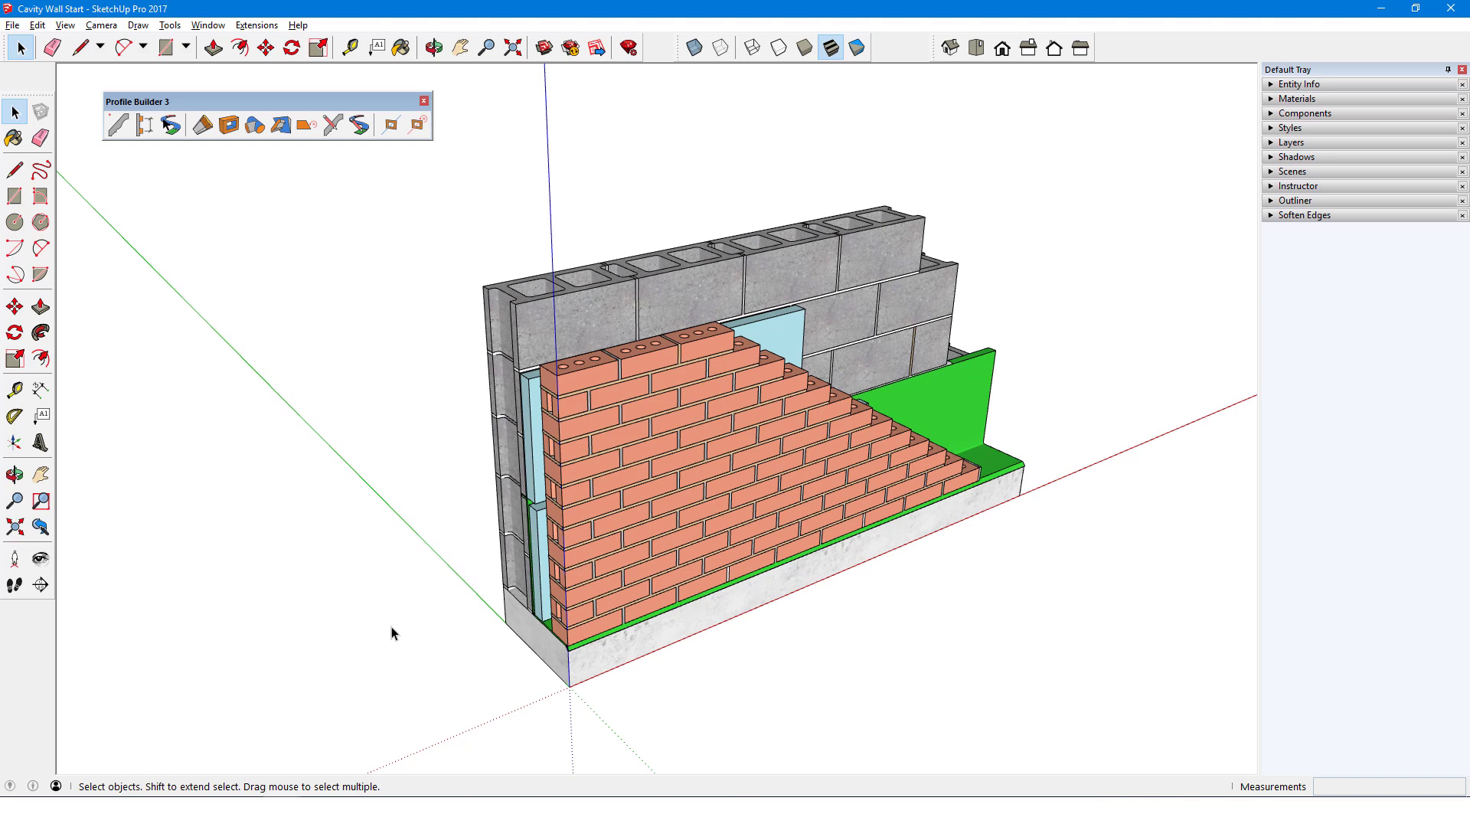
Step: Orbit the wall and expand the Layers and Materials panels to list its layers and swatches
middle_click_drag(393, 634, 624, 665)
scroll(622, 666, "up", 1)
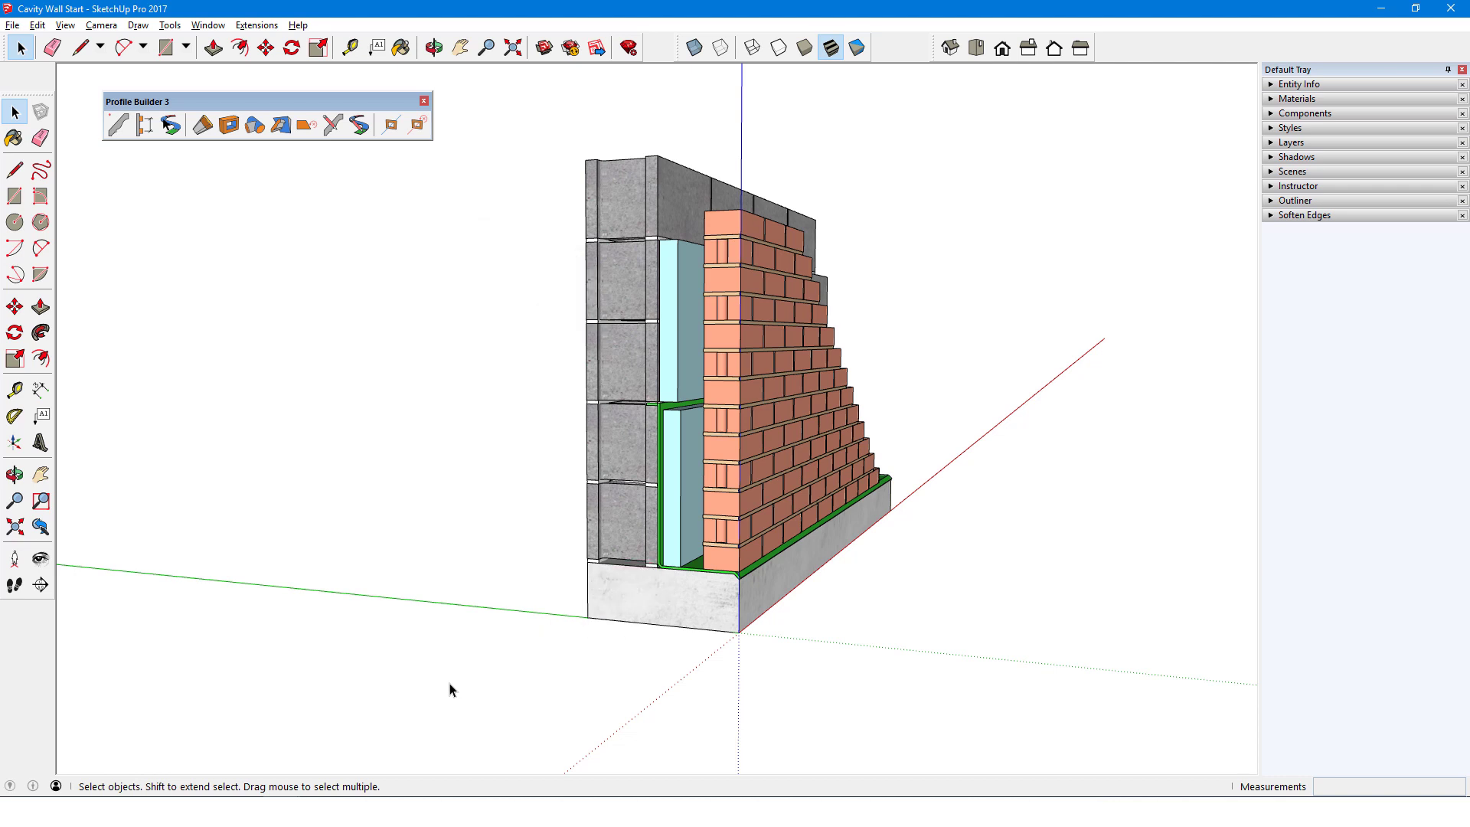
left_click(1271, 143)
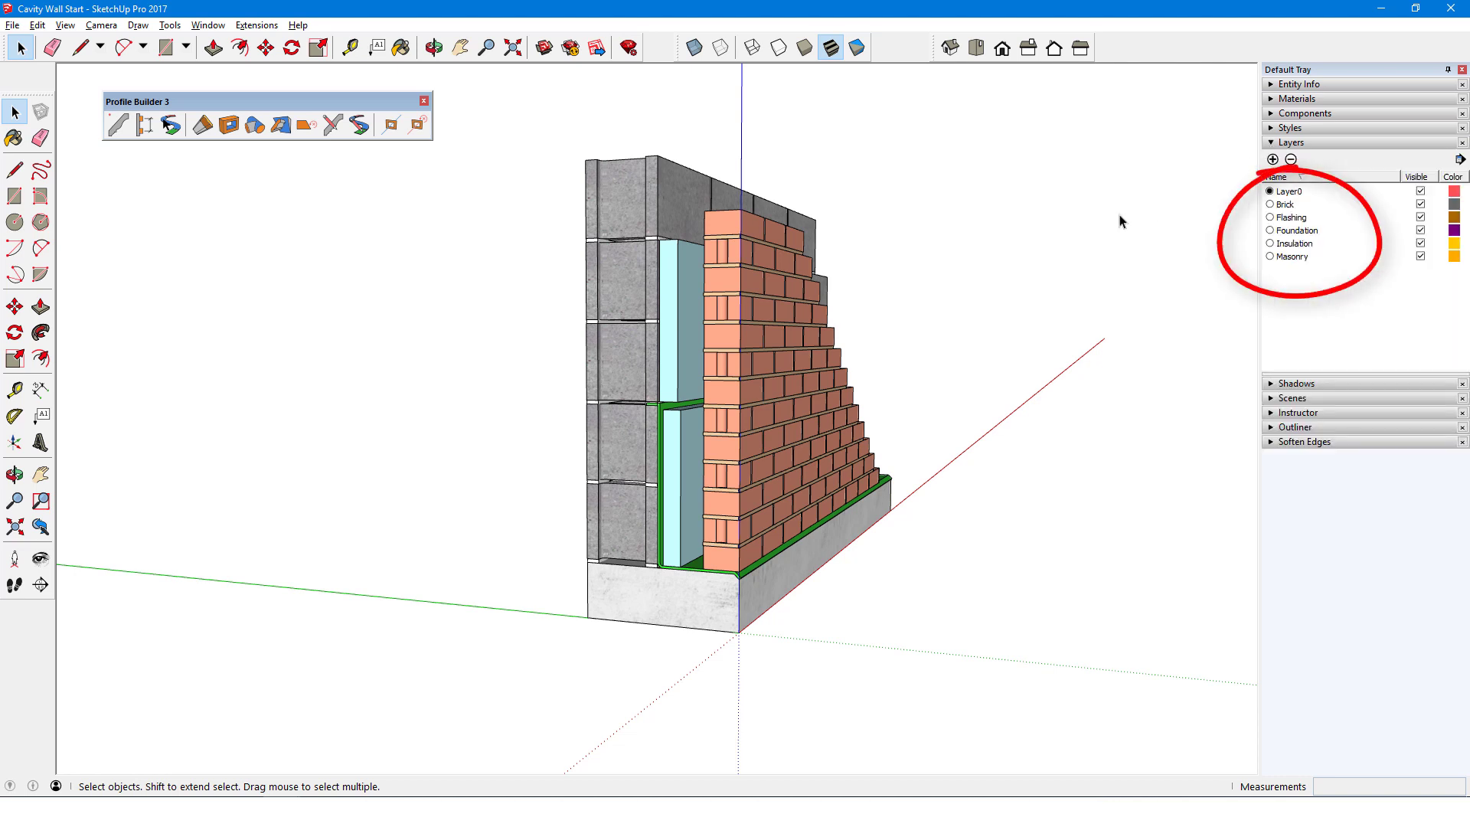
left_click(1271, 99)
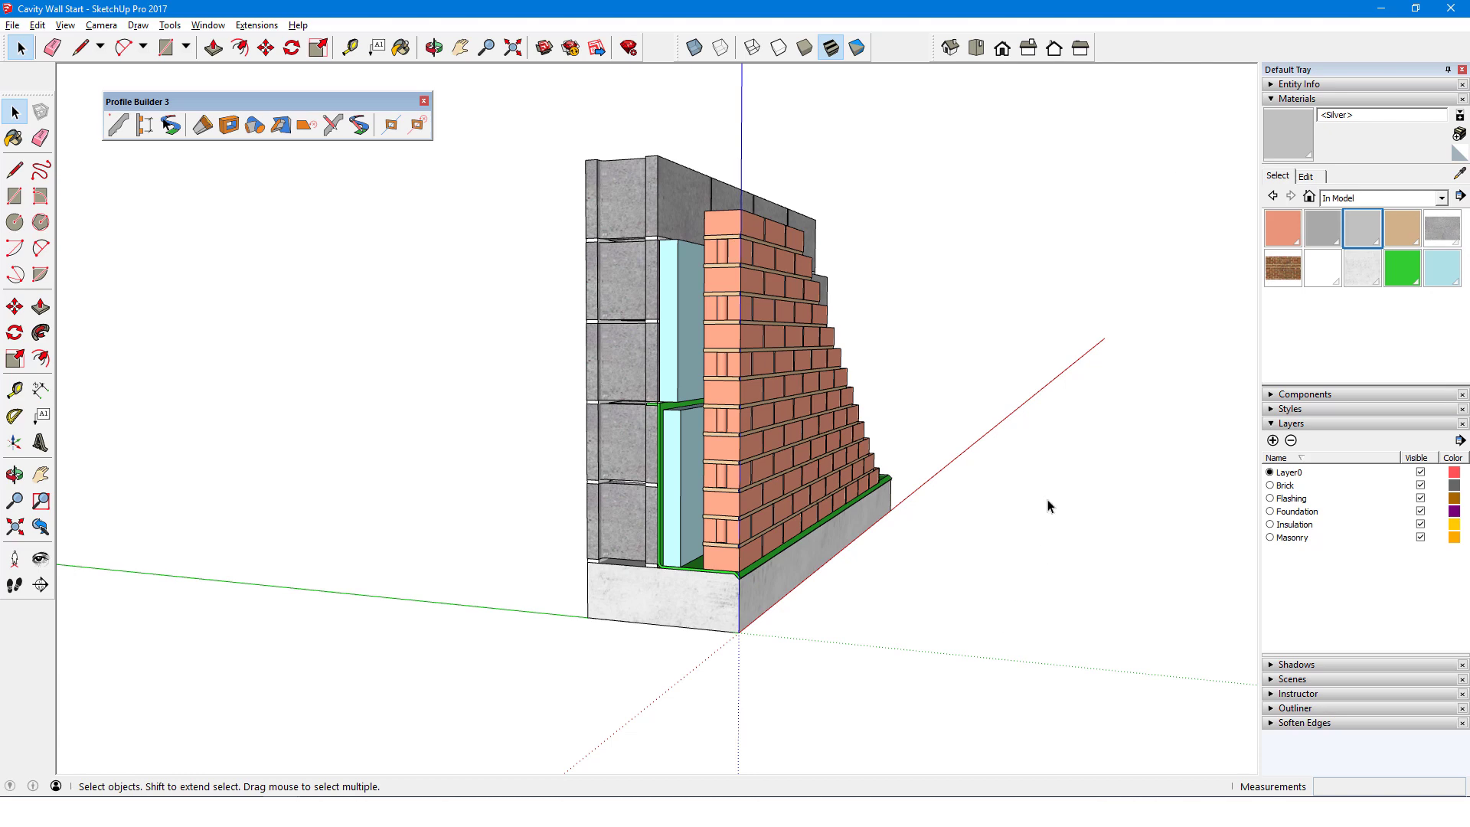
Step: Orbit the view to face the front of the layered cavity wall
middle_click_drag(1049, 506, 788, 614)
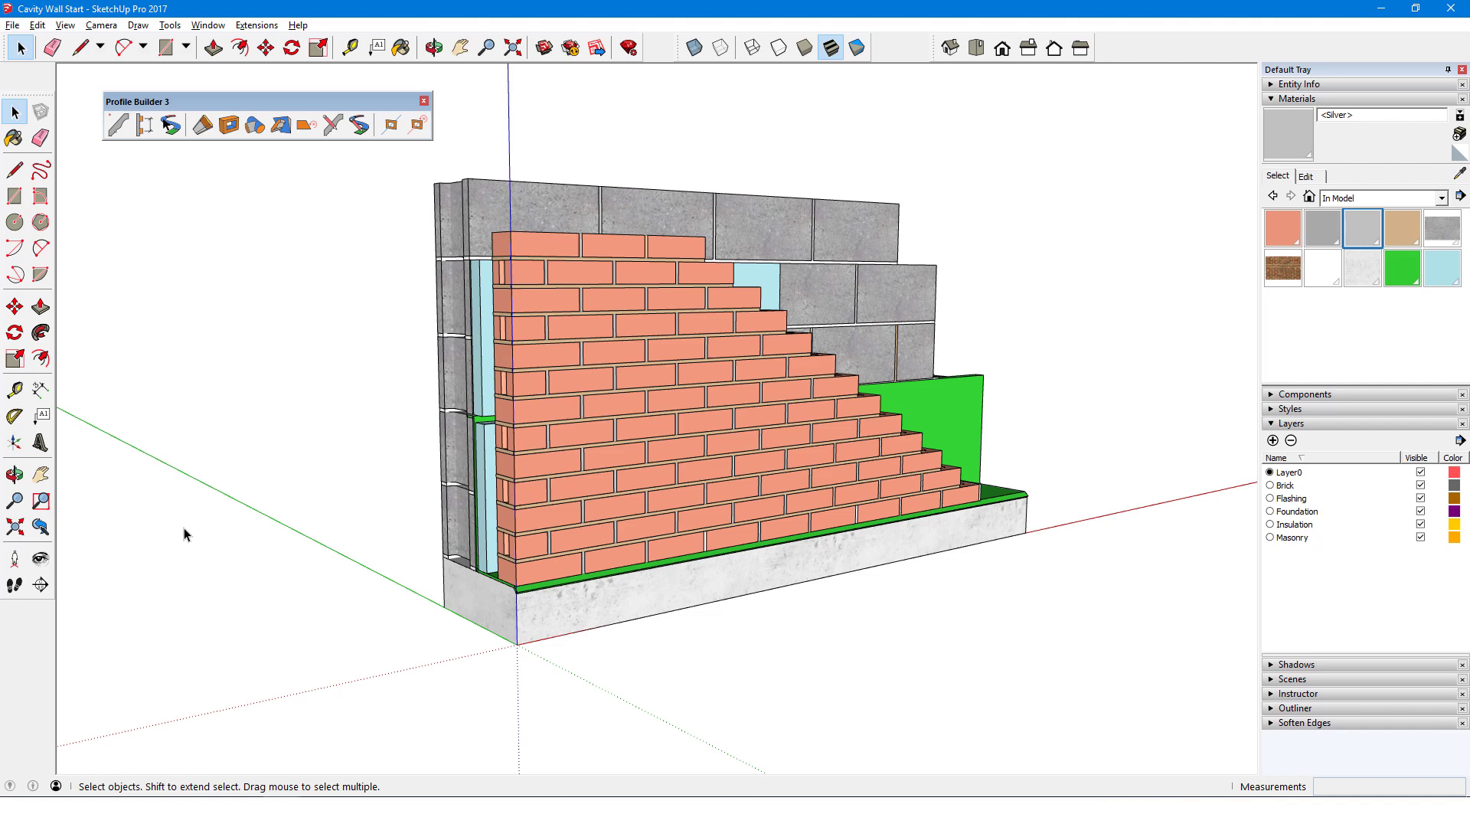
Step: Orbit along the wall's end and zoom toward the flashing-over-foundation corner
middle_click_drag(237, 516, 584, 600)
scroll(640, 610, "up", 6)
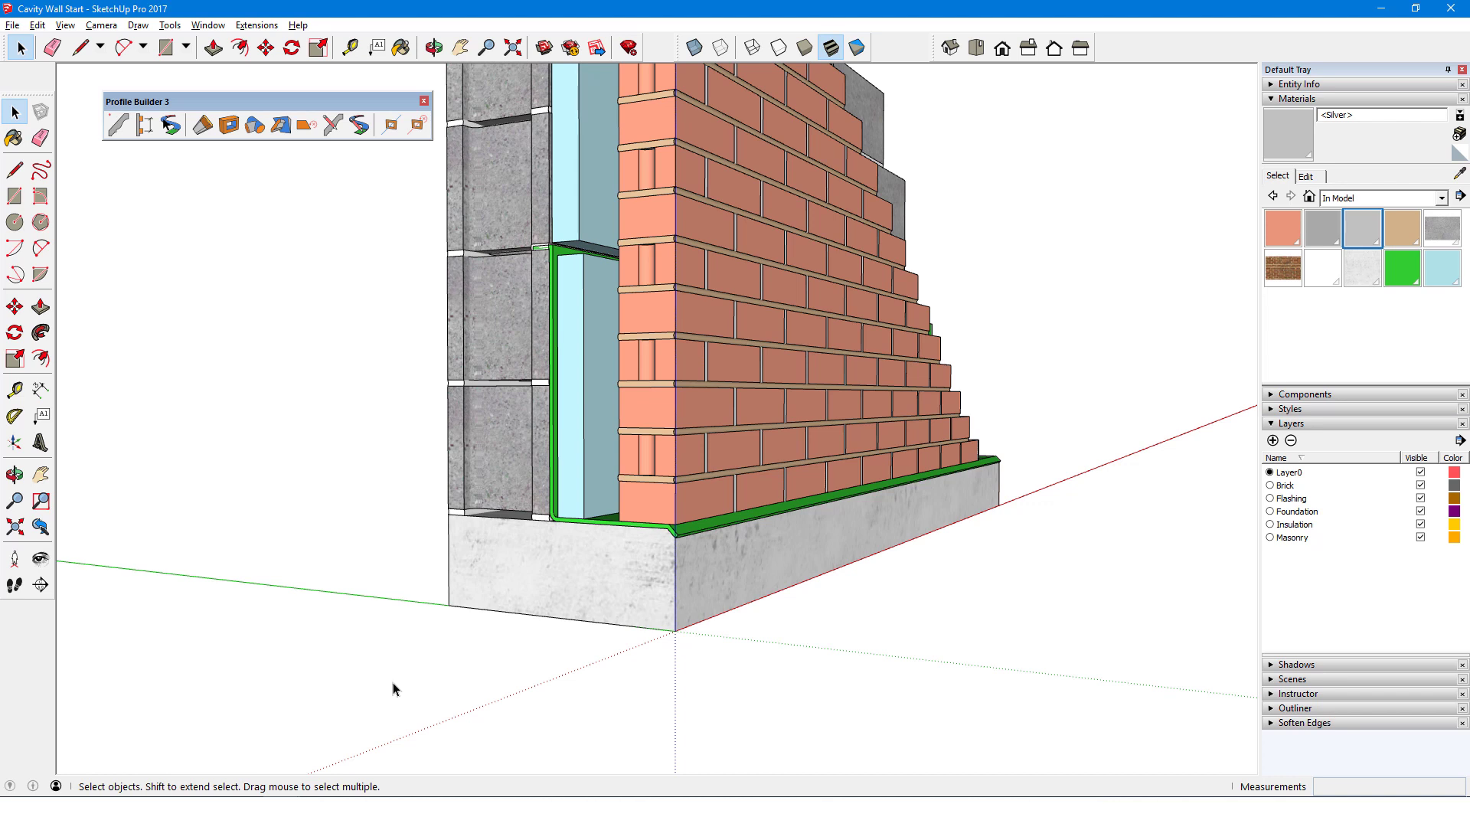
Step: Copy the foundation group's end face and paste it on the ground at lower left
double_click(544, 576)
left_click(583, 585)
scroll(584, 585, "down", 2)
left_click(1037, 541)
scroll(1037, 536, "down", 3)
key("ctrl+v")
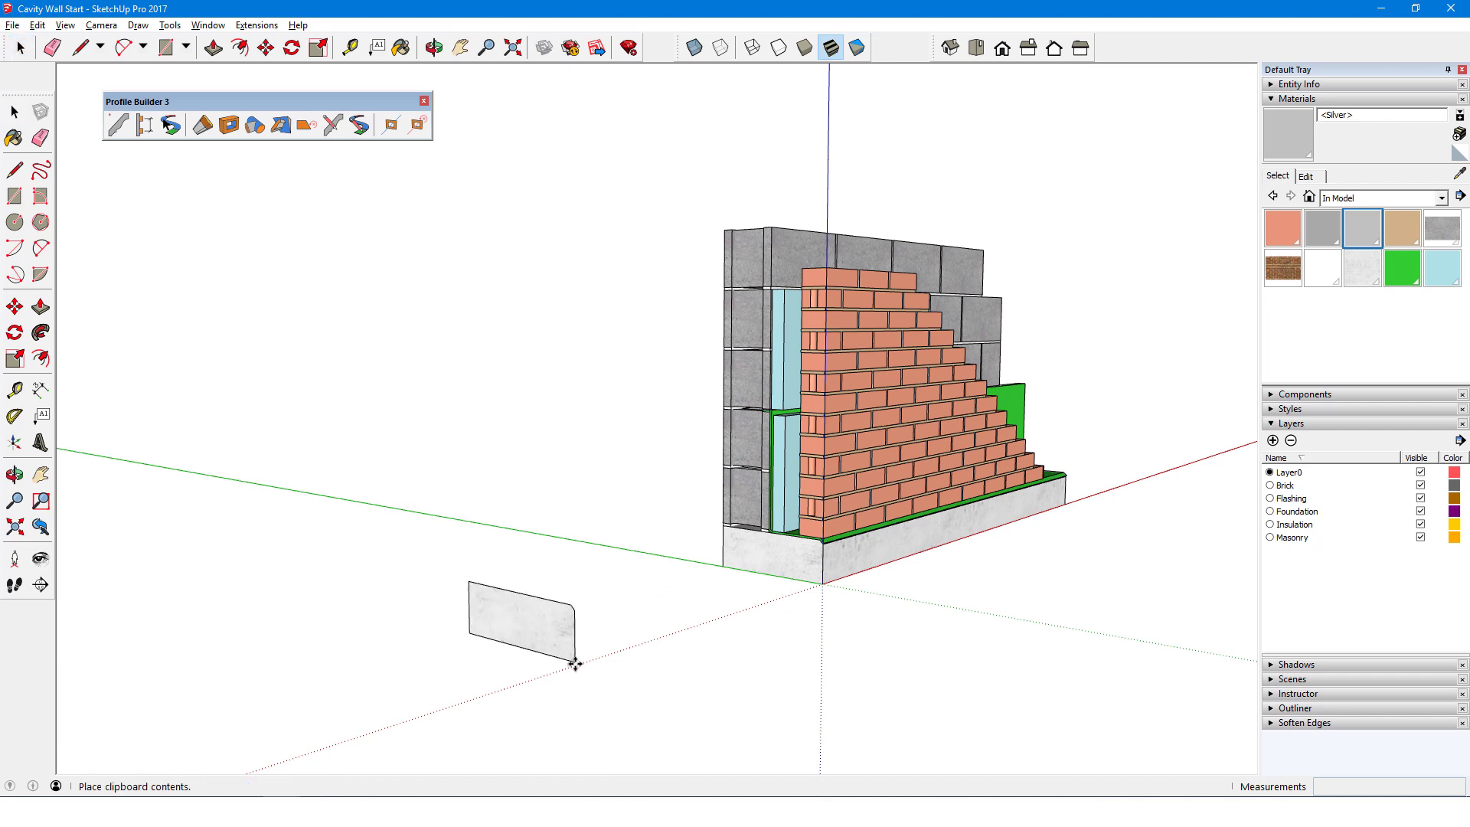
left_click(587, 667)
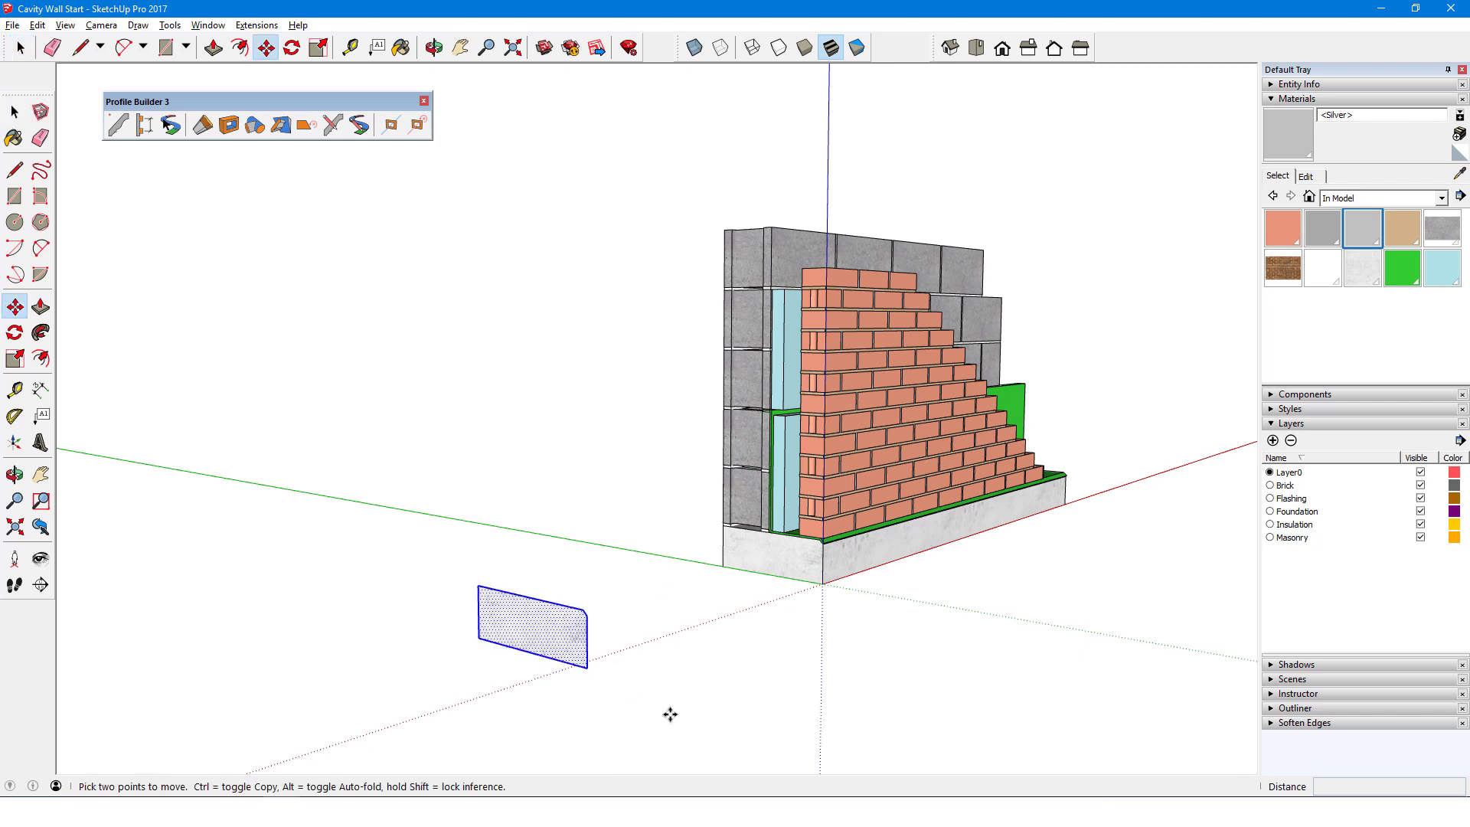
key("space")
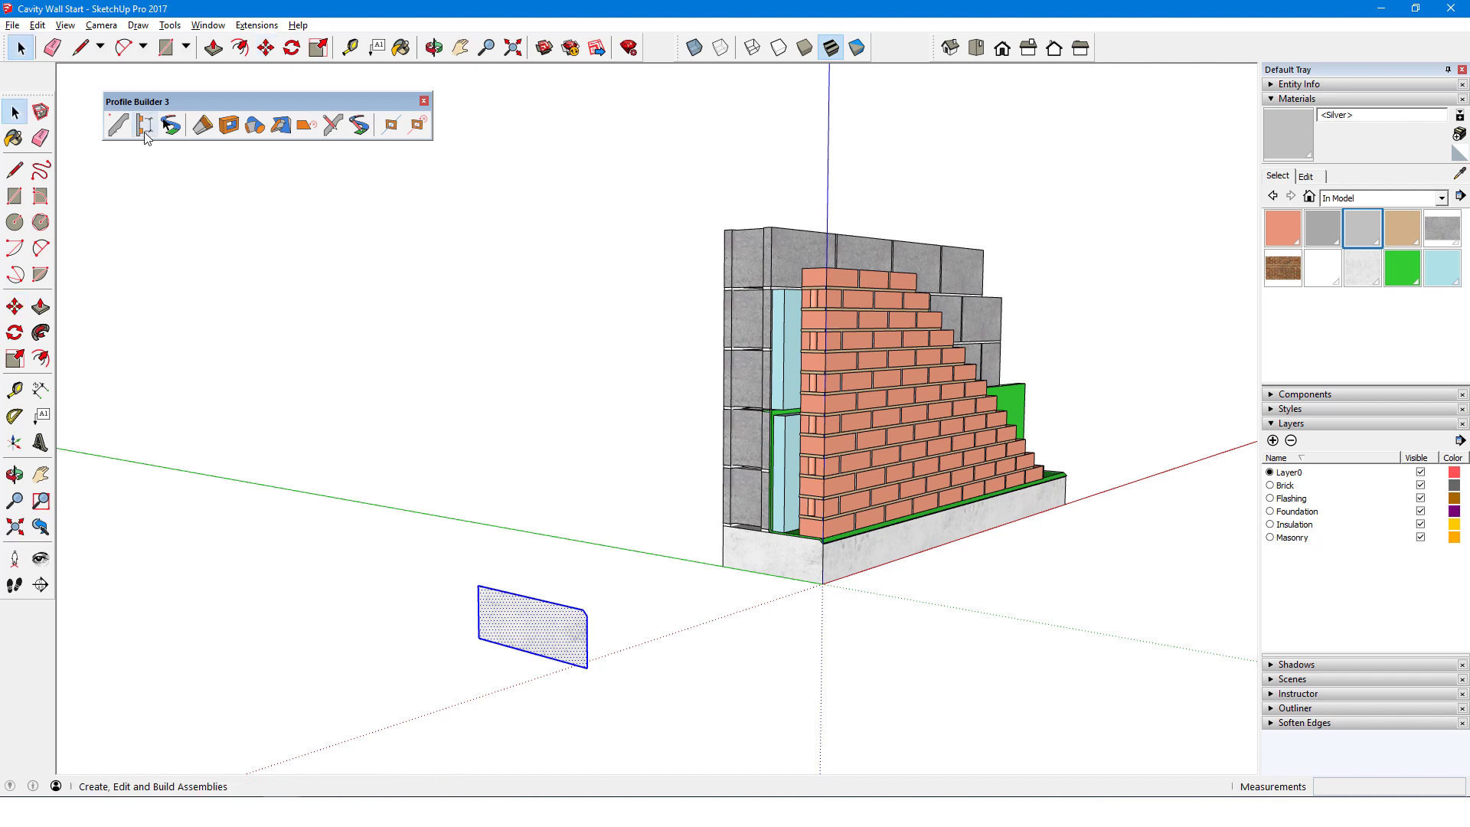
Step: Create assembly 'Cavity Wall 1' and add its first member, named 'Foundation'
left_click(145, 126)
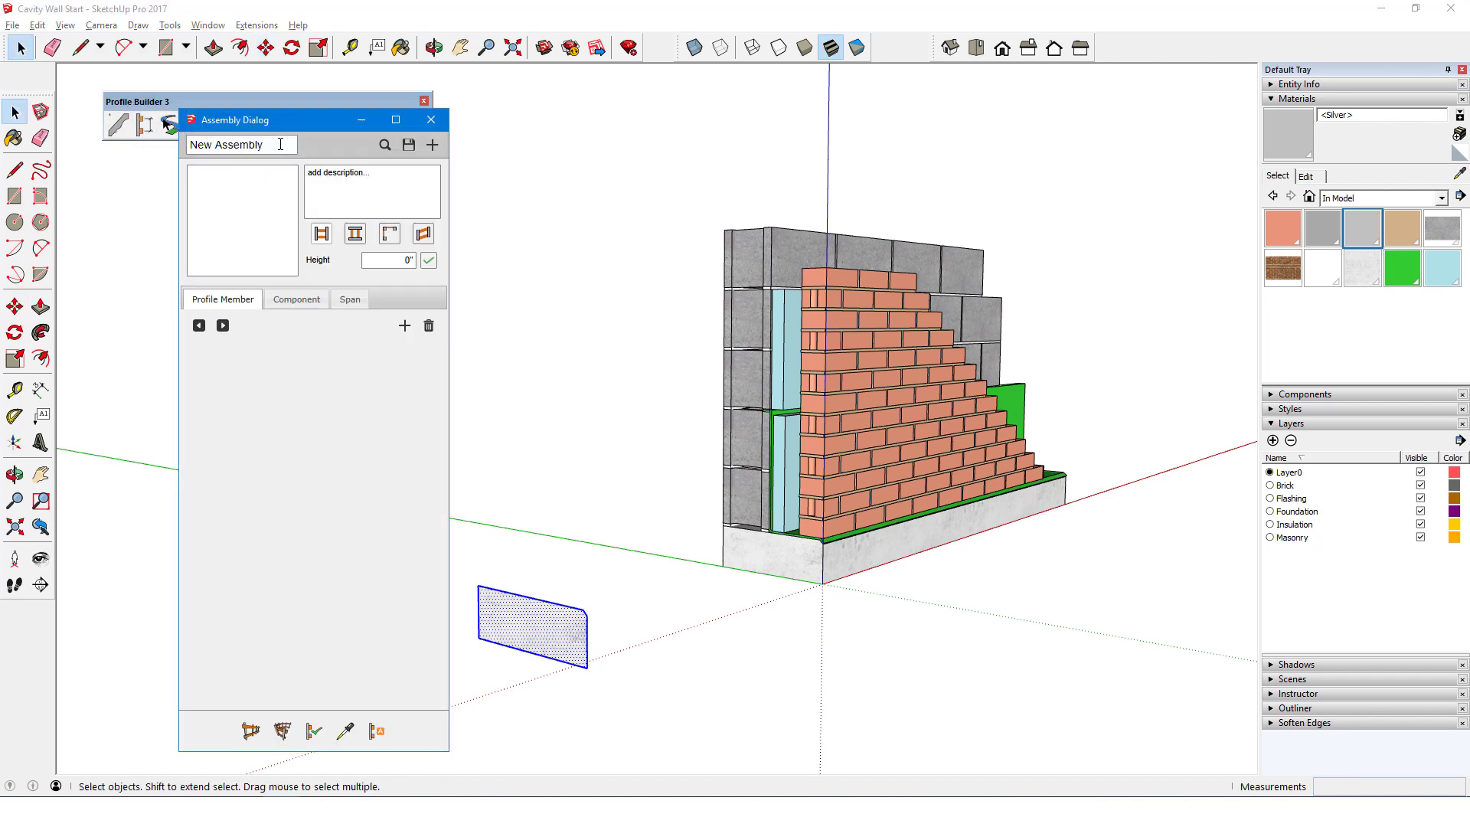
left_click(227, 145)
type("Cavity Wall 1")
left_click(405, 328)
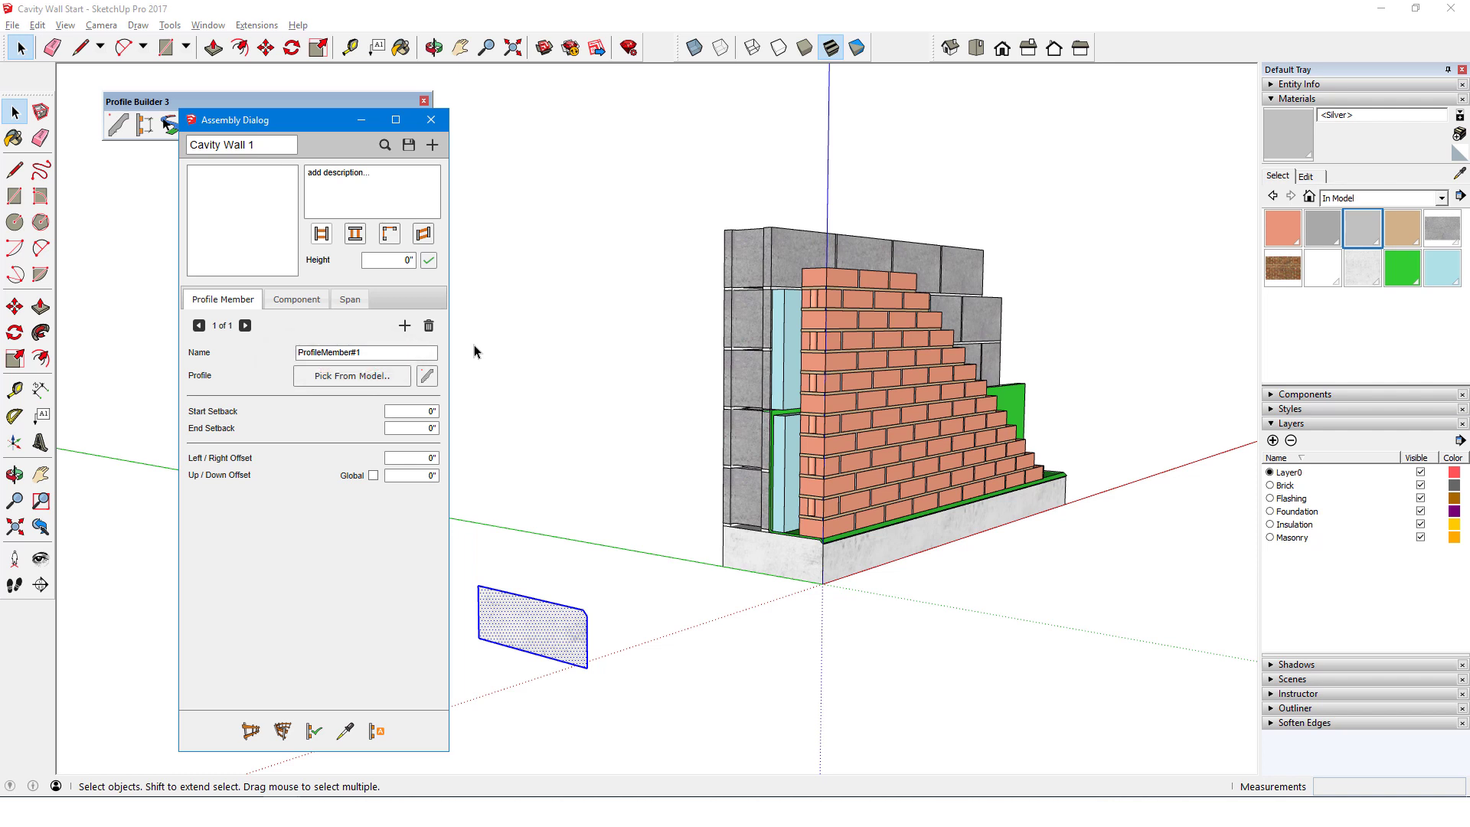
triple_click(370, 352)
type("Foundation")
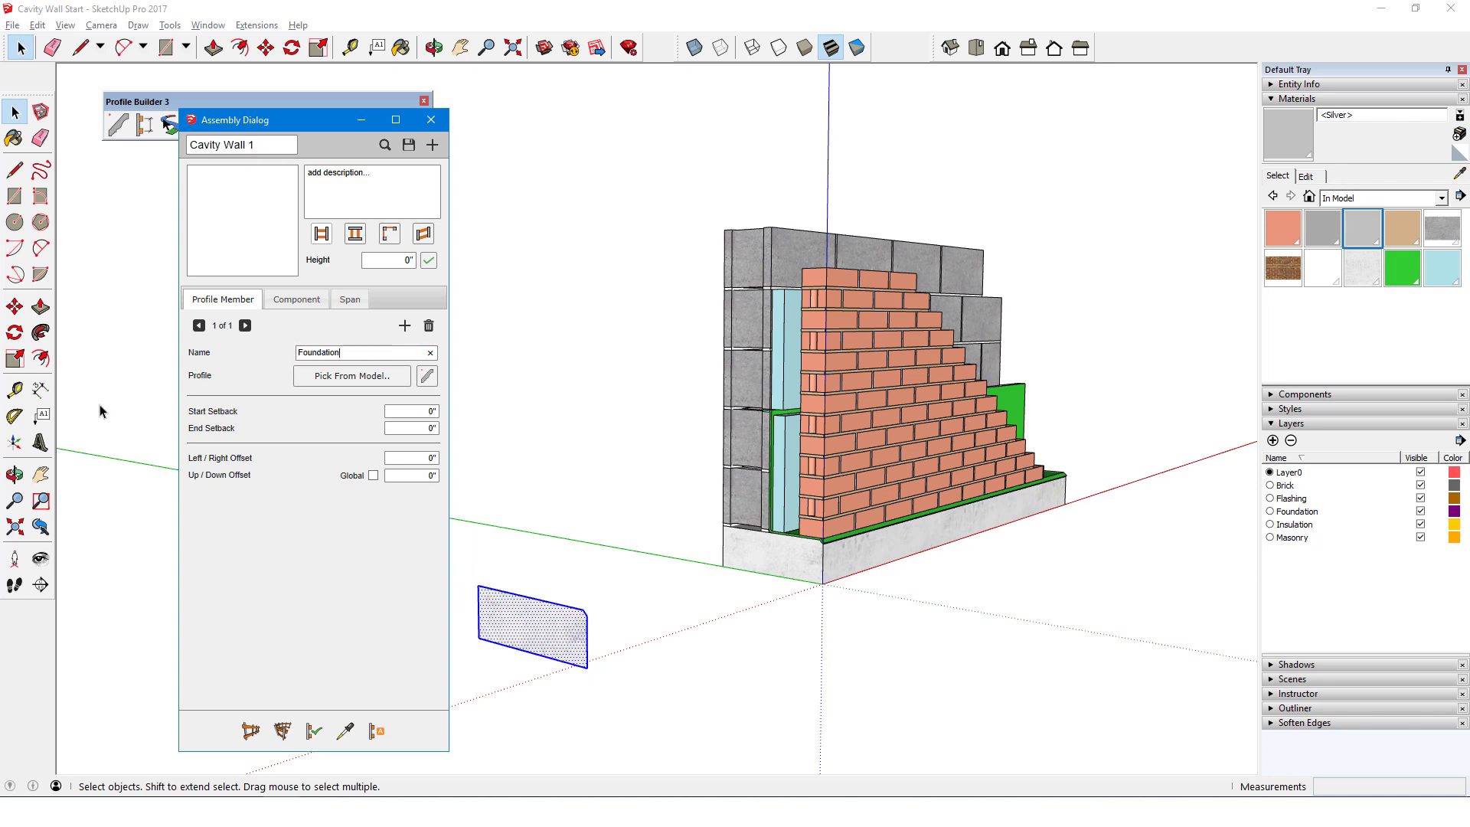
Step: Define a new 'Foundation' profile: Top-Right anchor, Concrete Foundation material, Foundation layer
left_click(428, 376)
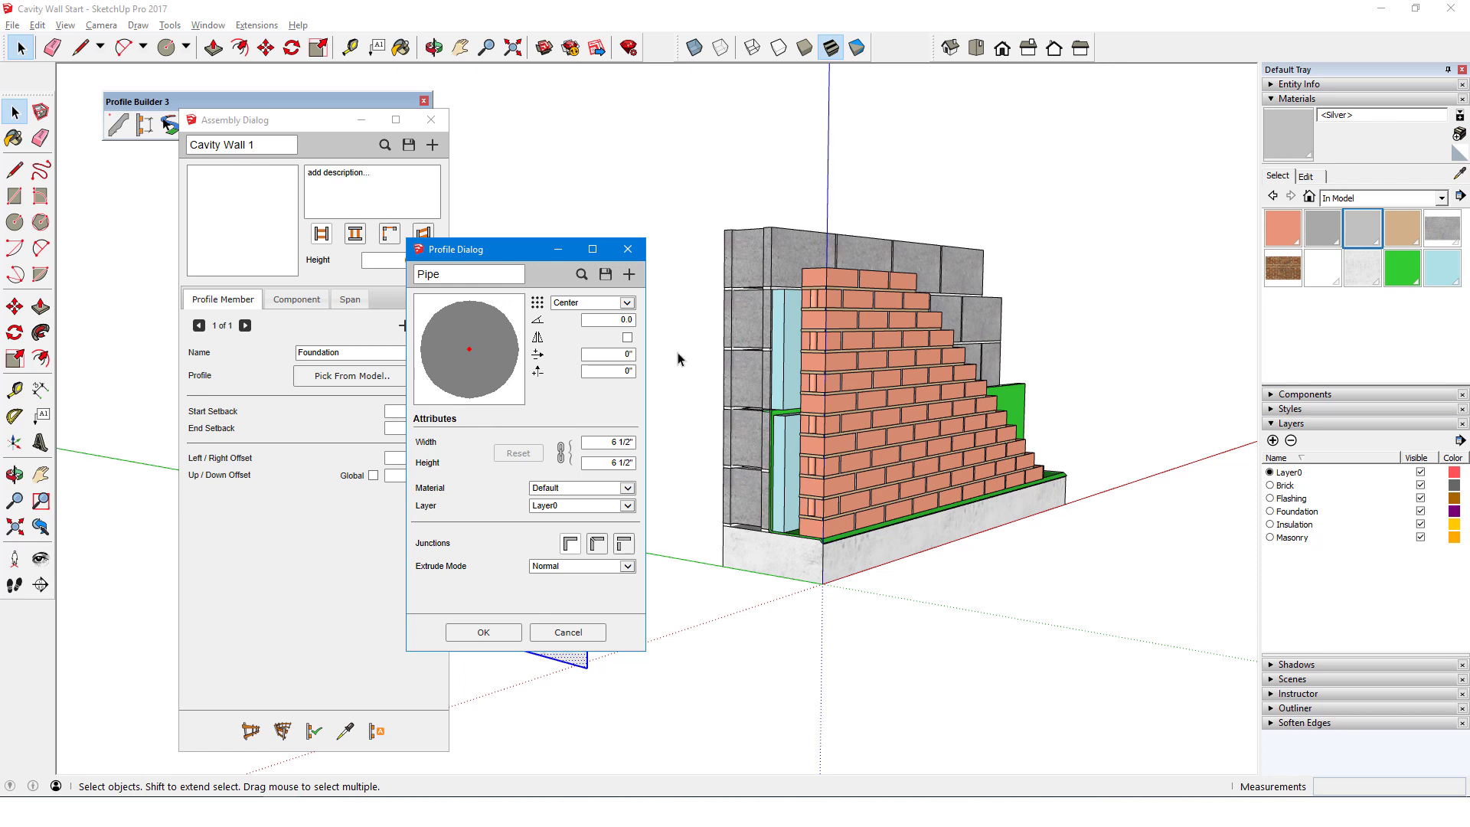
left_click_drag(536, 251, 519, 183)
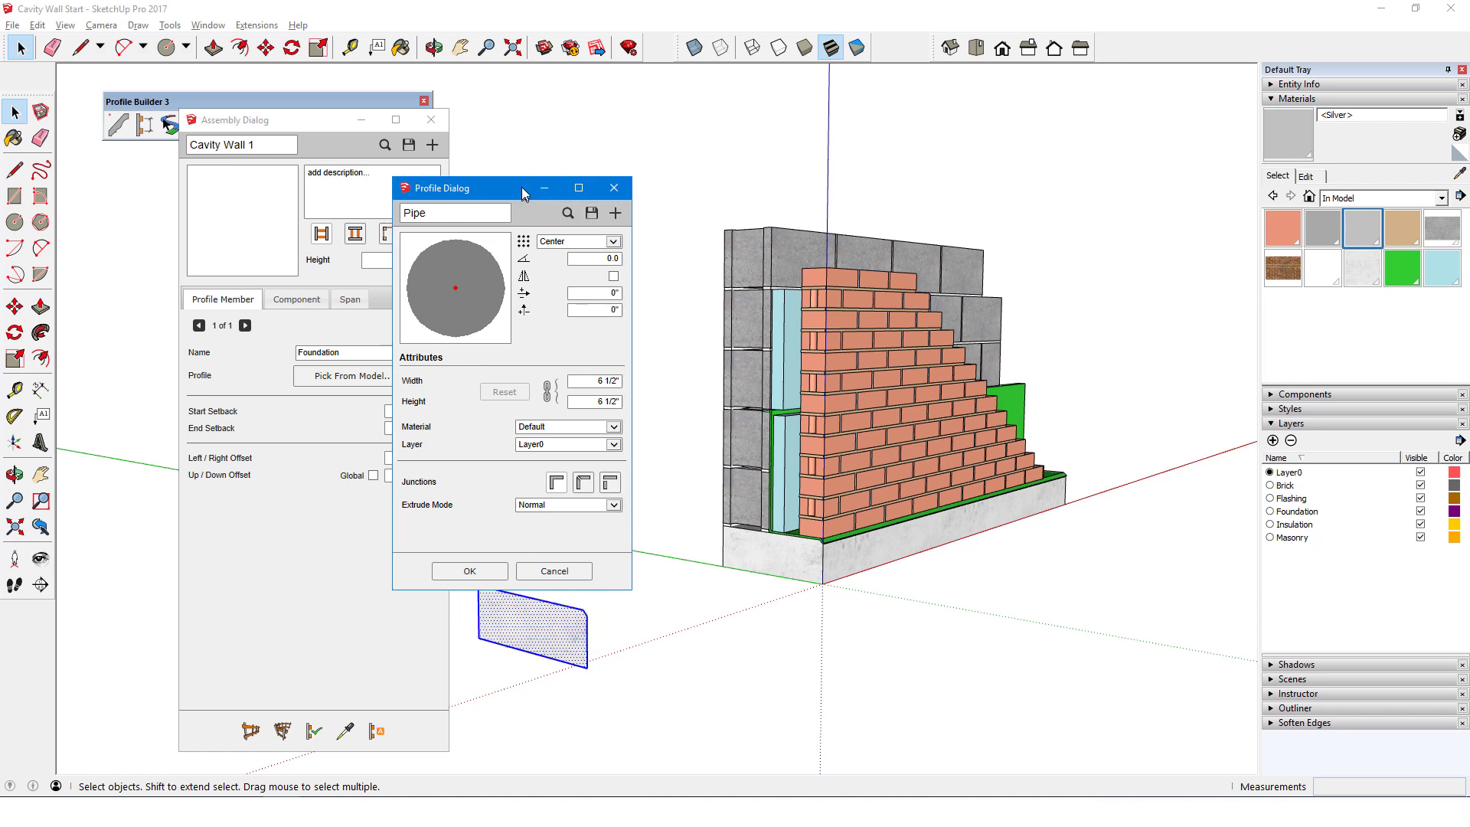
left_click(612, 207)
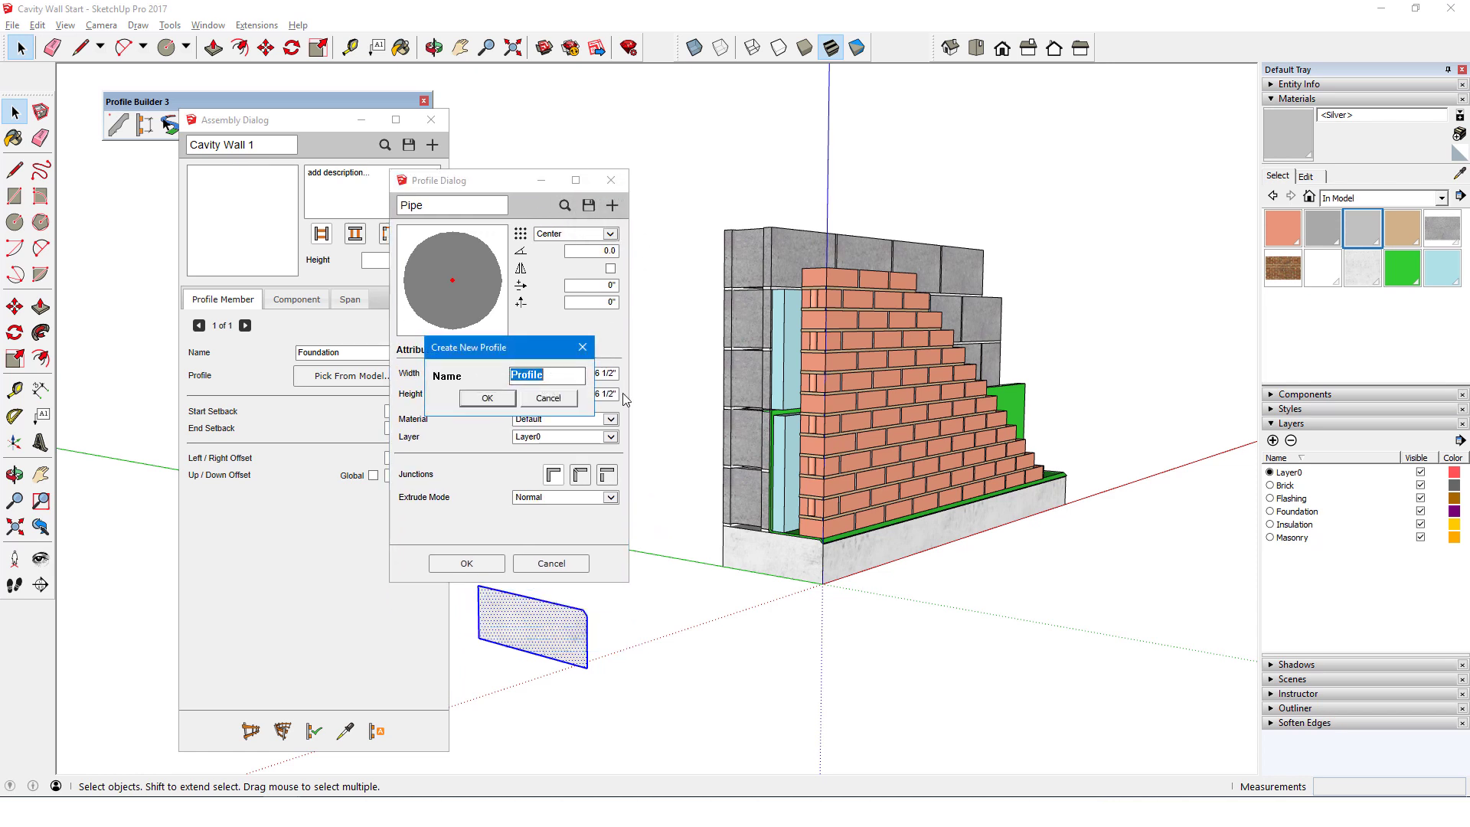
type("Foundation")
left_click(487, 398)
left_click(610, 234)
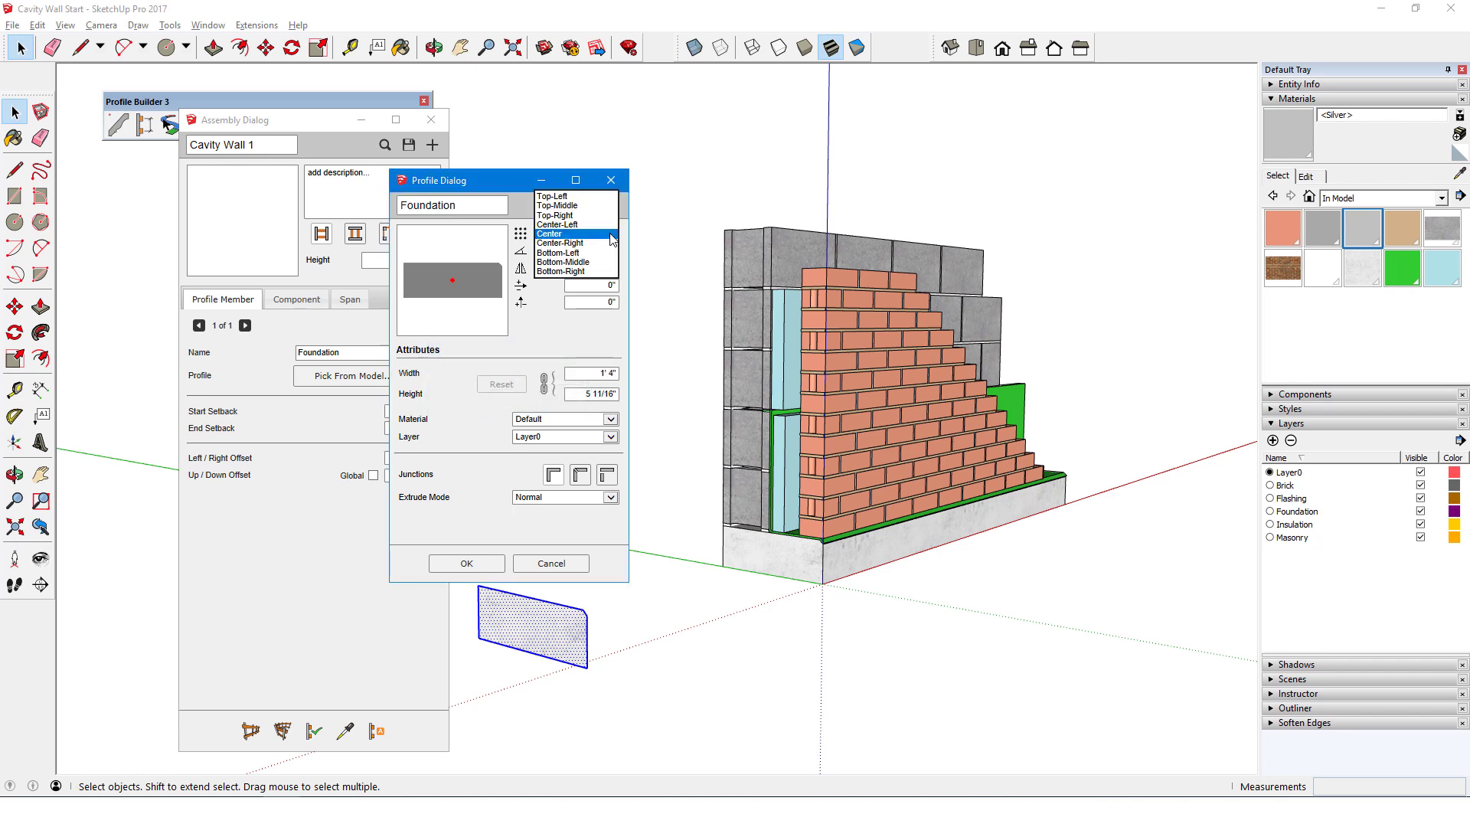
left_click(580, 215)
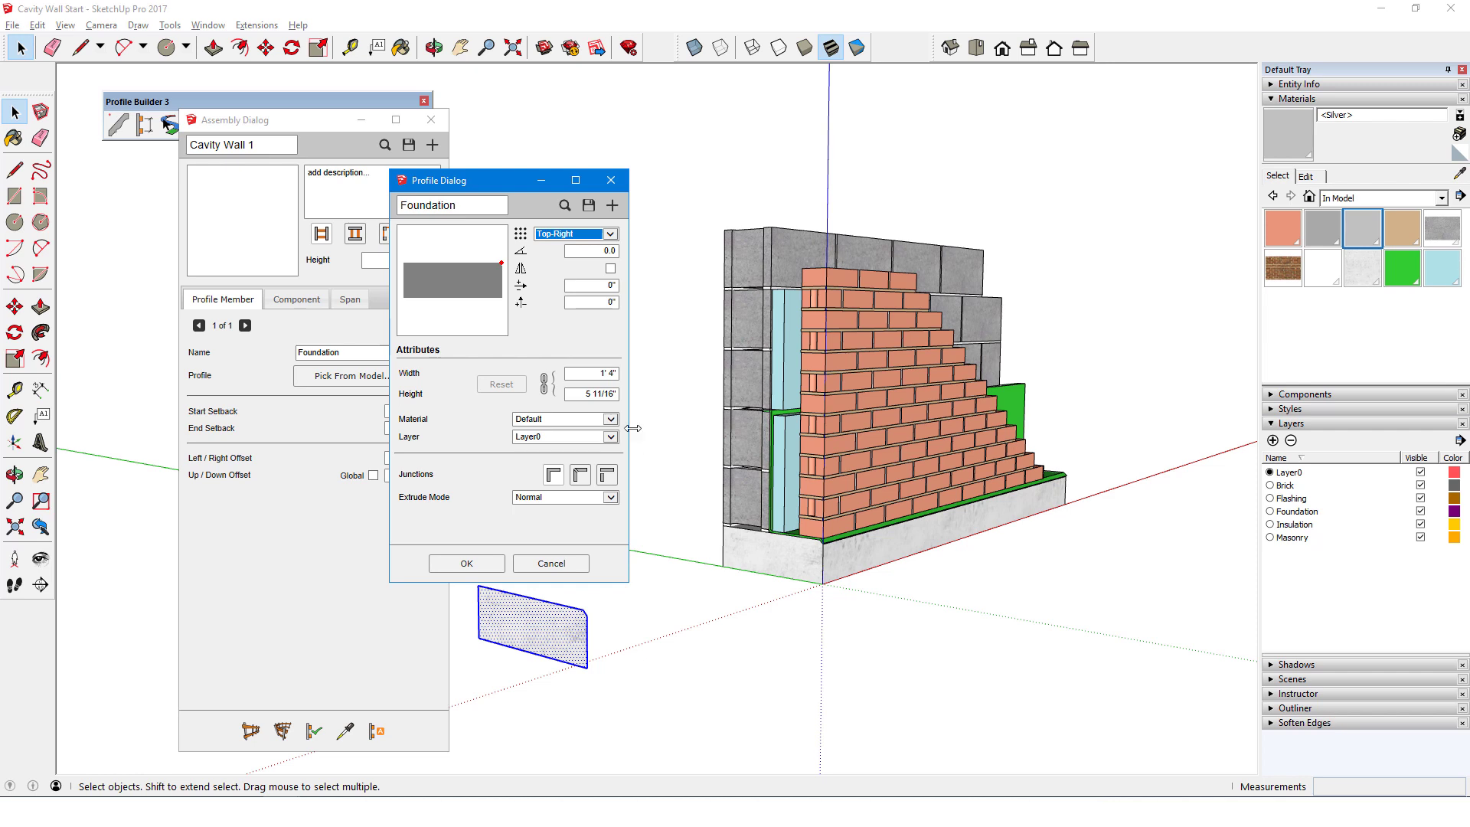
left_click(611, 419)
left_click(602, 482)
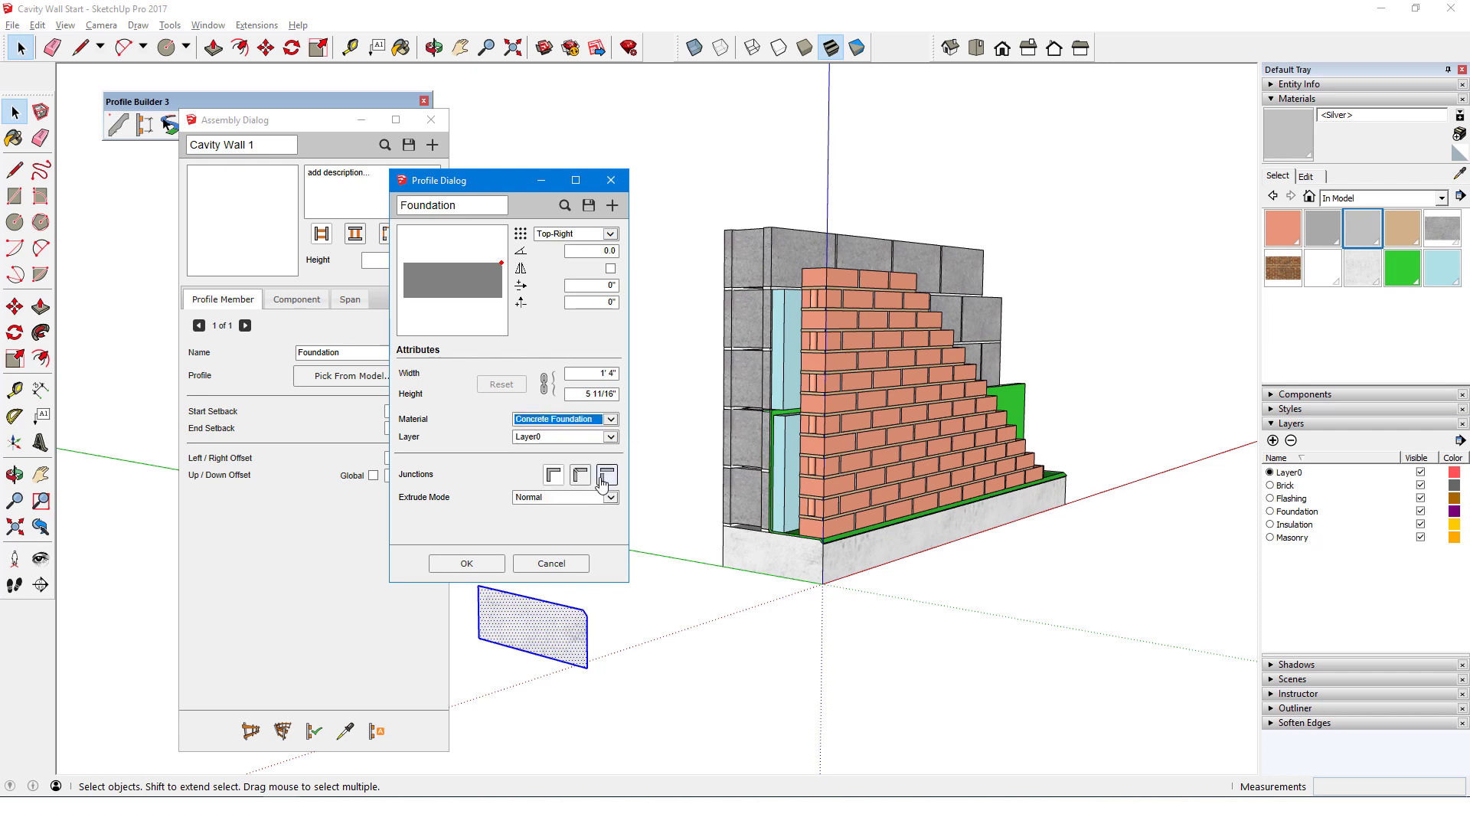
left_click(611, 437)
left_click(608, 424)
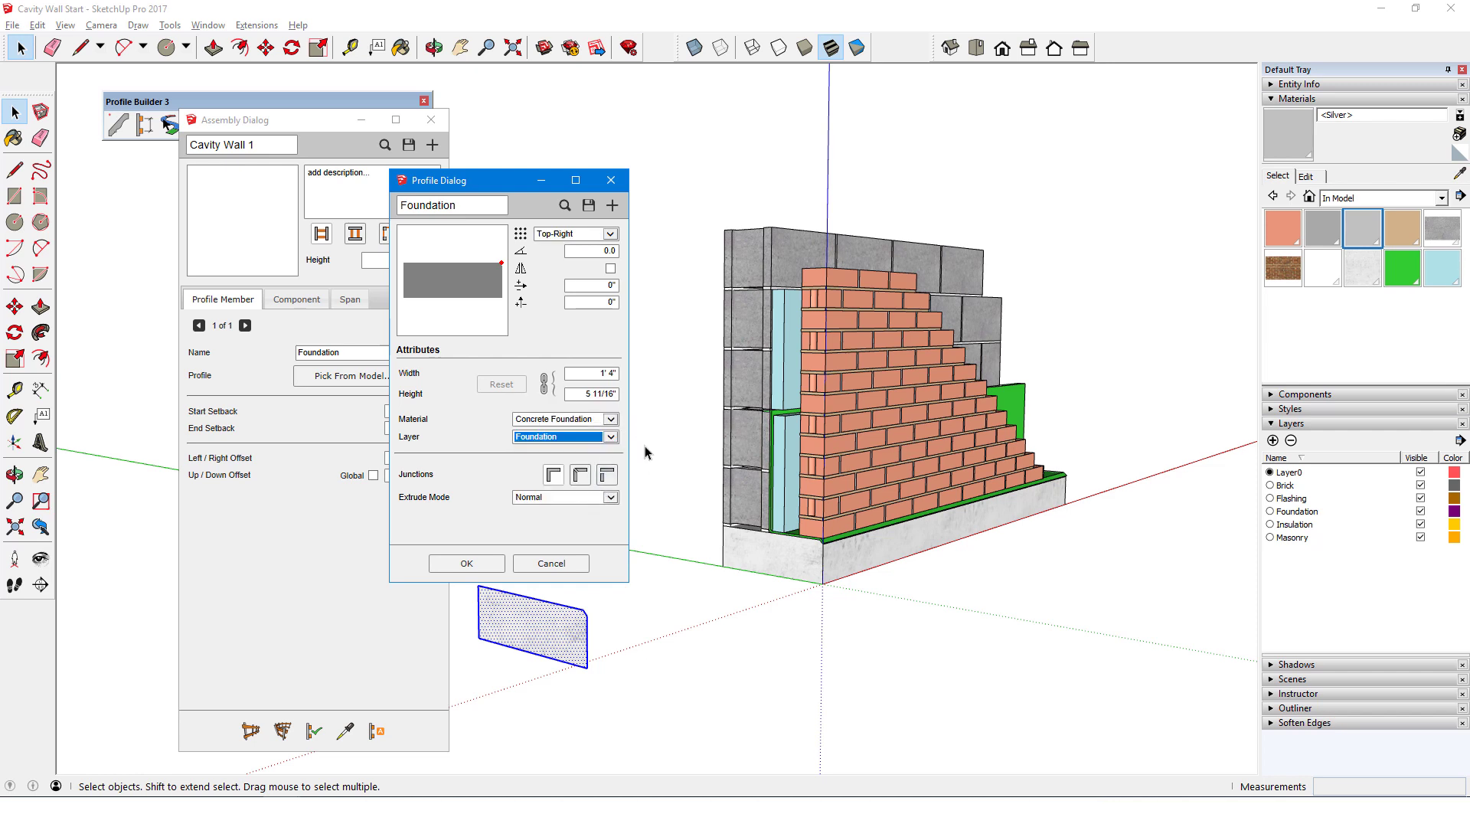
left_click(491, 565)
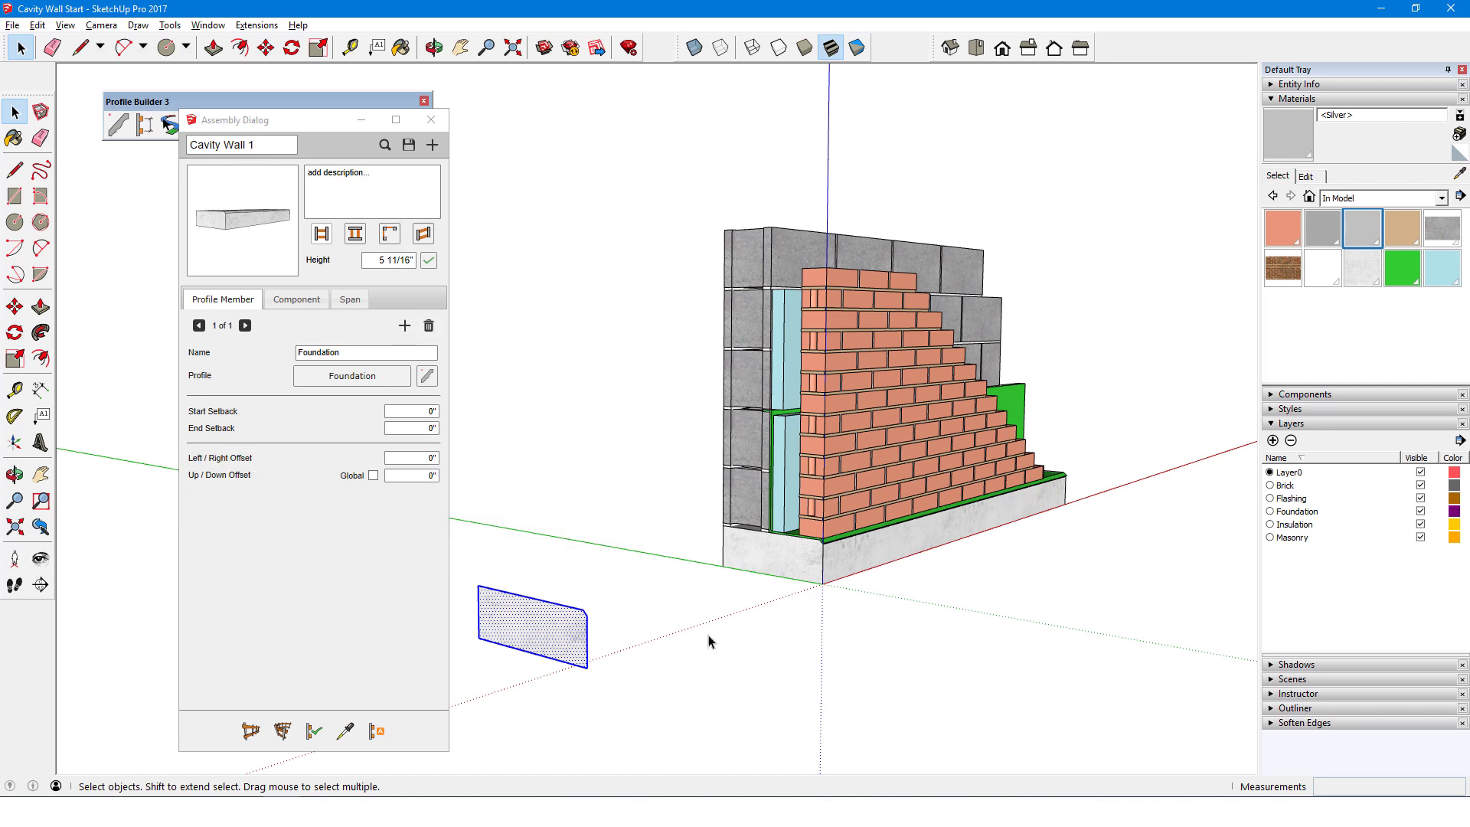
Step: Measure the flashing's thickness at the corner with the Tape Measure: 1/4"
middle_click_drag(709, 641, 865, 544)
scroll(906, 536, "up", 8)
scroll(916, 521, "down", 1)
left_click(350, 47)
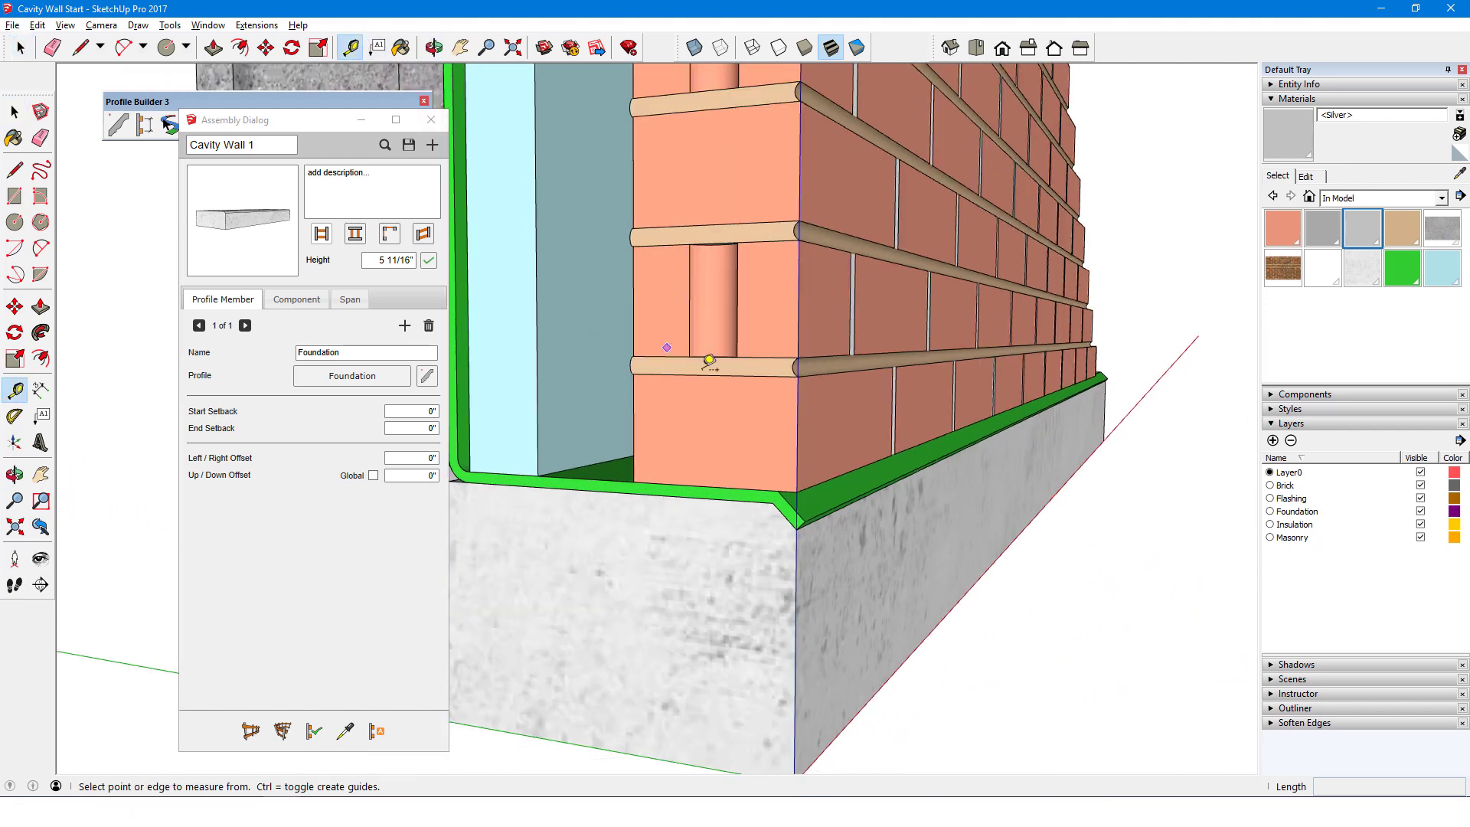
left_click(773, 494)
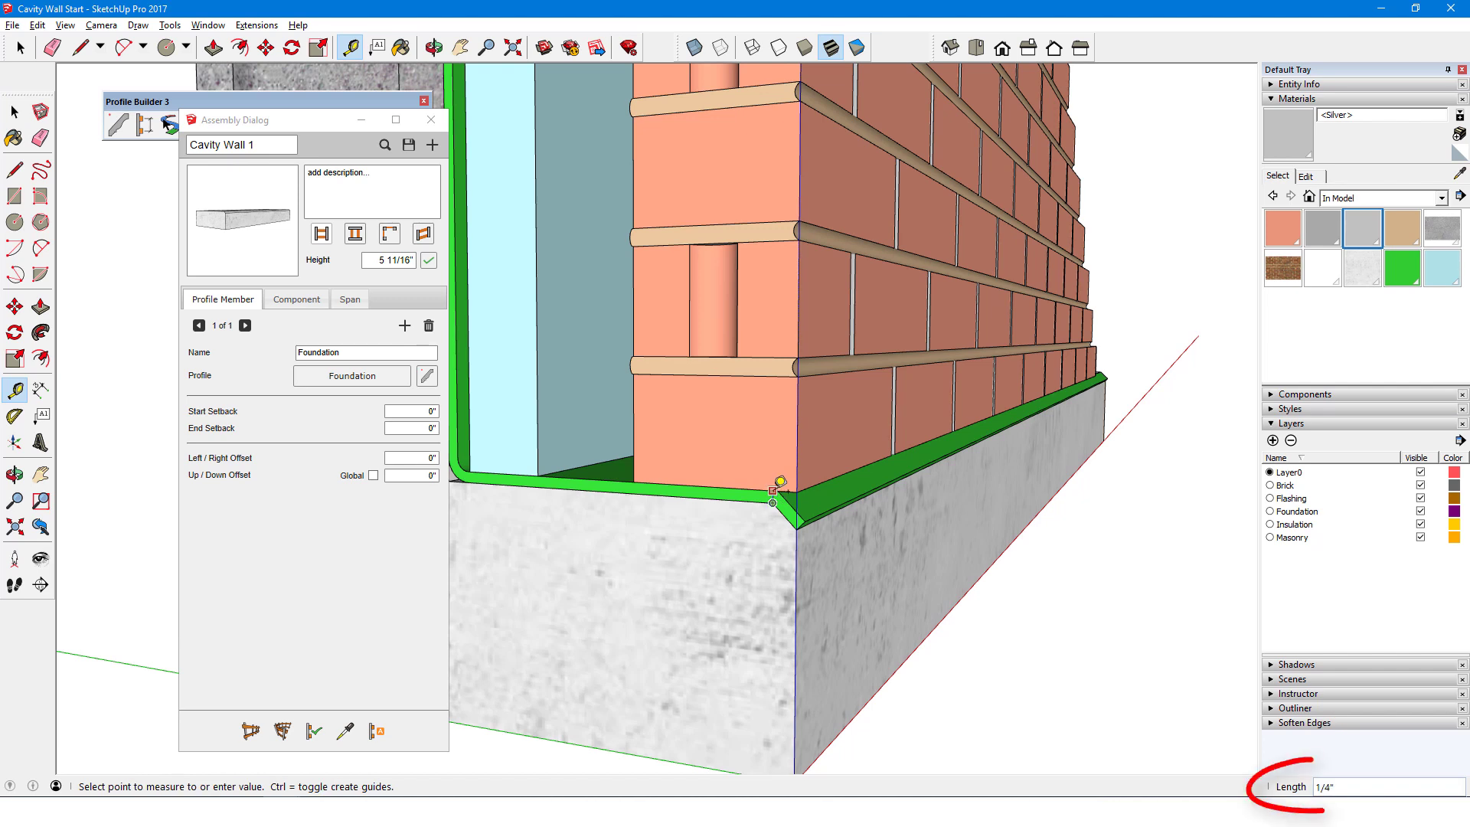
left_click(774, 490)
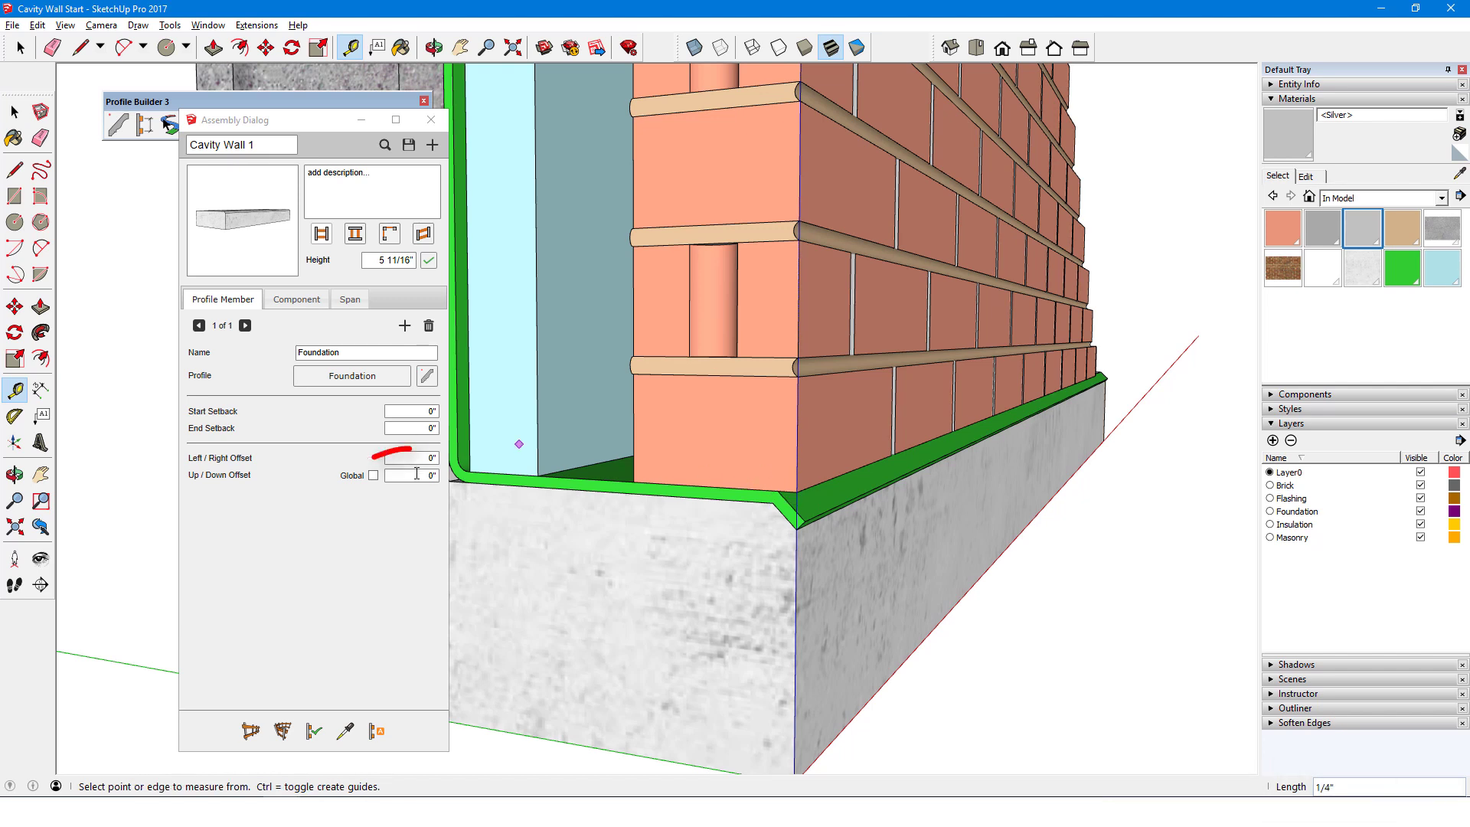
Step: Set the Foundation member's Up/Down Offset to -1/4"
double_click(416, 473)
type("-1/4")
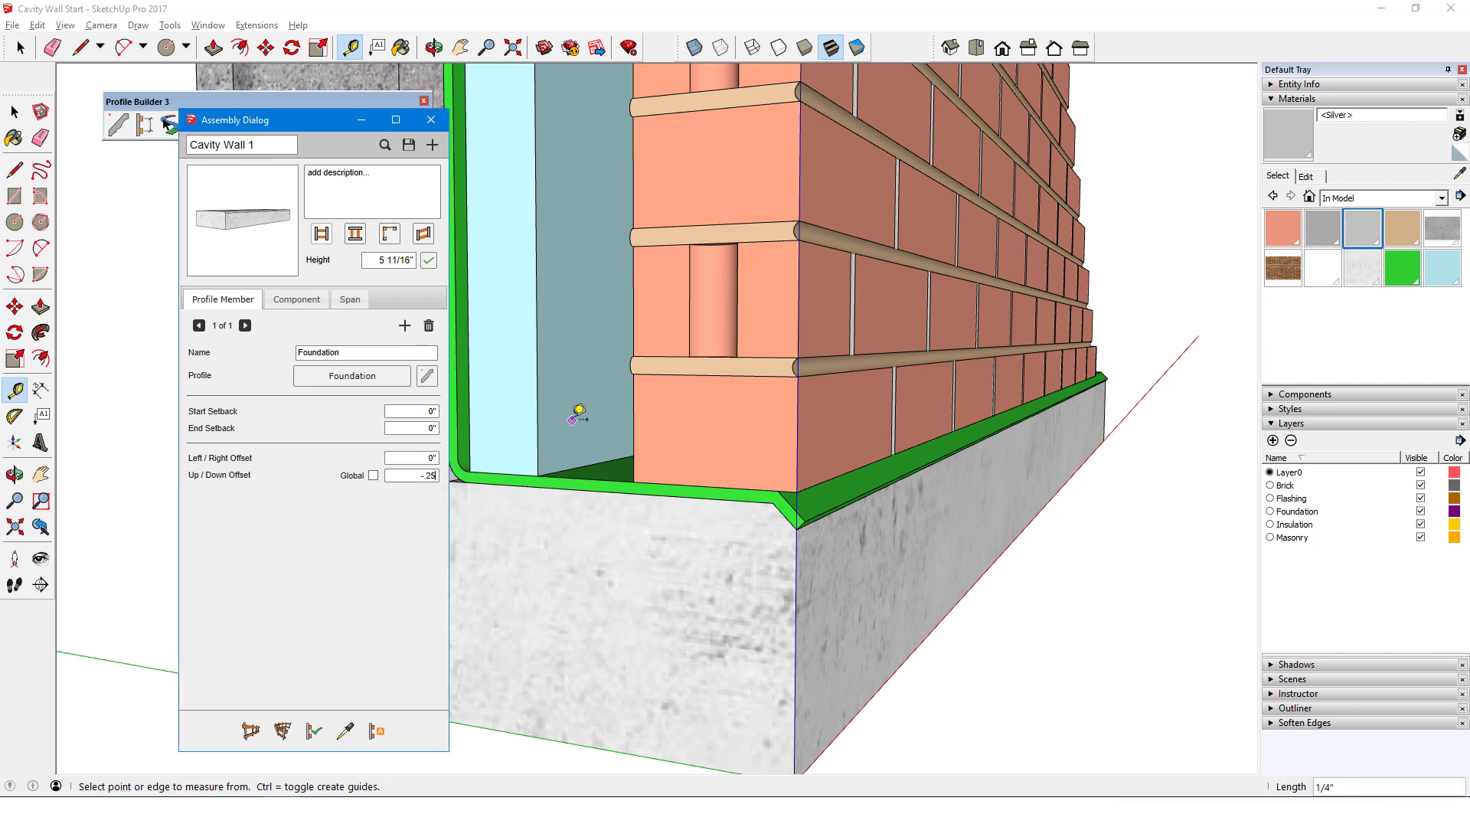
key("Return")
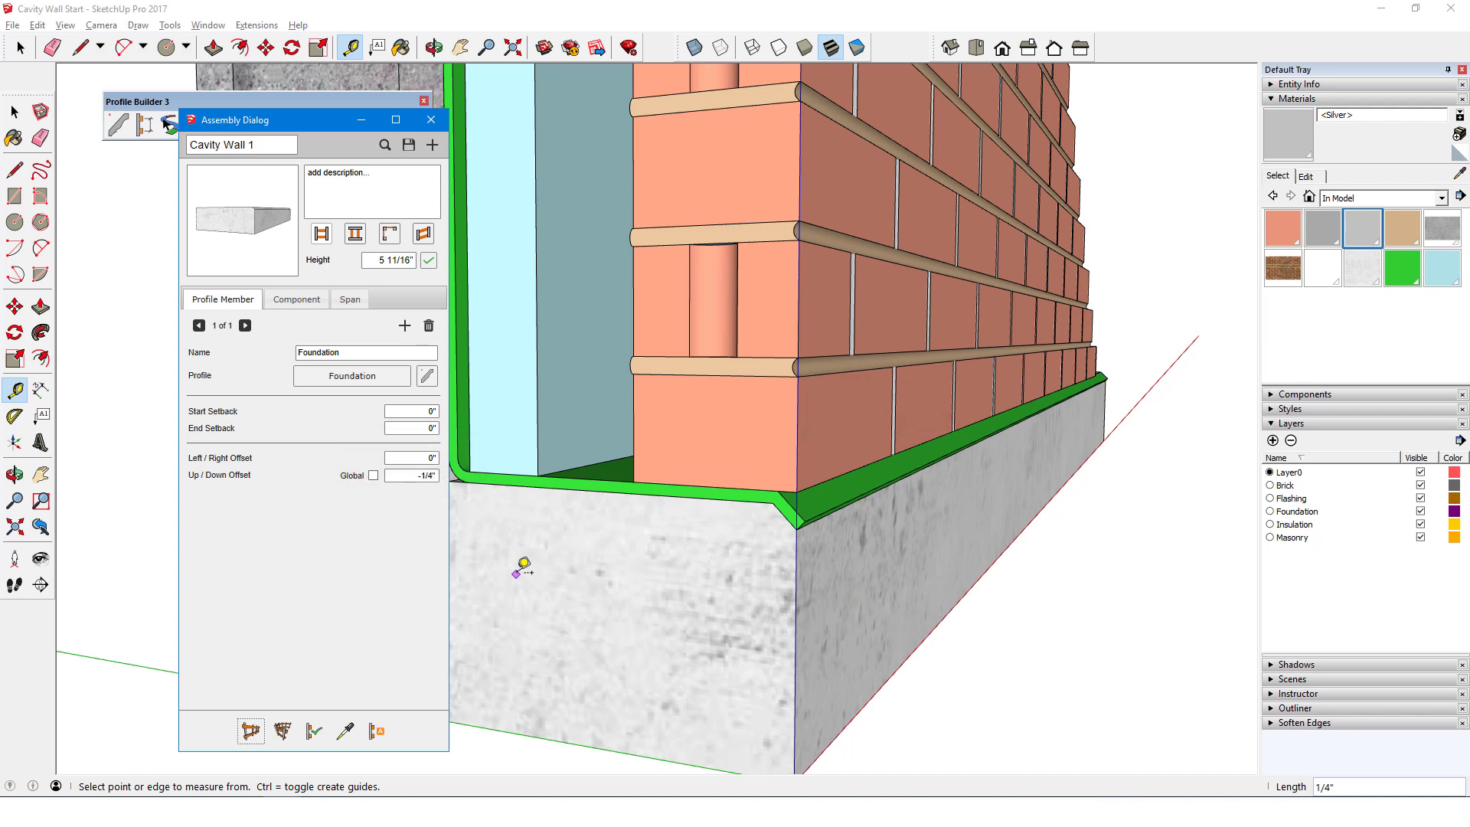
mouse_move(213, 434)
Step: Add ProfileMember#2 to Cavity Wall 1, offset 5 7/16" above the foundation
middle_click_drag(521, 567, 769, 491)
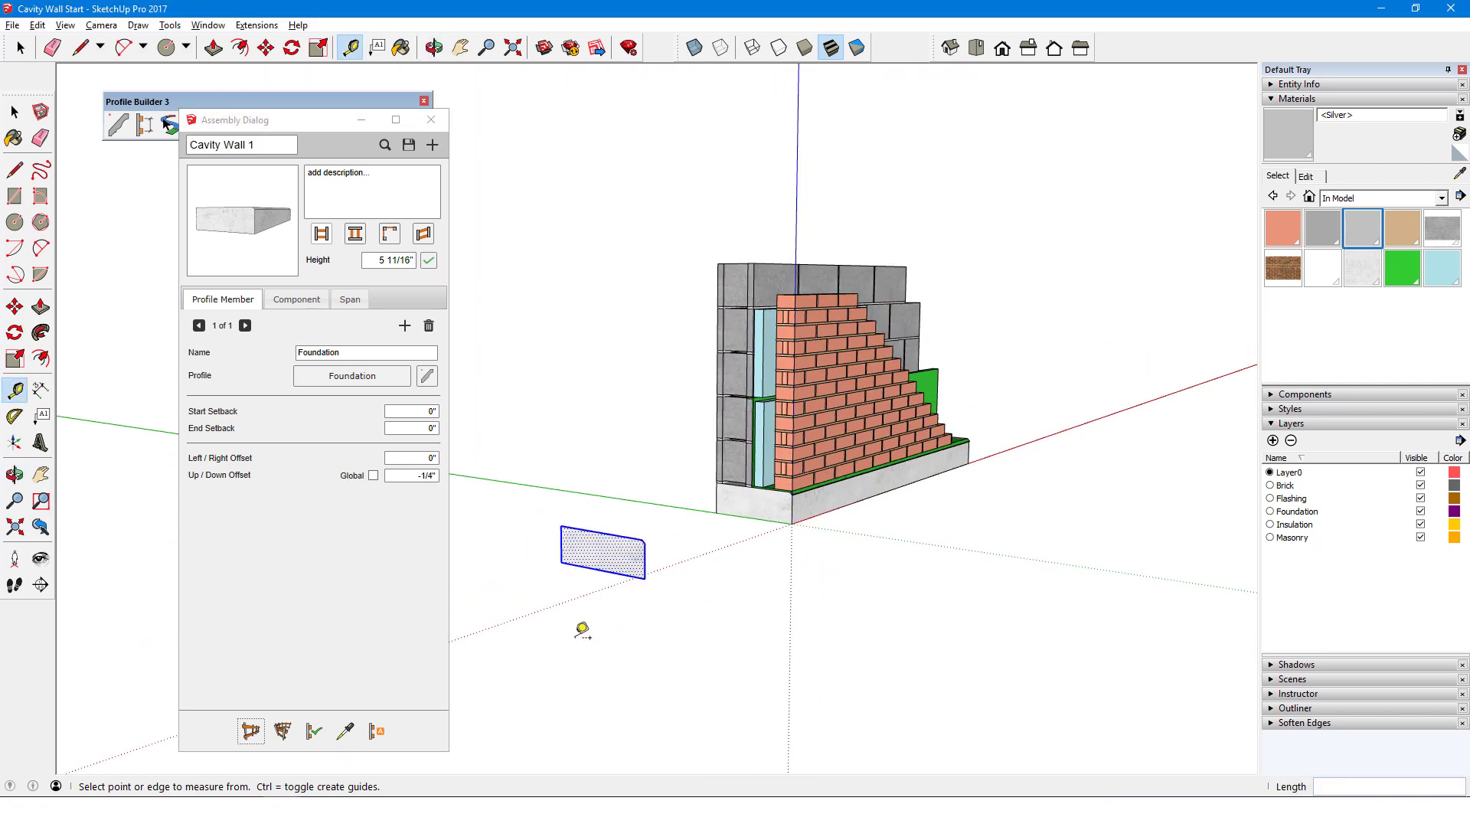
key("space")
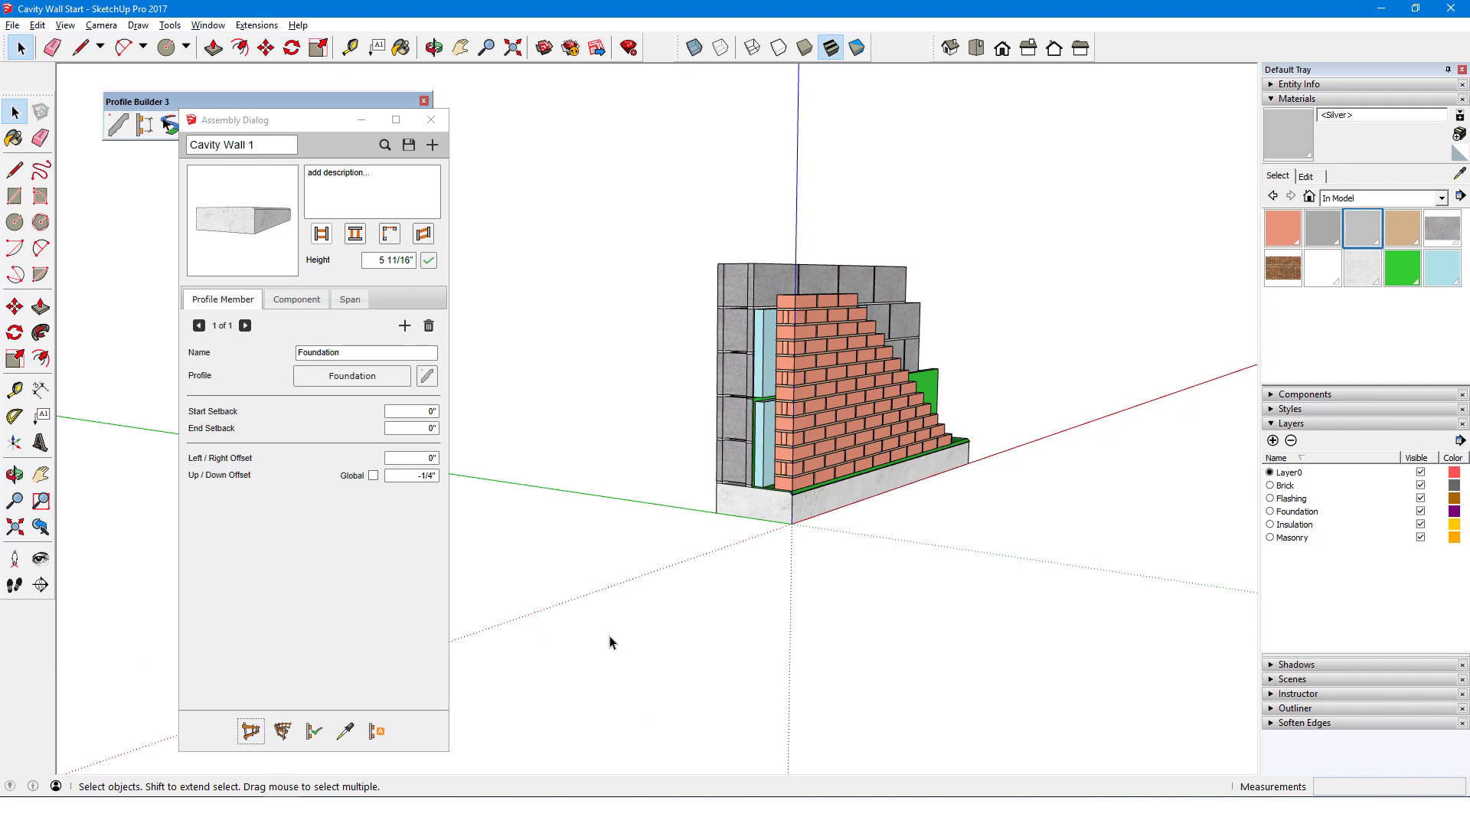
left_click(405, 326)
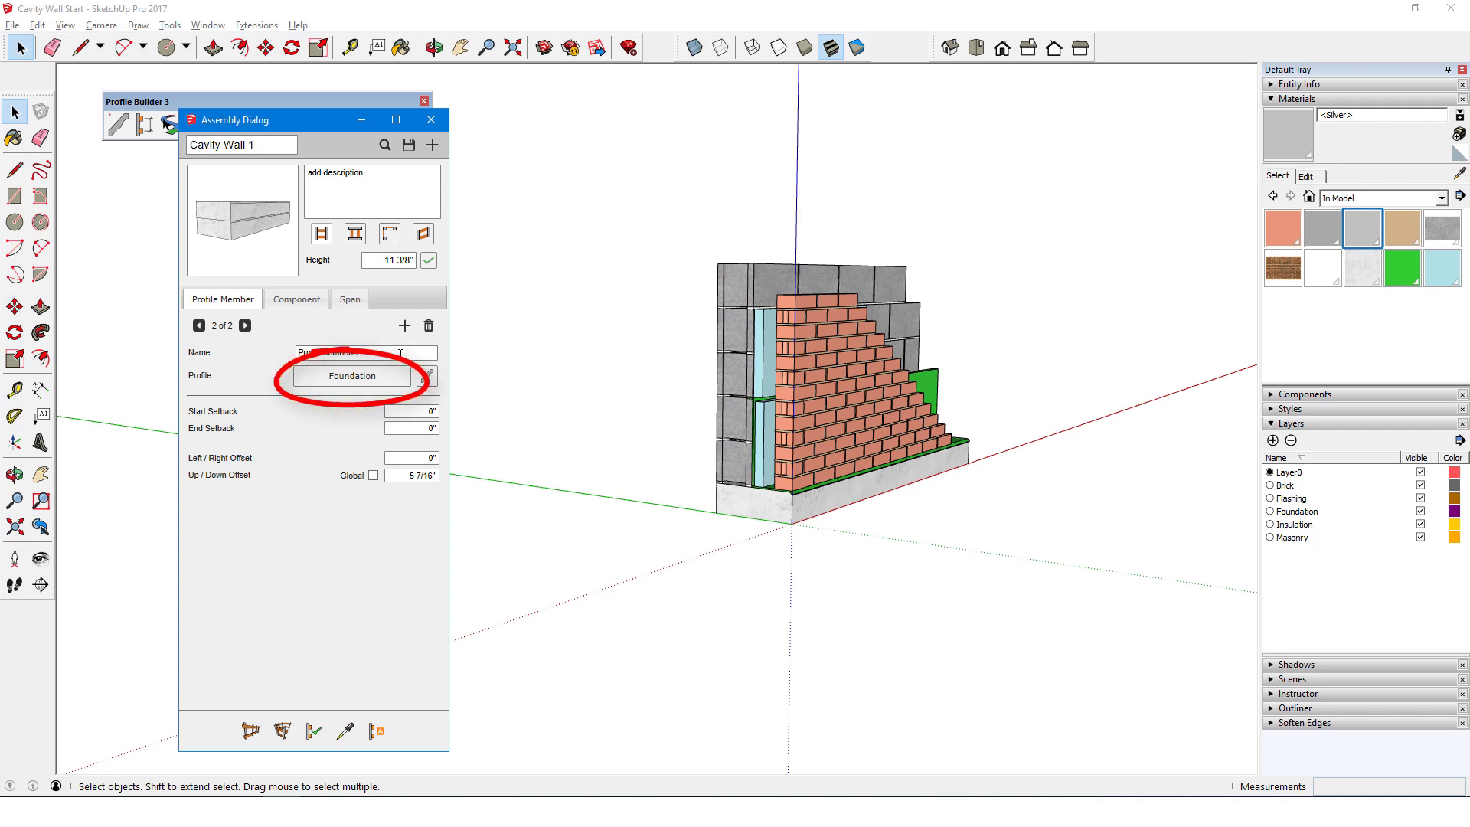
Step: Rename the second assembly member to 'Brick'
double_click(400, 353)
type("Brick")
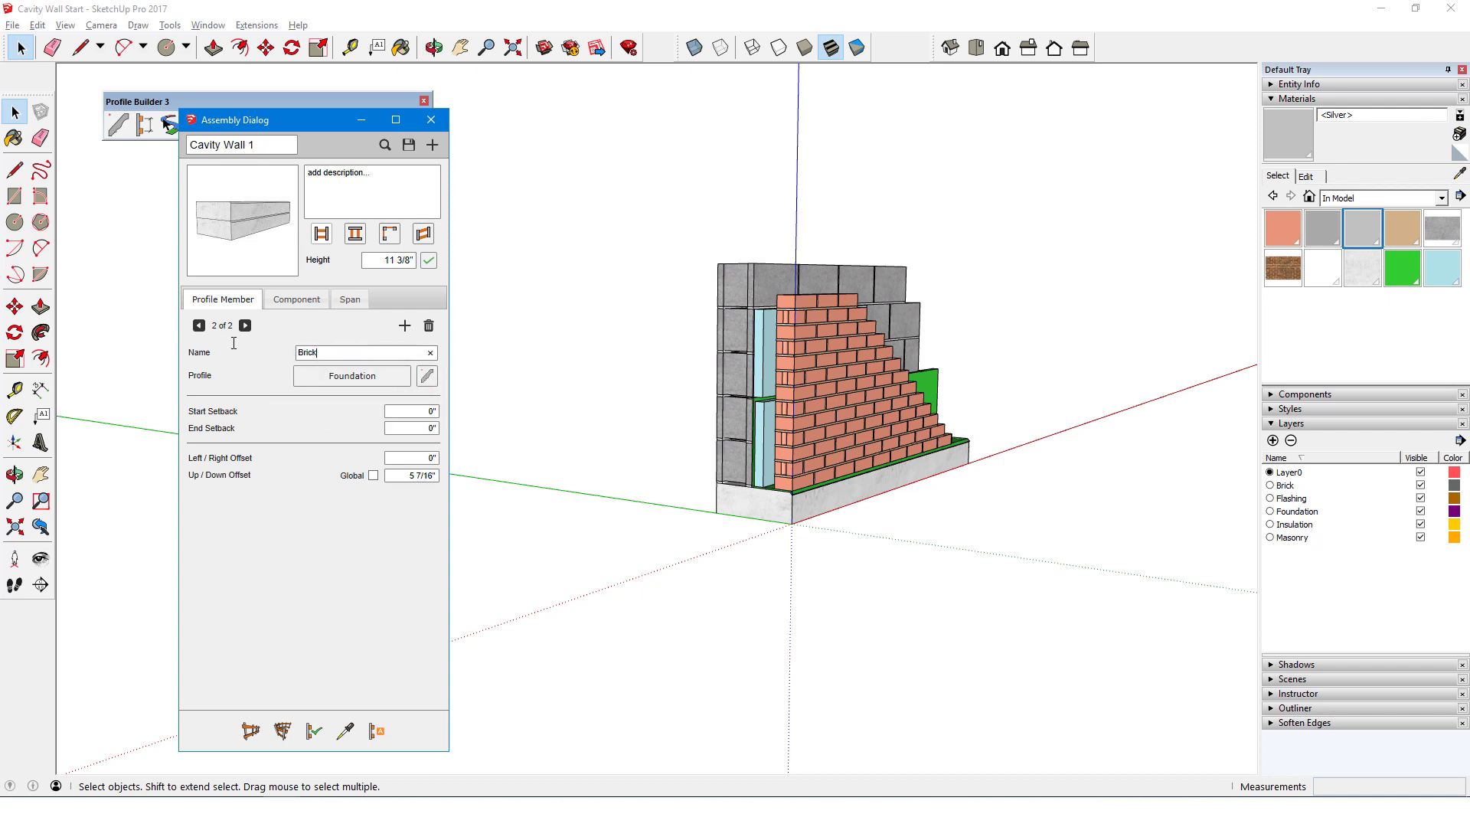
left_click(429, 377)
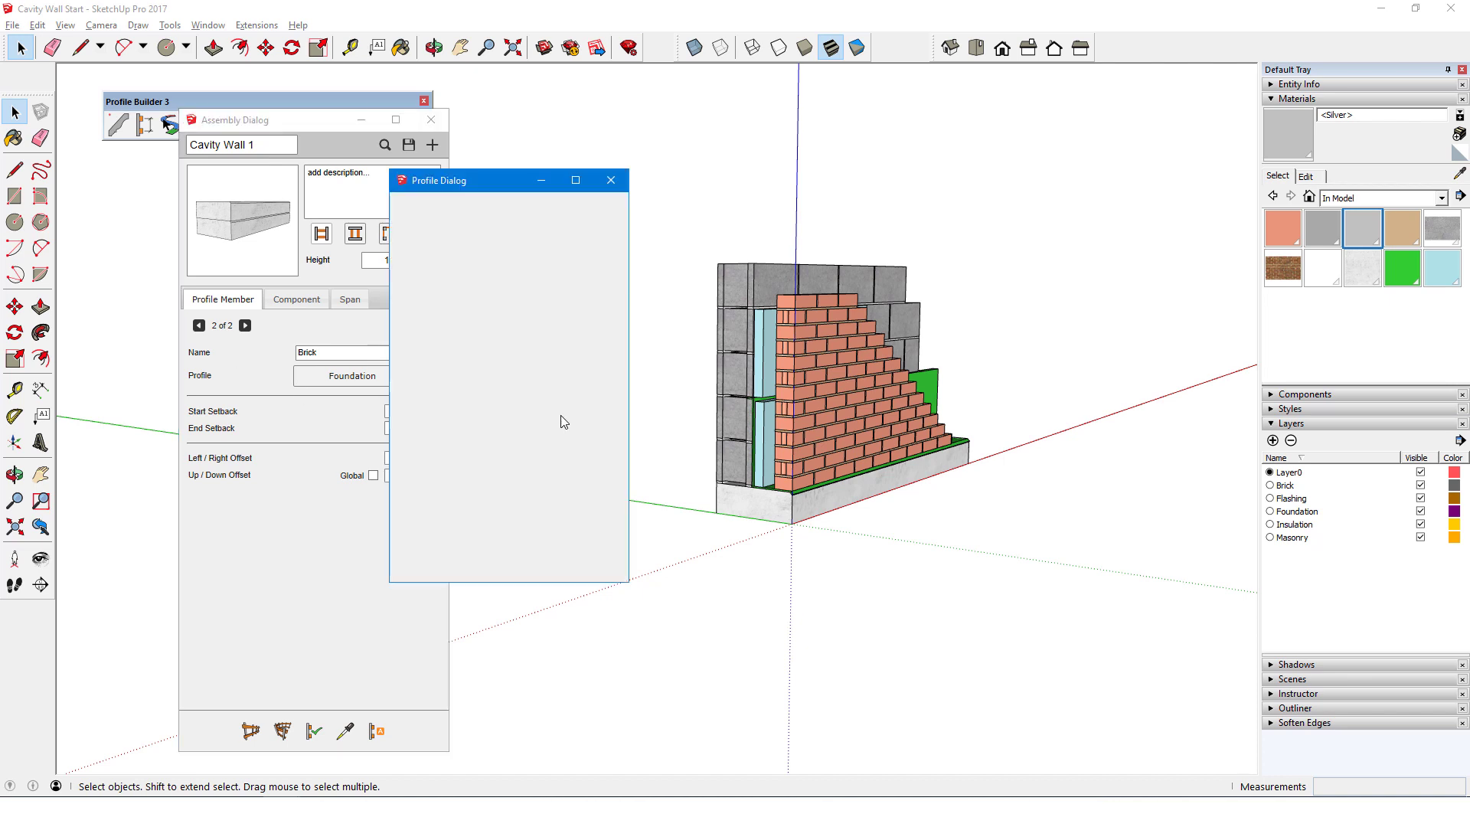
Step: Draw a thin rectangle over the brick end face and select it as the profile shape
left_click(652, 455)
key("r")
scroll(766, 496, "up", 5)
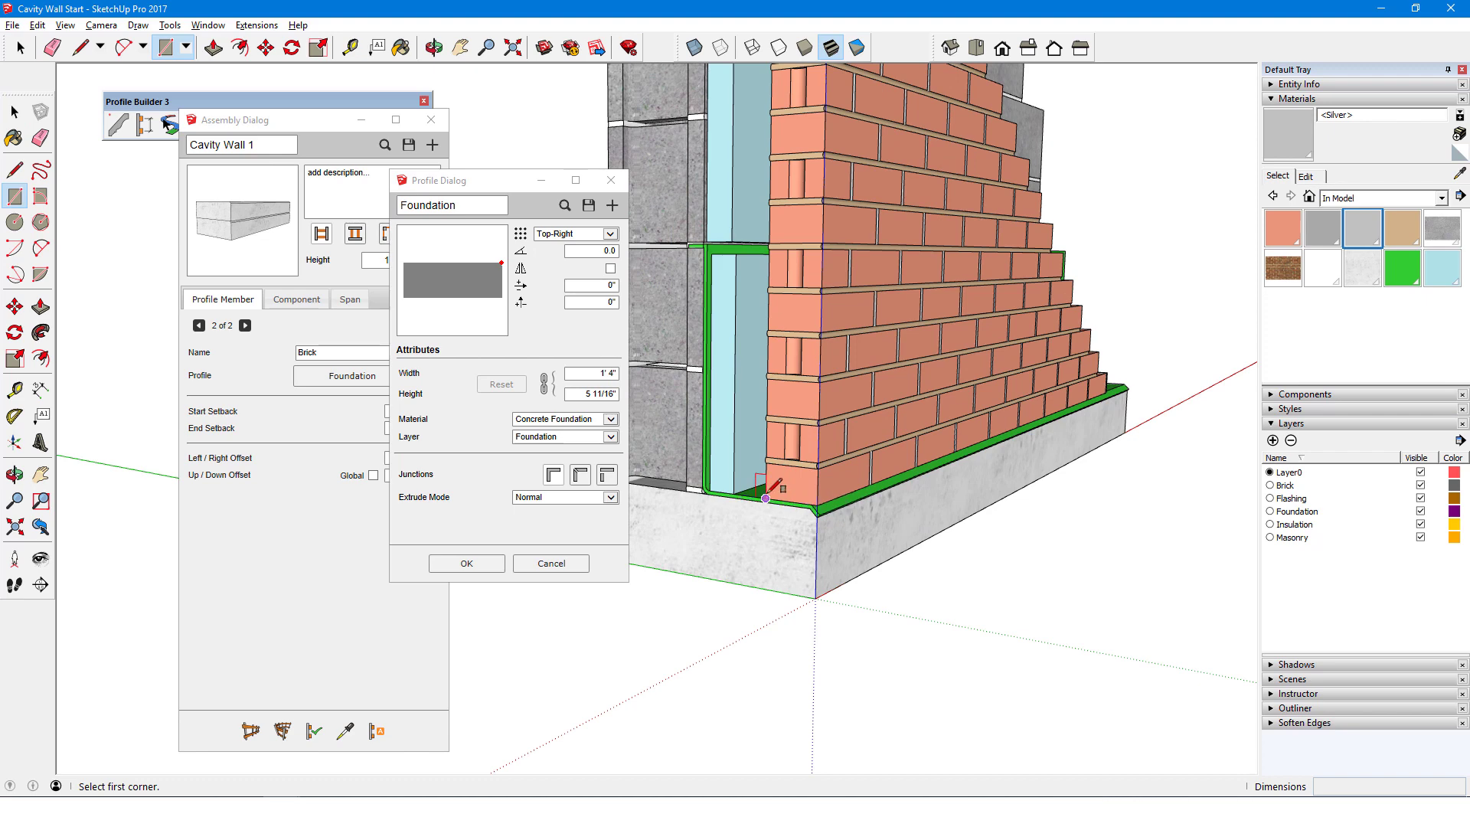
scroll(766, 497, "down", 3)
middle_click_drag(766, 498, 804, 138)
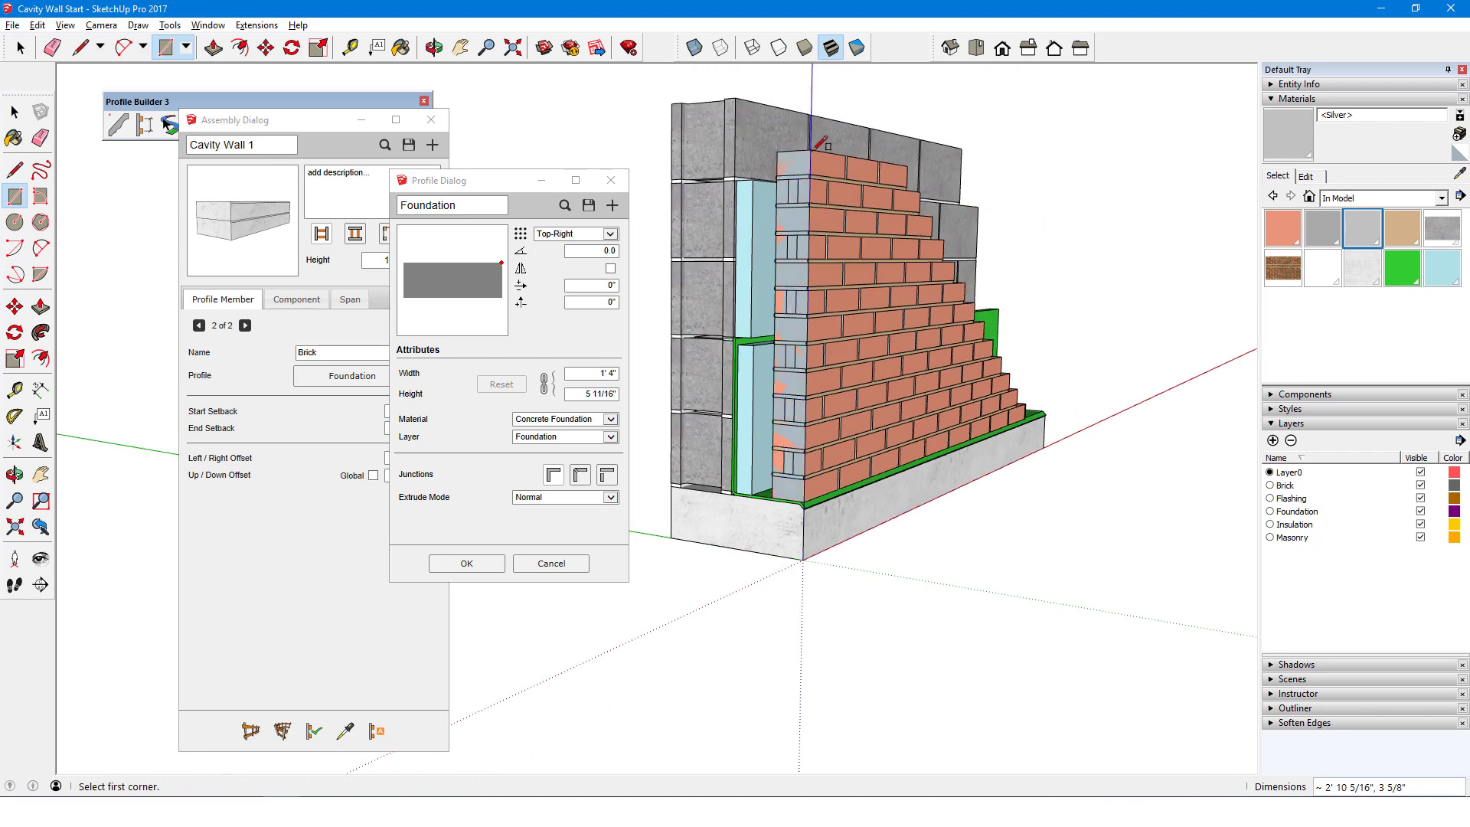
key("space")
left_click(800, 167)
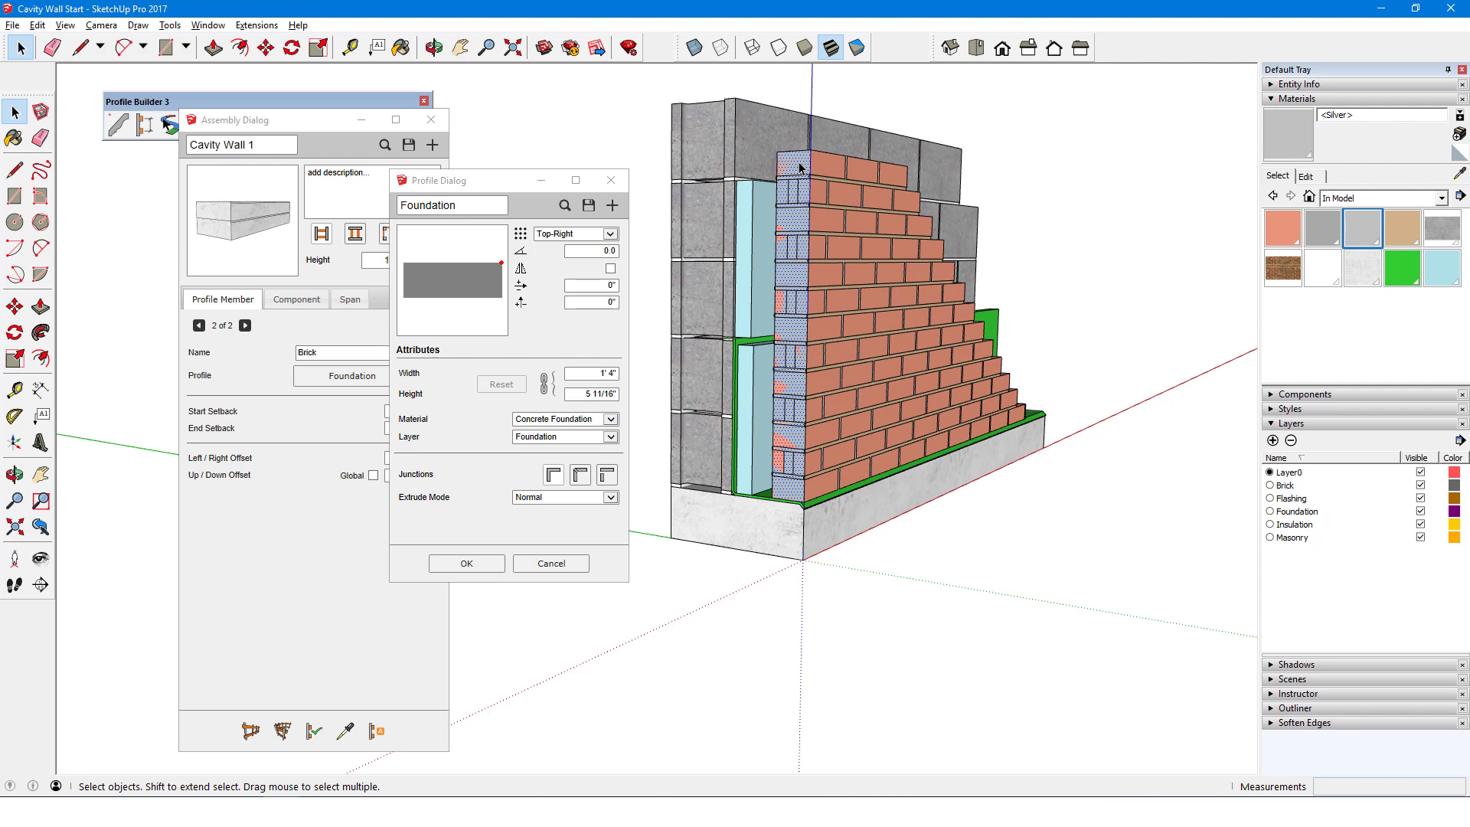
Step: Create a new 'Brick' profile anchored Bottom-Right with Brick material on the Brick layer
left_click(613, 205)
type("Brick")
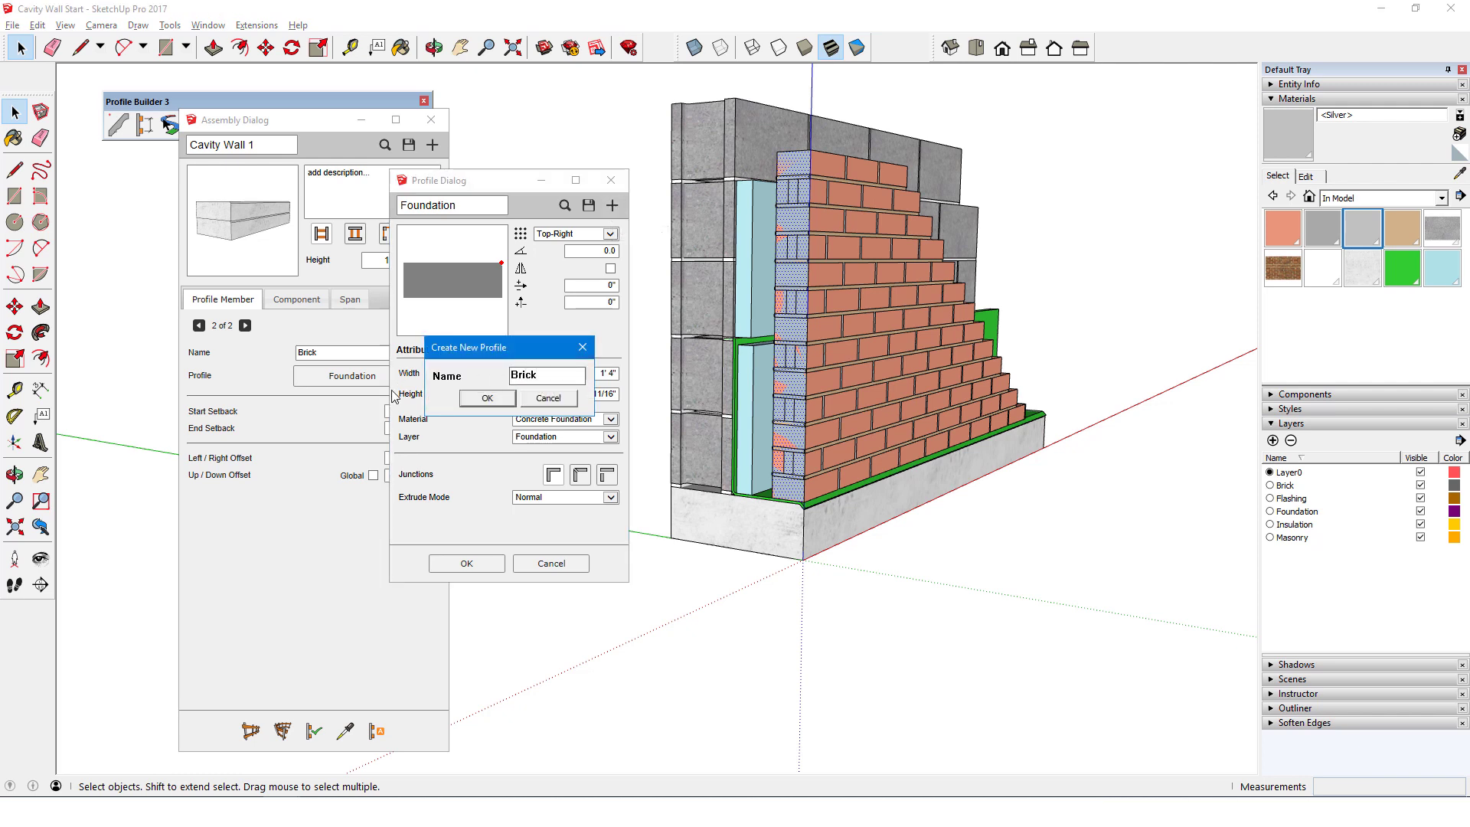
left_click(482, 398)
left_click(611, 234)
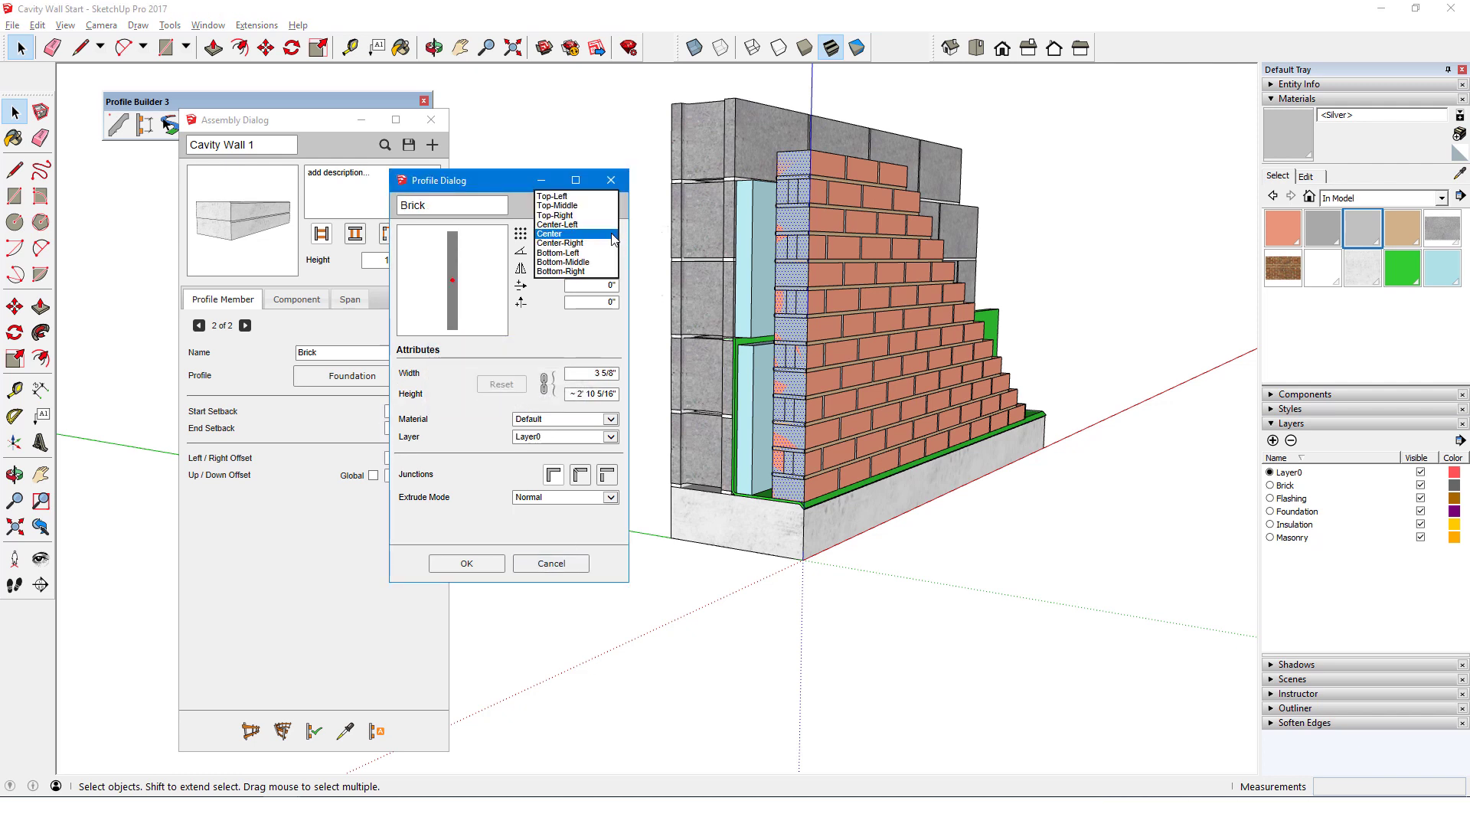
left_click(593, 283)
left_click(611, 418)
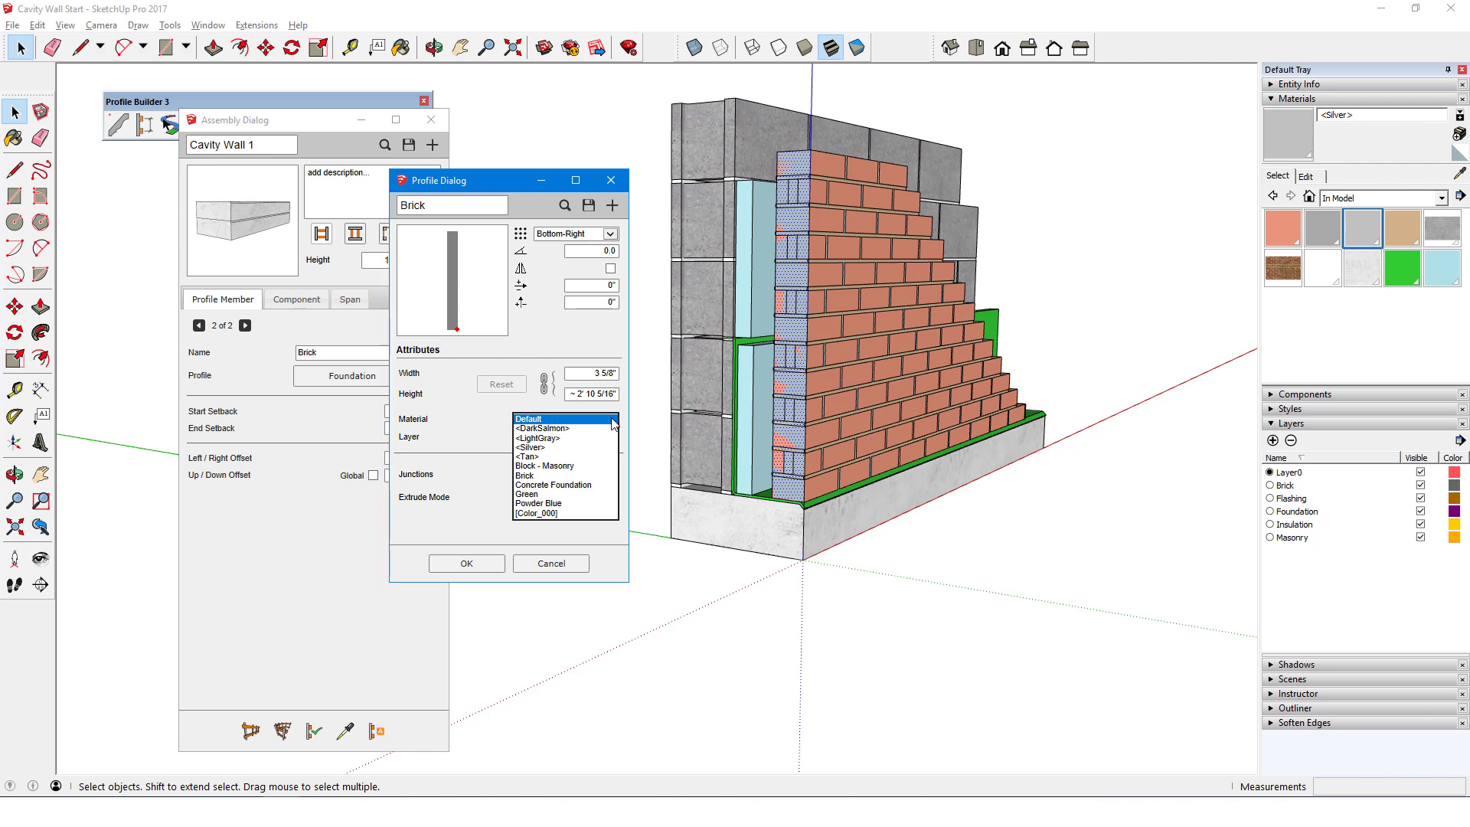
left_click(563, 483)
left_click(612, 437)
left_click(555, 406)
Step: Unlock the Brick profile's height, set it to 10', and accept the settings
left_click(544, 384)
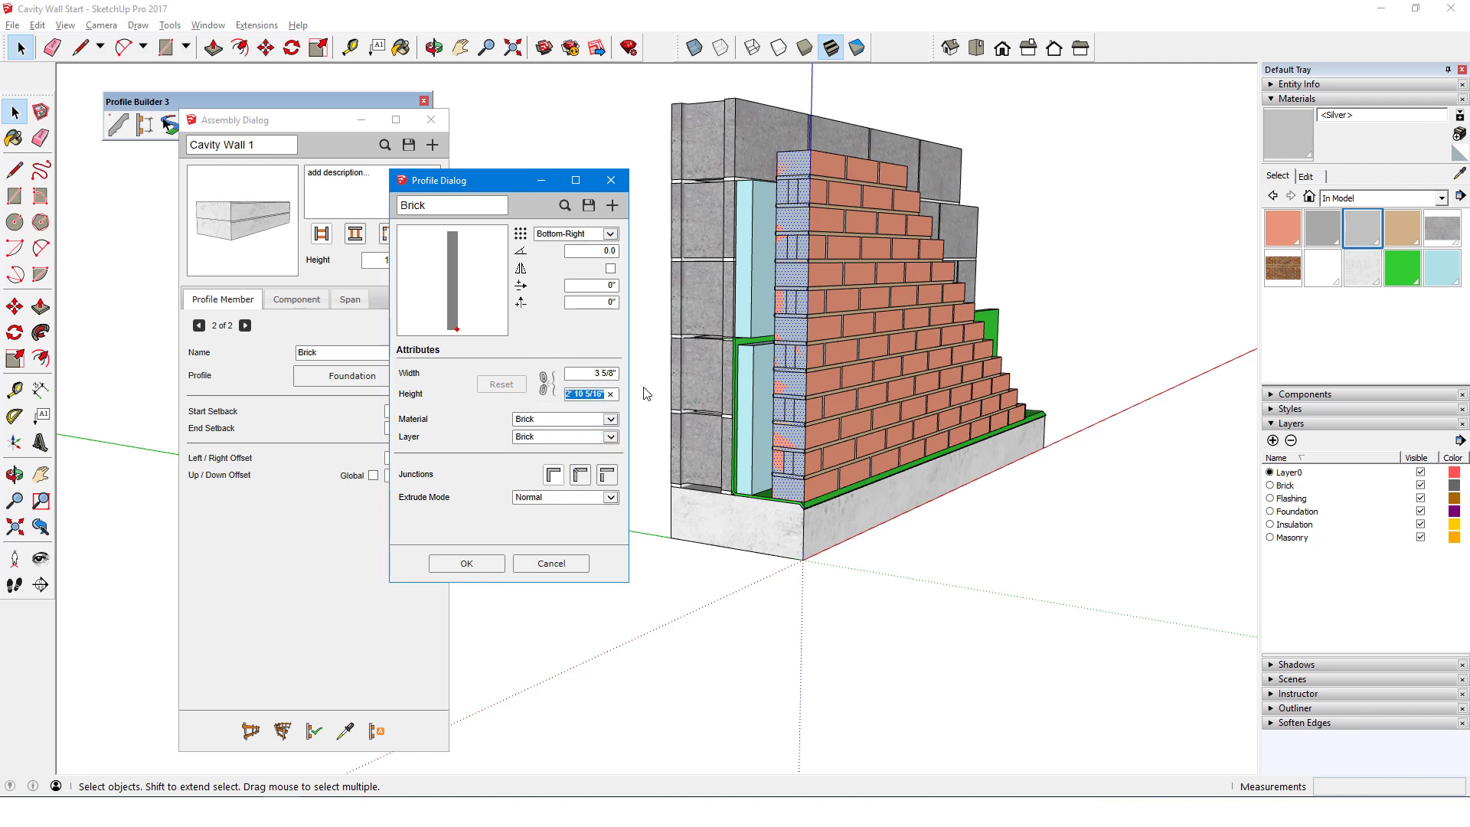
type("10")
key("Tab")
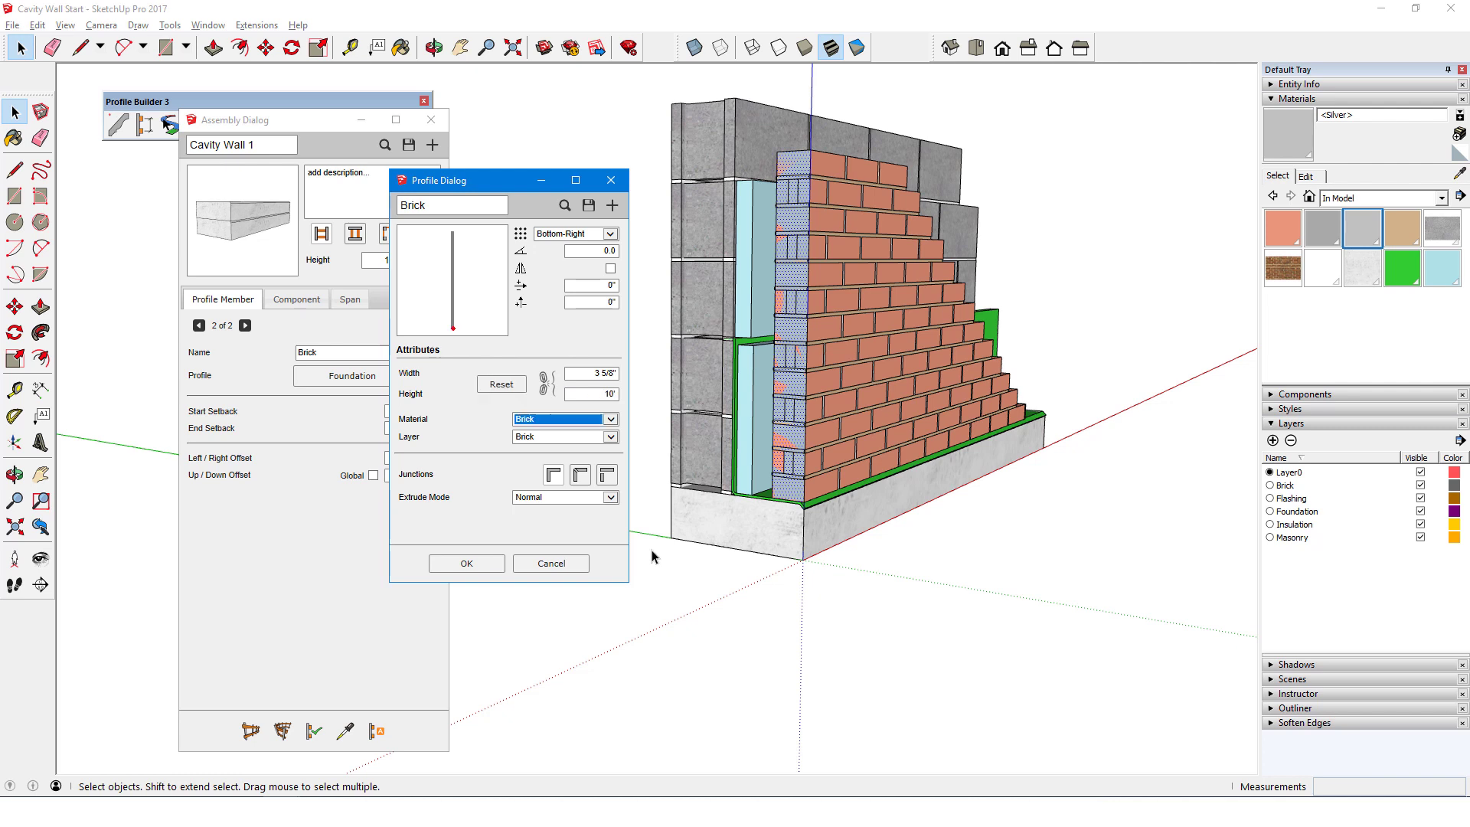
left_click(471, 563)
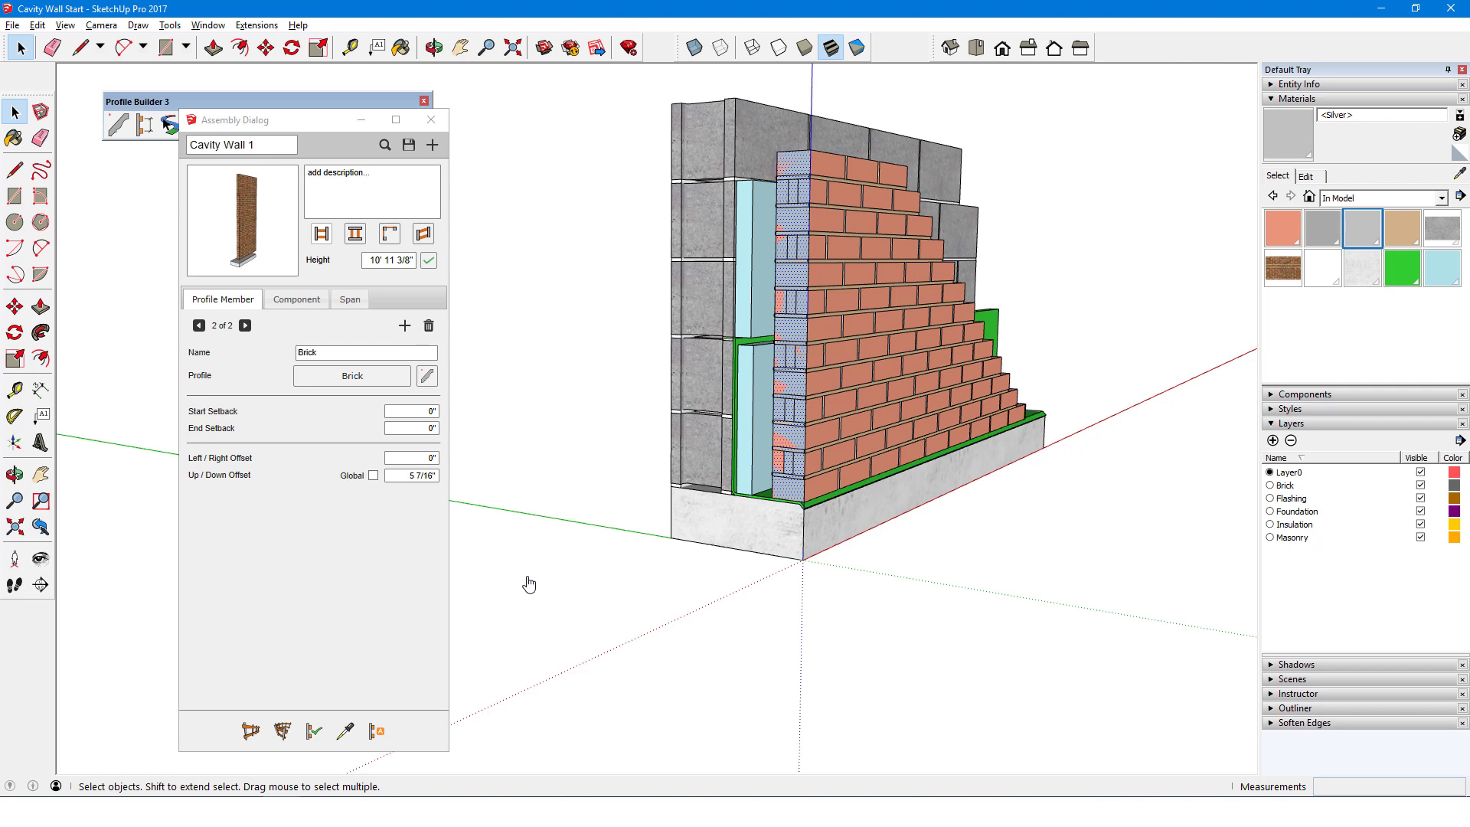
Step: Set the Brick member's up/down offset to 0
left_click(412, 475)
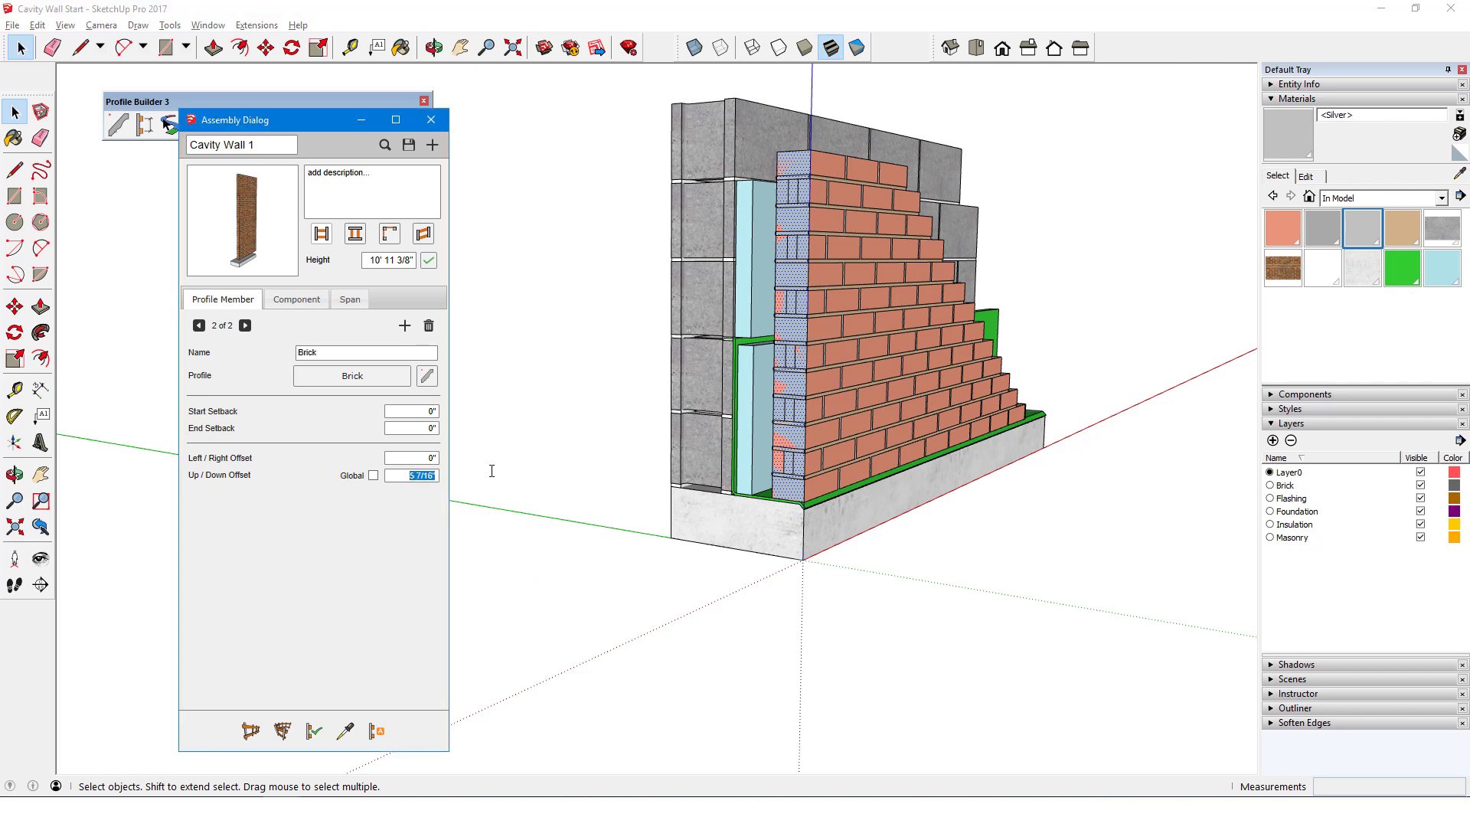
type("0")
key("Return")
left_click(791, 370)
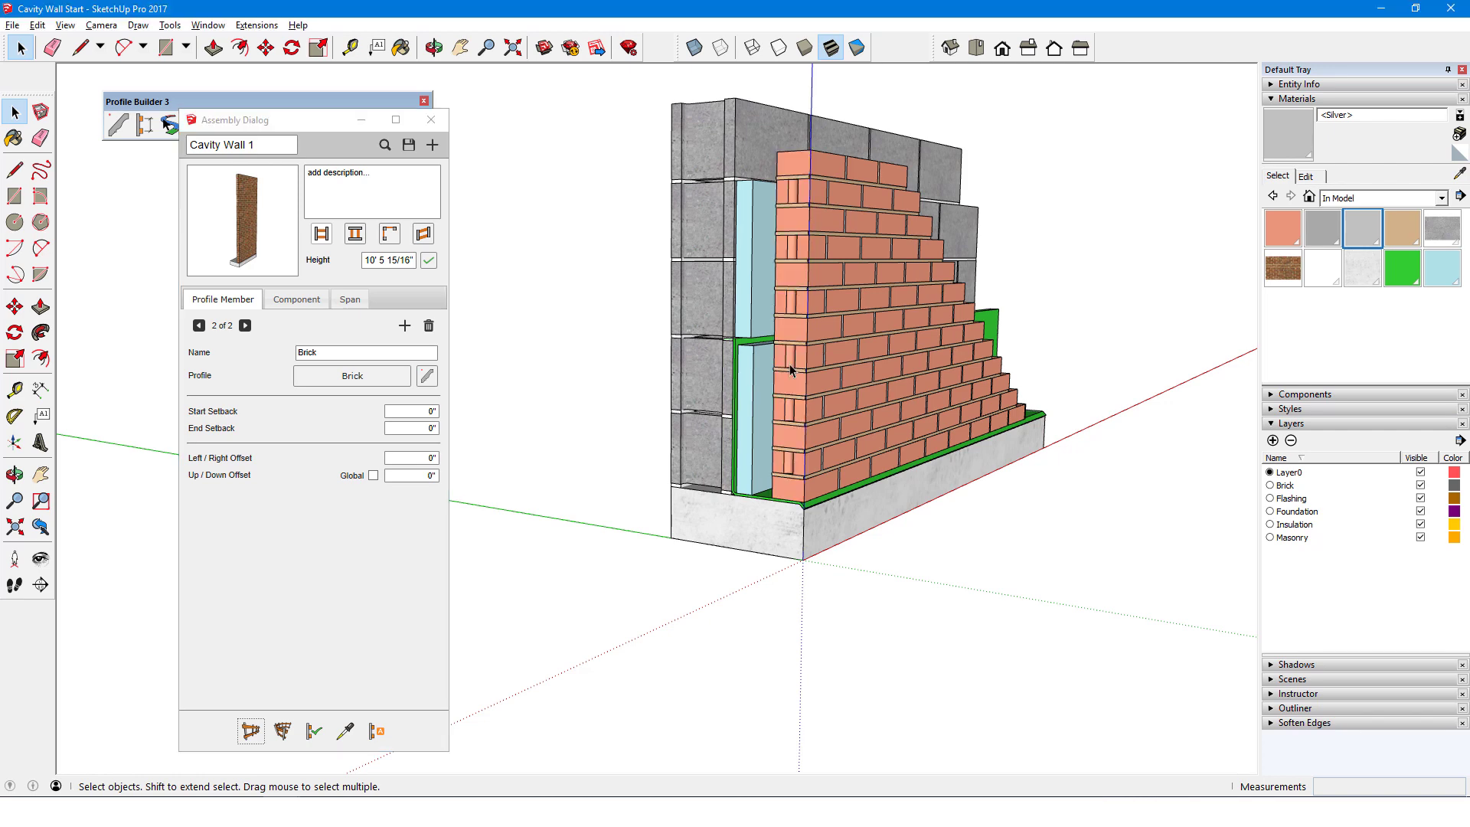
Step: Build a two-point trial brick wall, inspect its footing from the side, and select it
scroll(728, 374, "down", 3)
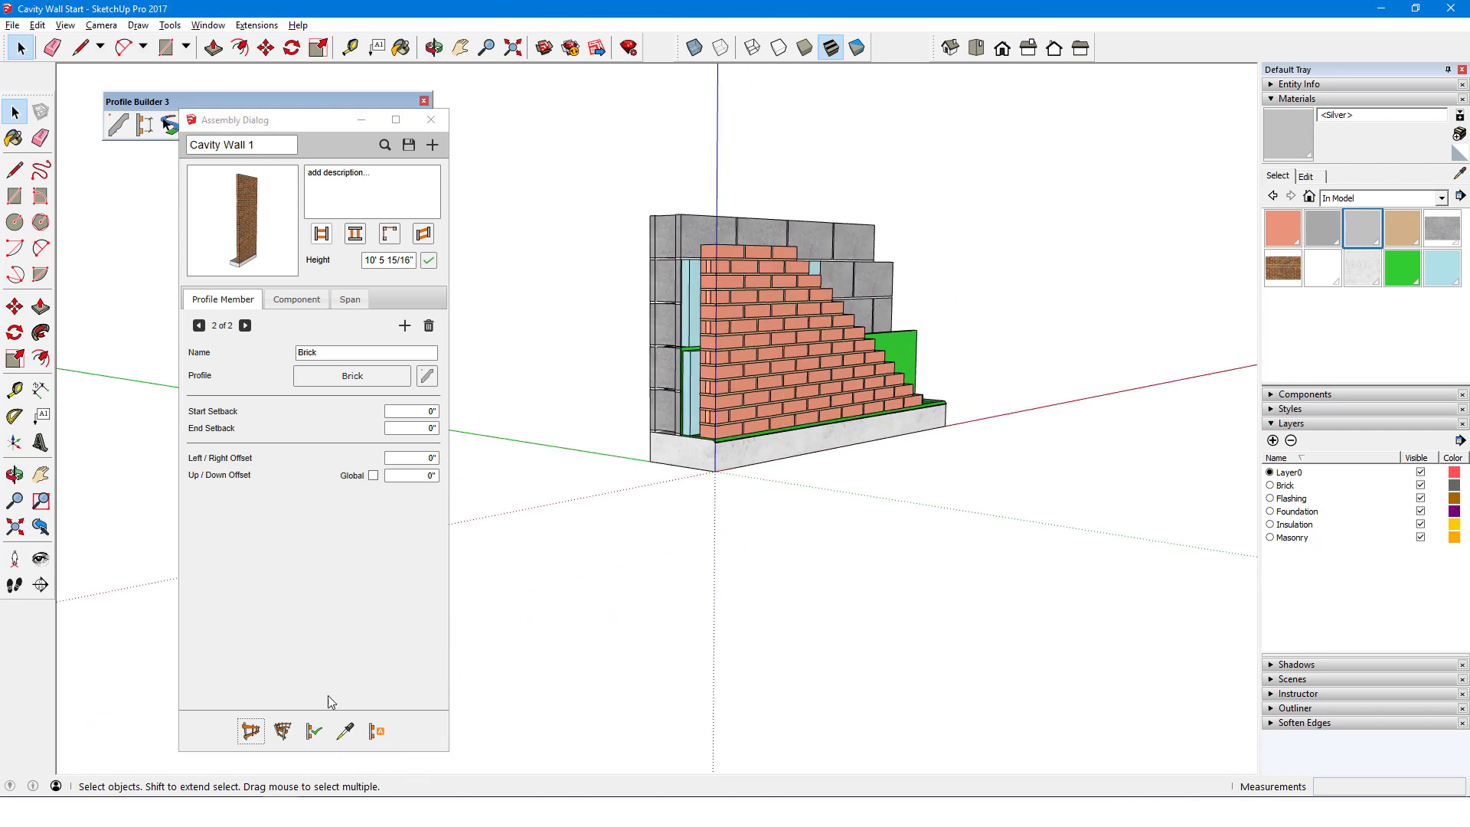
left_click(251, 732)
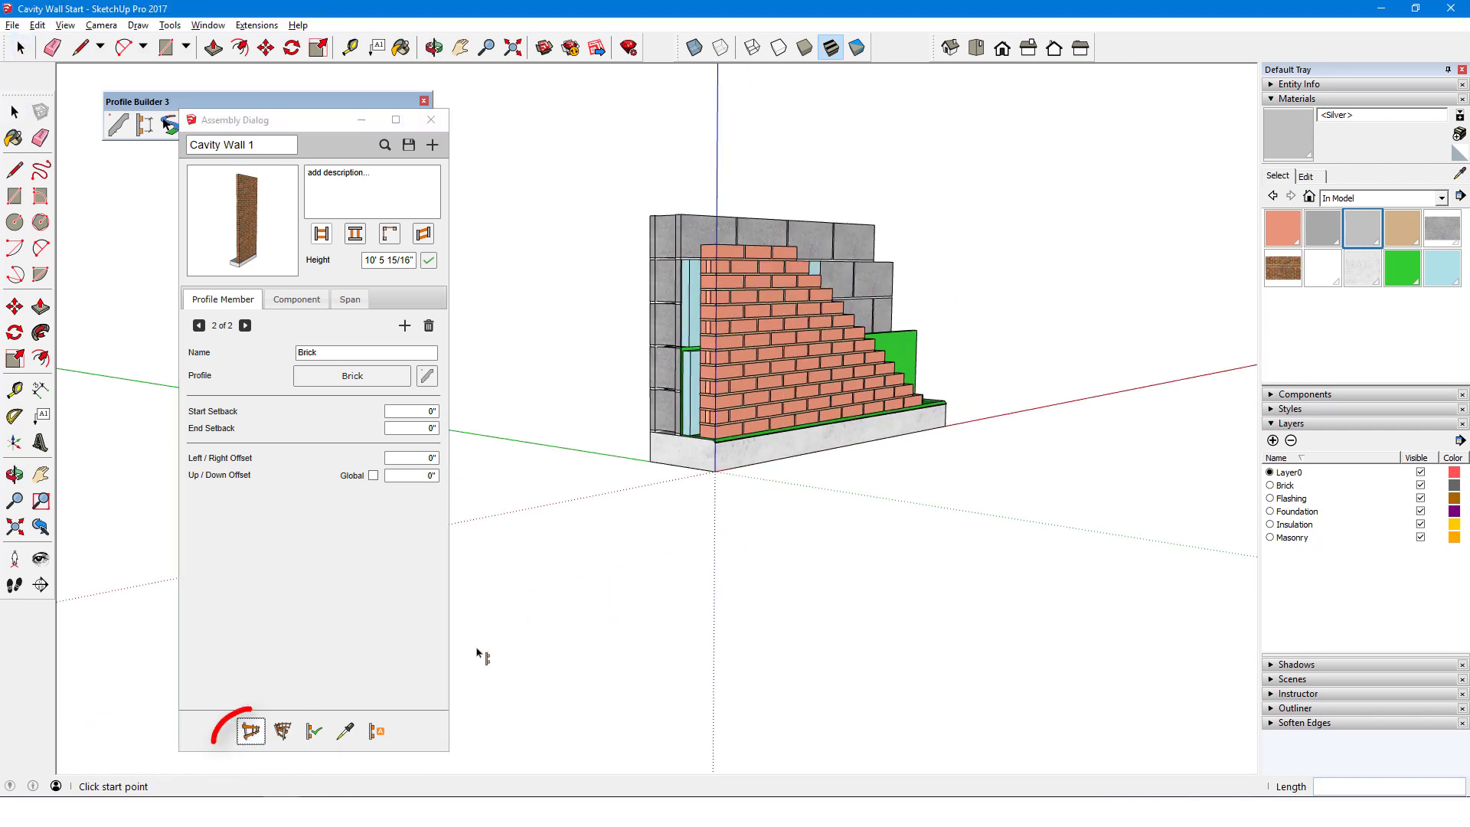
left_click(734, 561)
left_click(1100, 403)
scroll(666, 607, "down", 2)
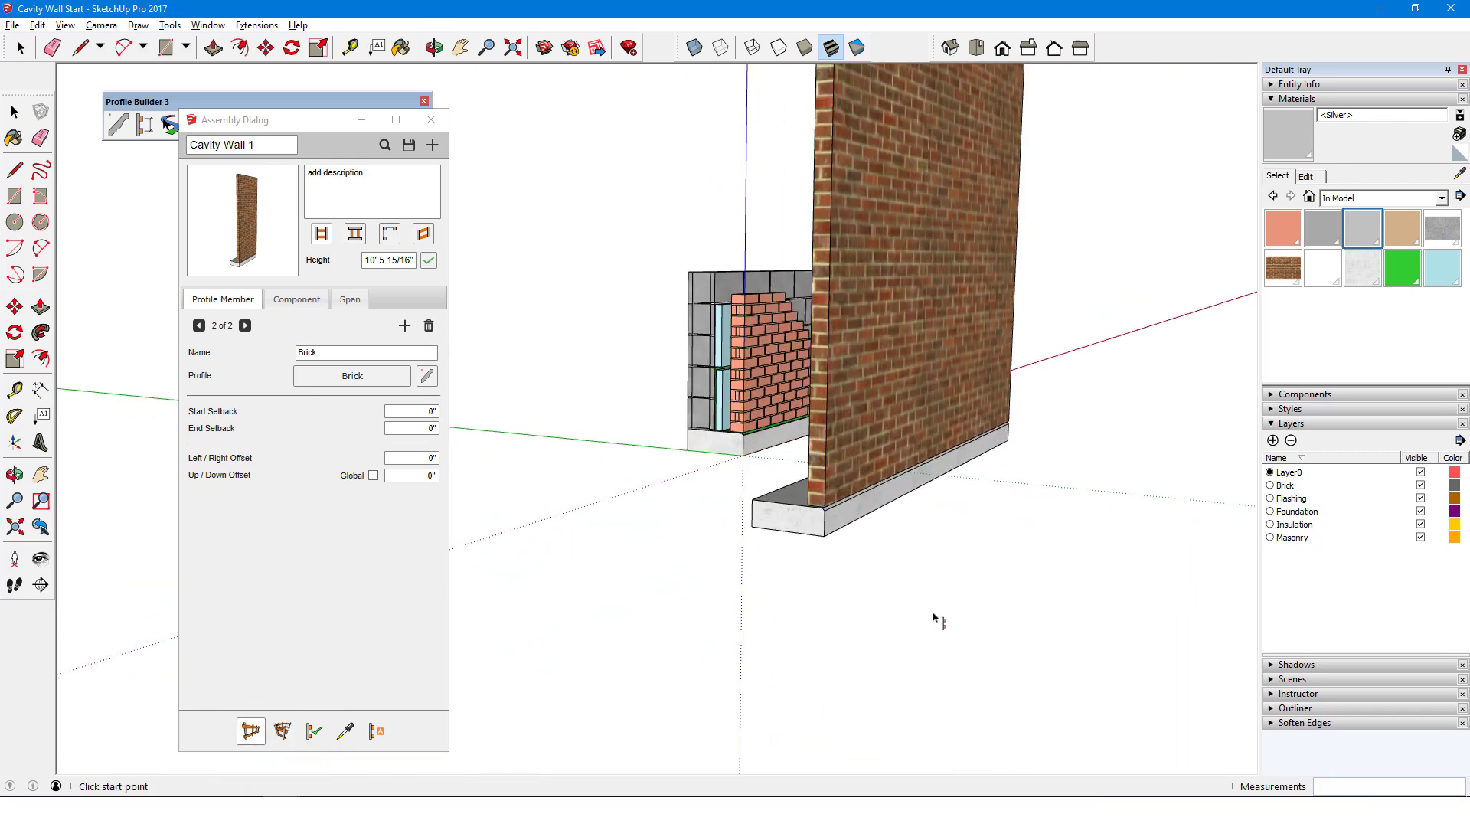
middle_click_drag(857, 605, 766, 605)
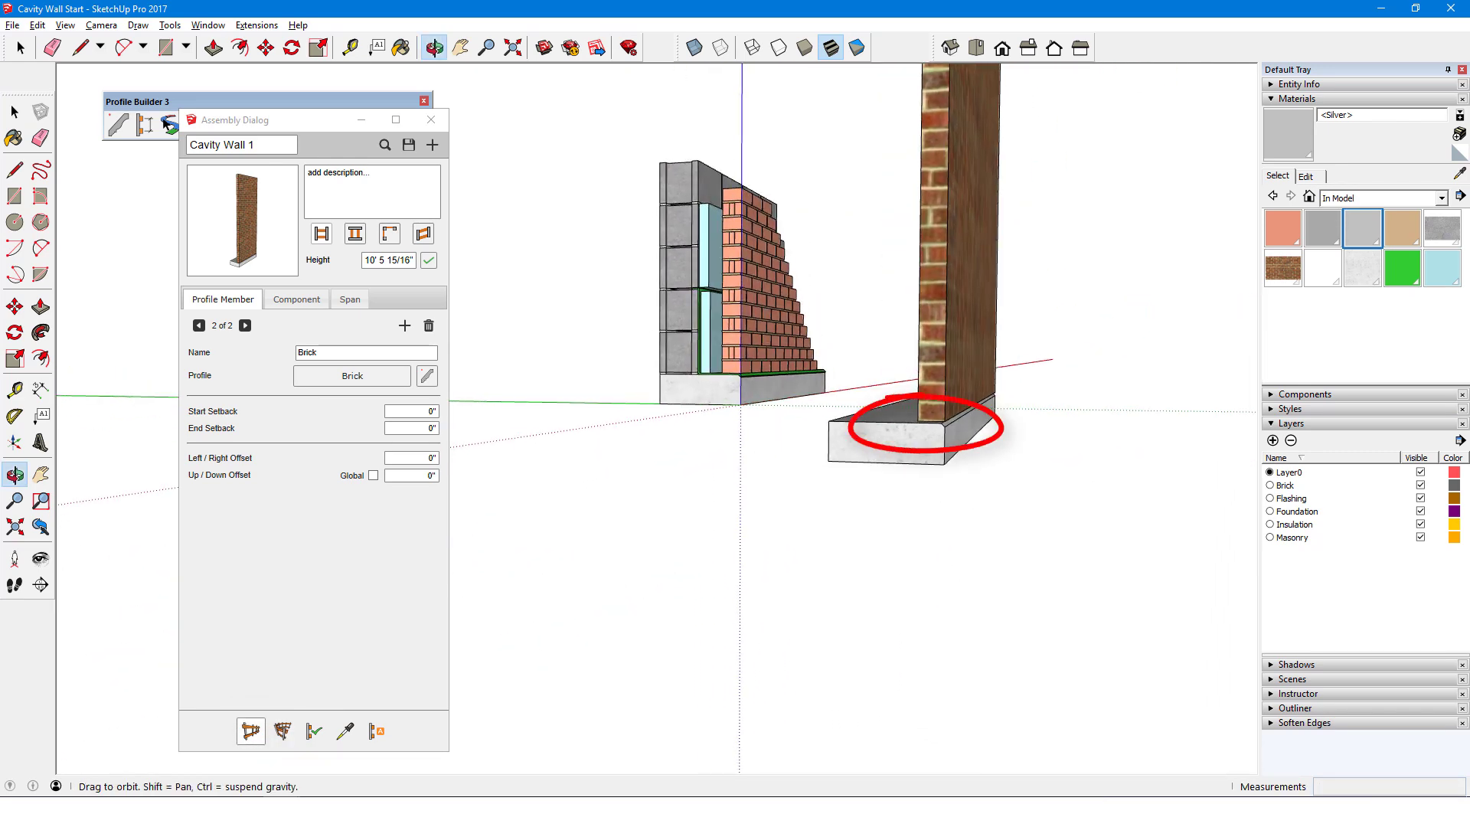
middle_click_drag(812, 459, 893, 597)
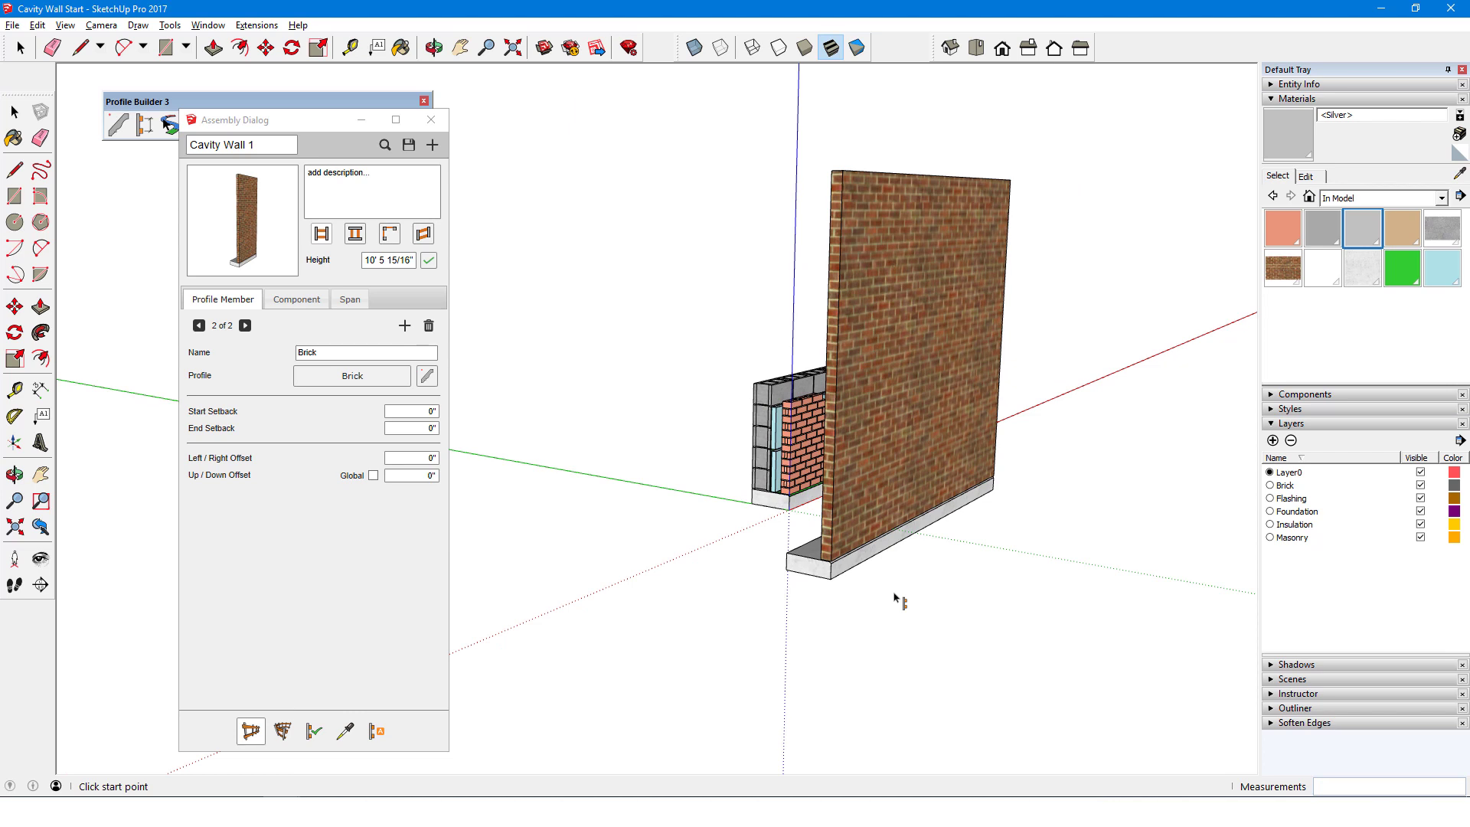
key("space")
left_click(928, 483)
Step: Delete the trial wall, discard the extra member, and add a member named Insulation
key("Delete")
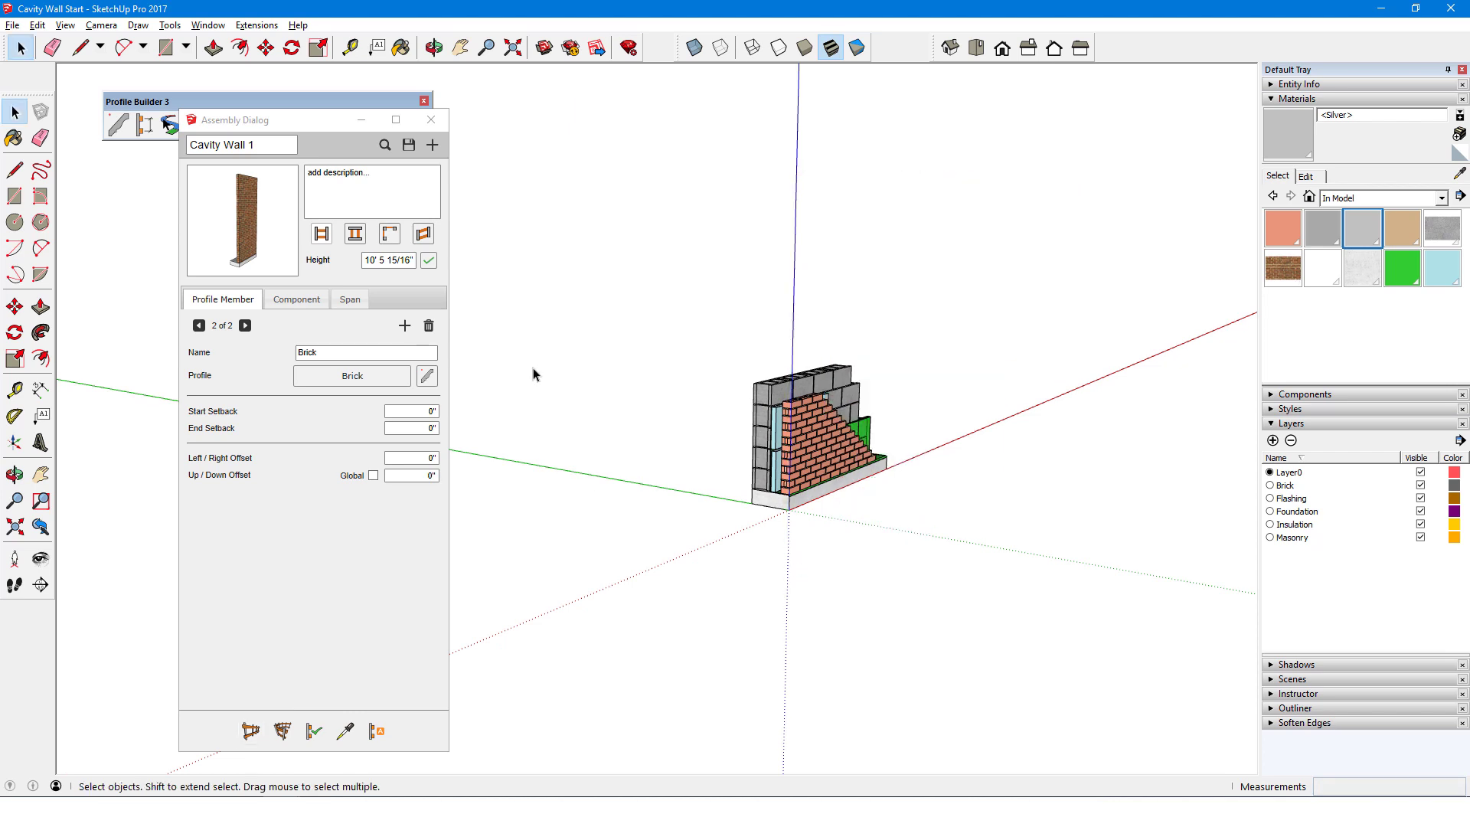
left_click(405, 325)
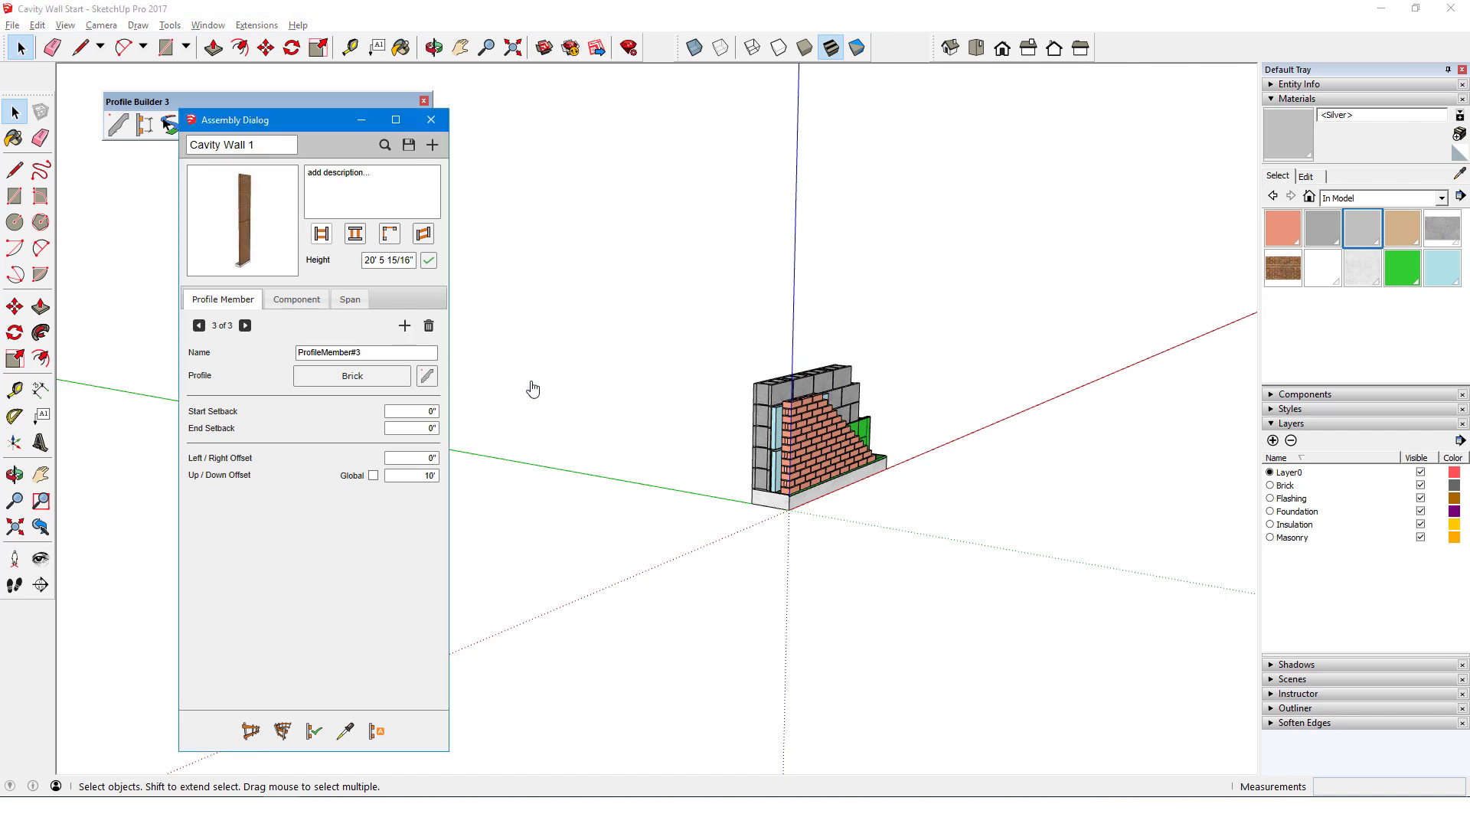
left_click(430, 327)
left_click(199, 327)
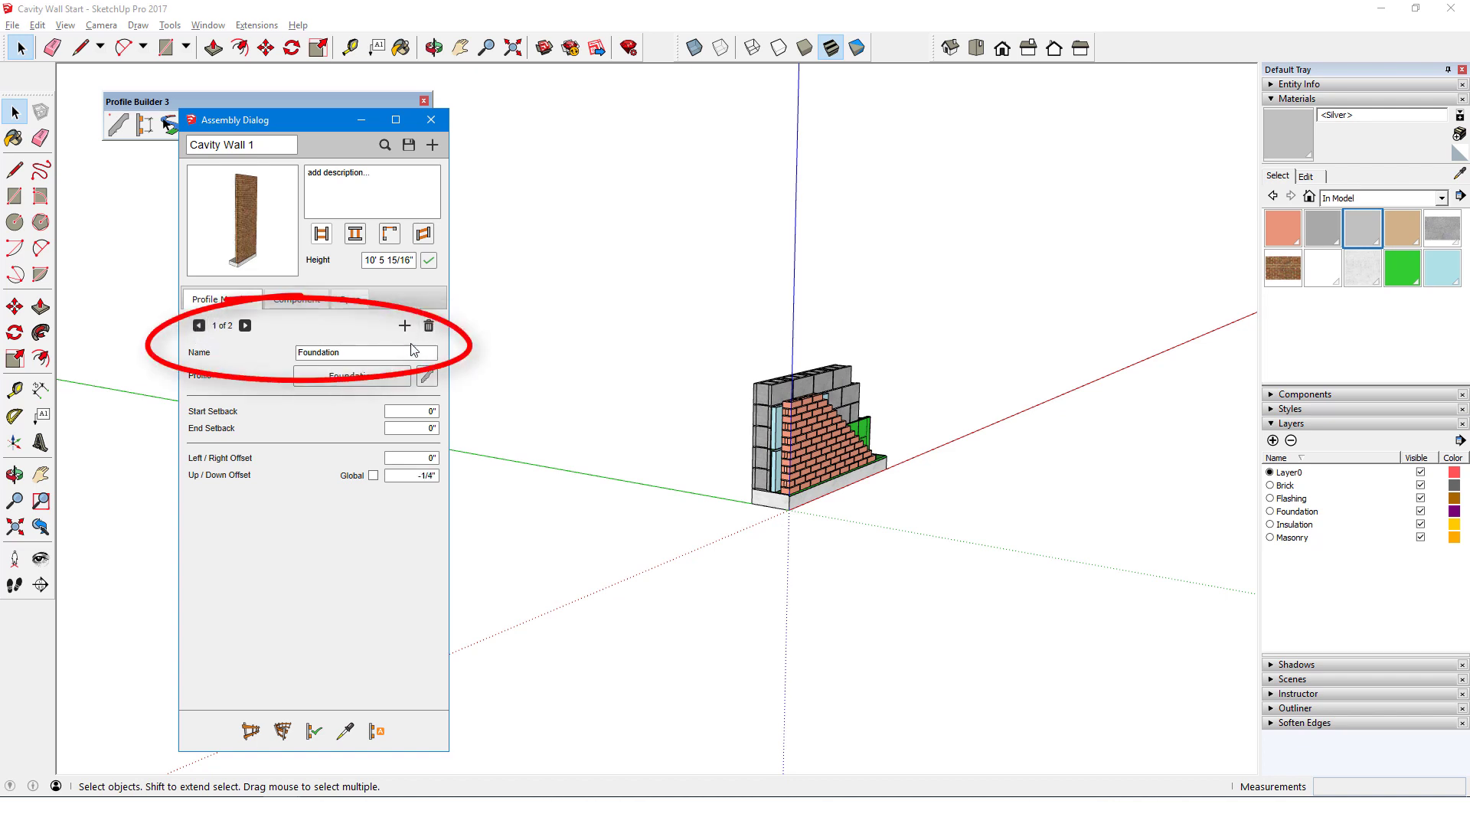
left_click(404, 326)
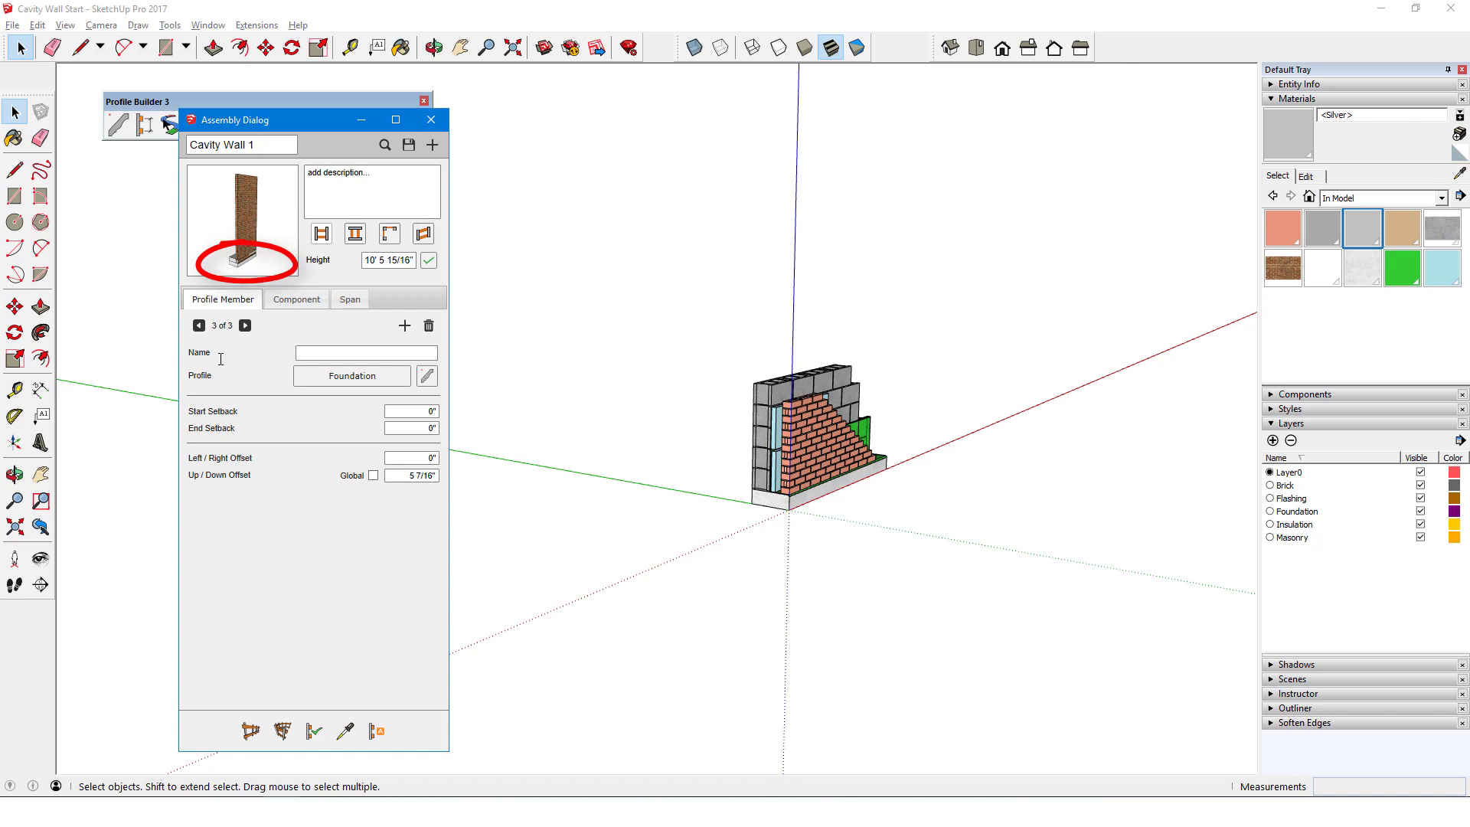
type("Insulation")
key("Tab")
Step: Draw a 1.875 by 10 rectangle beside the wall for the Insulation profile
left_click(429, 383)
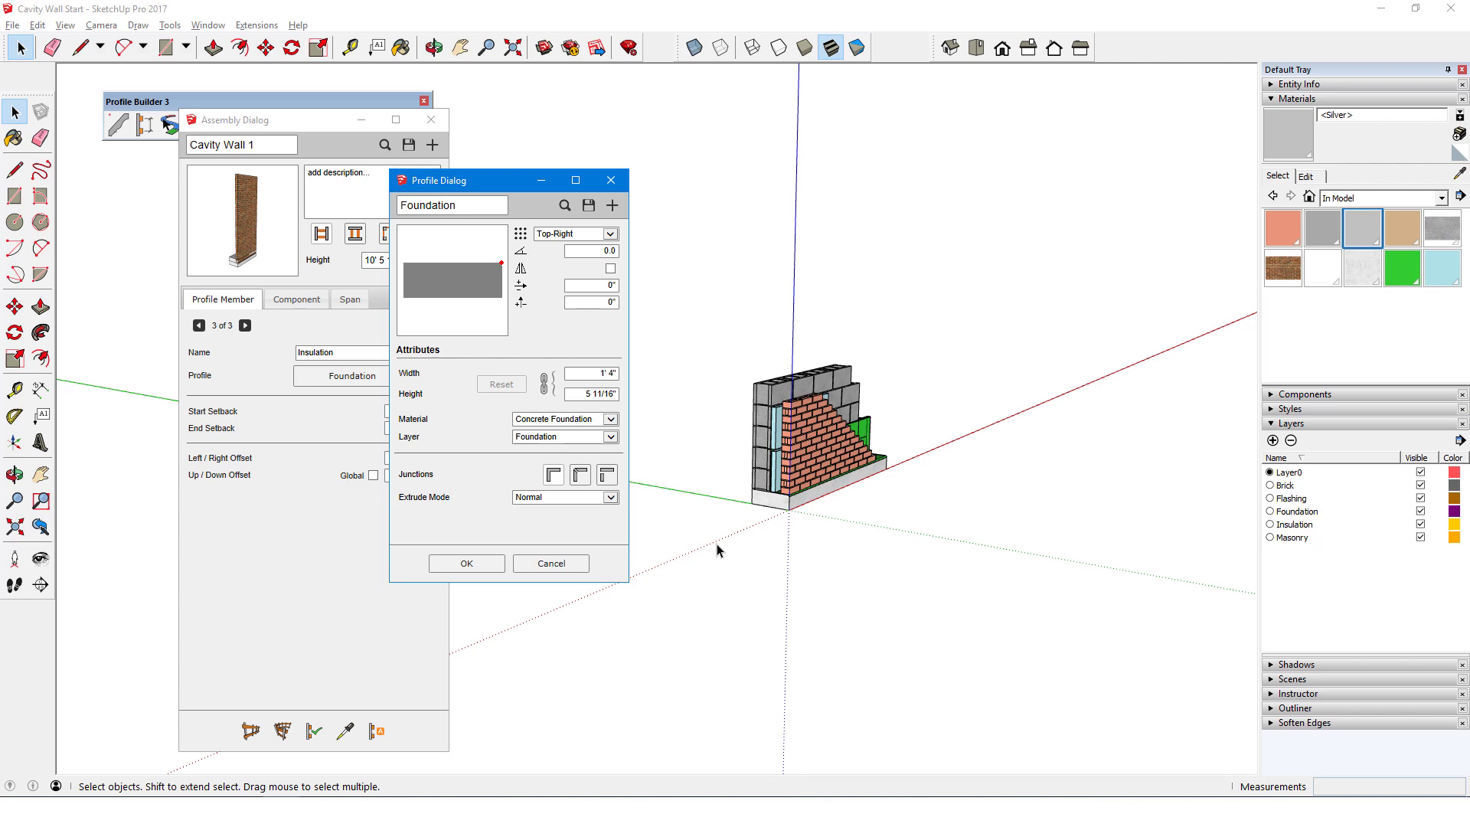
middle_click_drag(817, 545, 765, 623)
key("r")
left_click(735, 620)
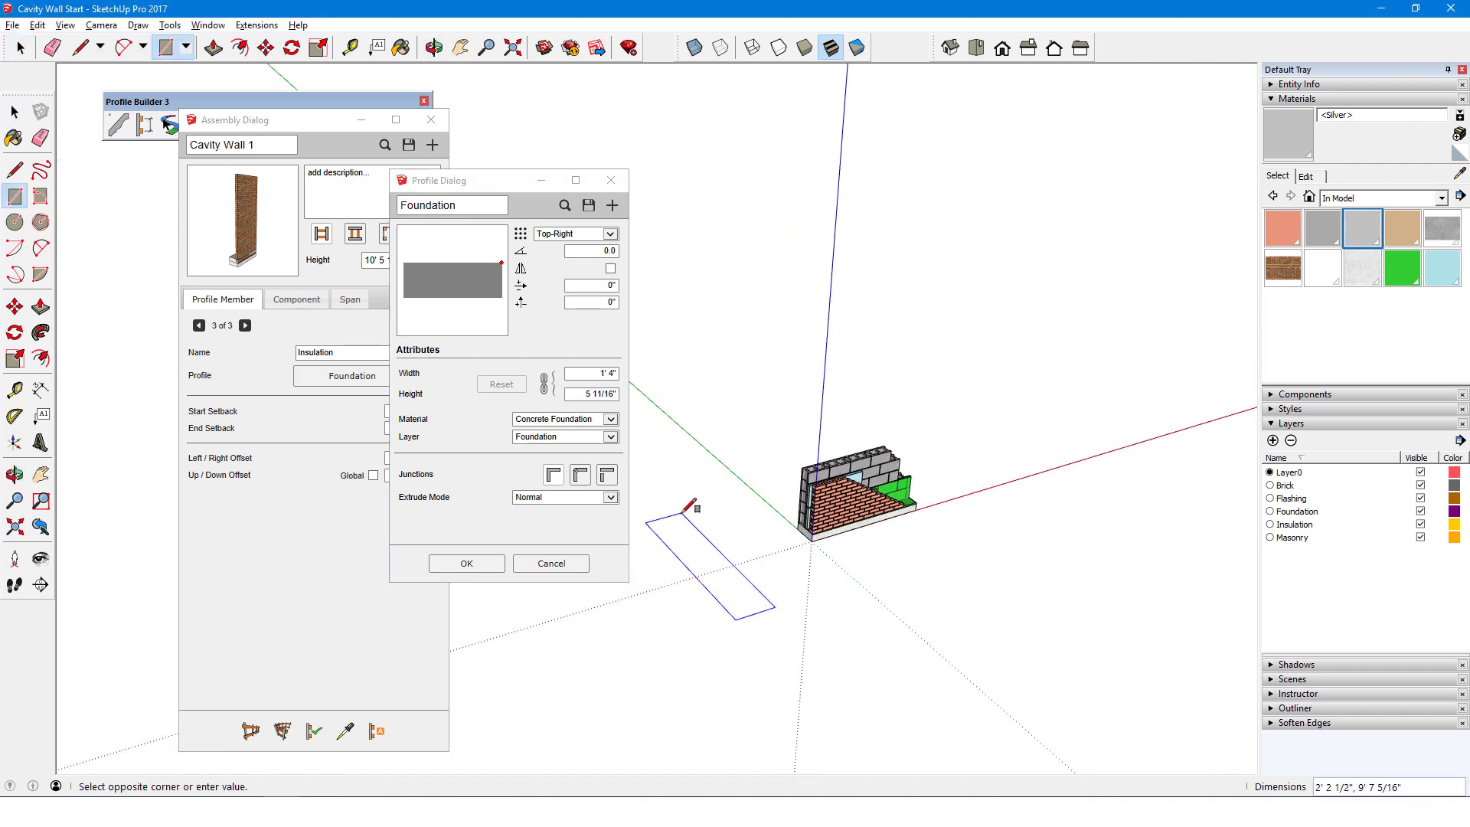
type("1.875,10")
key("Return")
key("space")
Step: Create the Insulation profile anchored bottom-right, in Powder Blue, on the Insulation layer
scroll(693, 584, "up", 4)
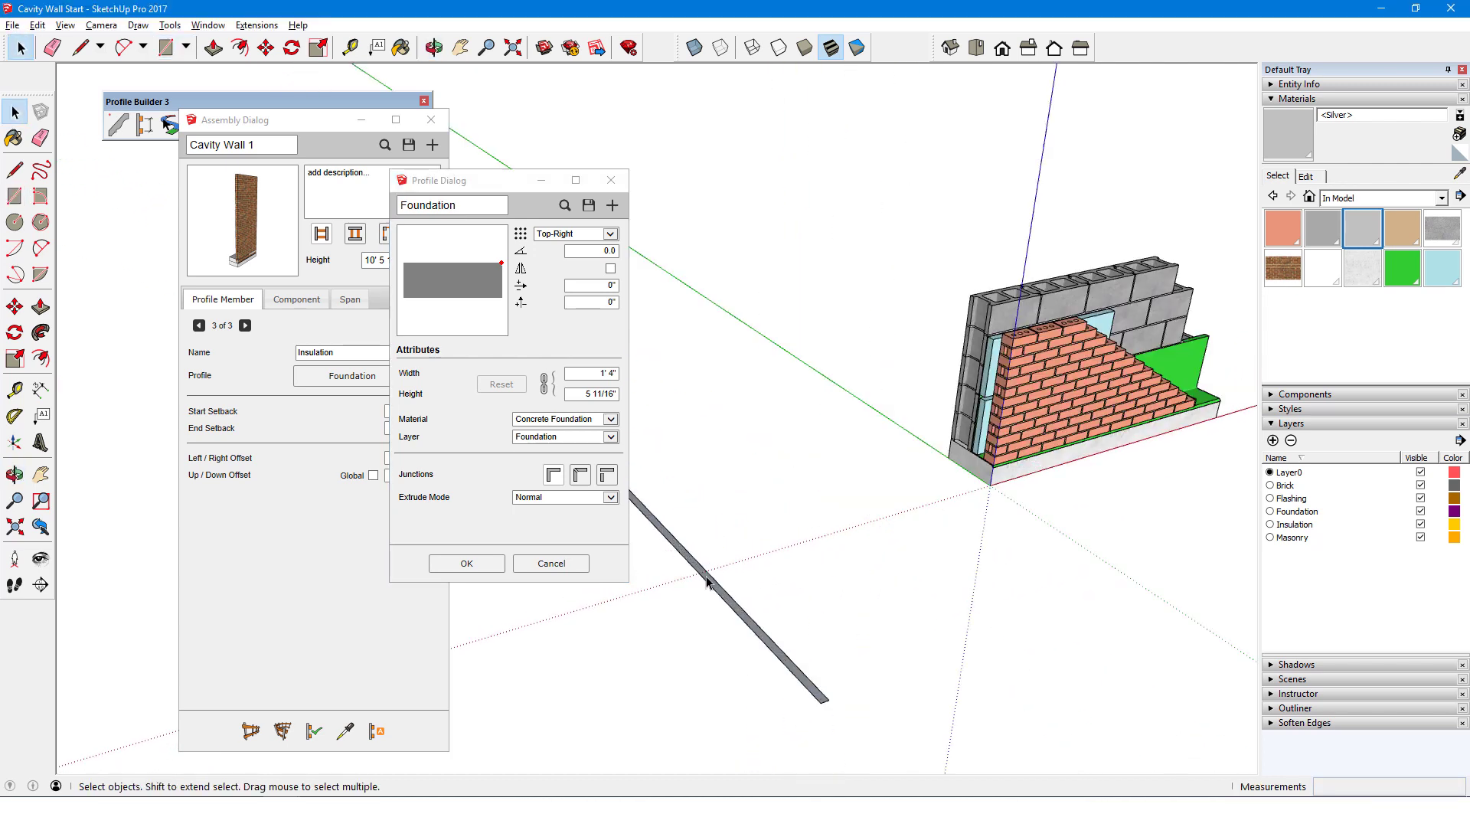
left_click(612, 205)
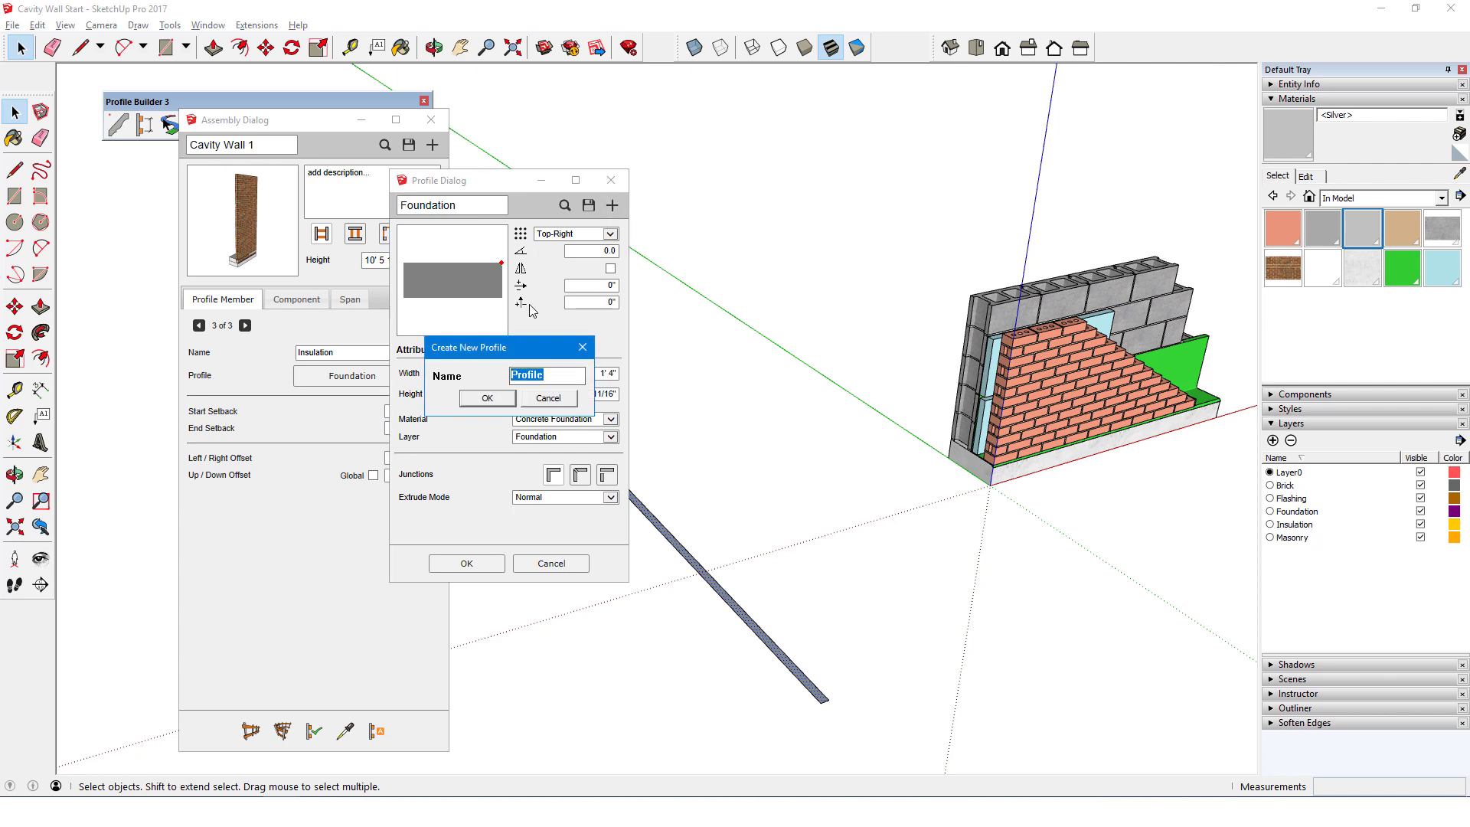
type("Insulation")
left_click(504, 400)
left_click(611, 235)
left_click(586, 272)
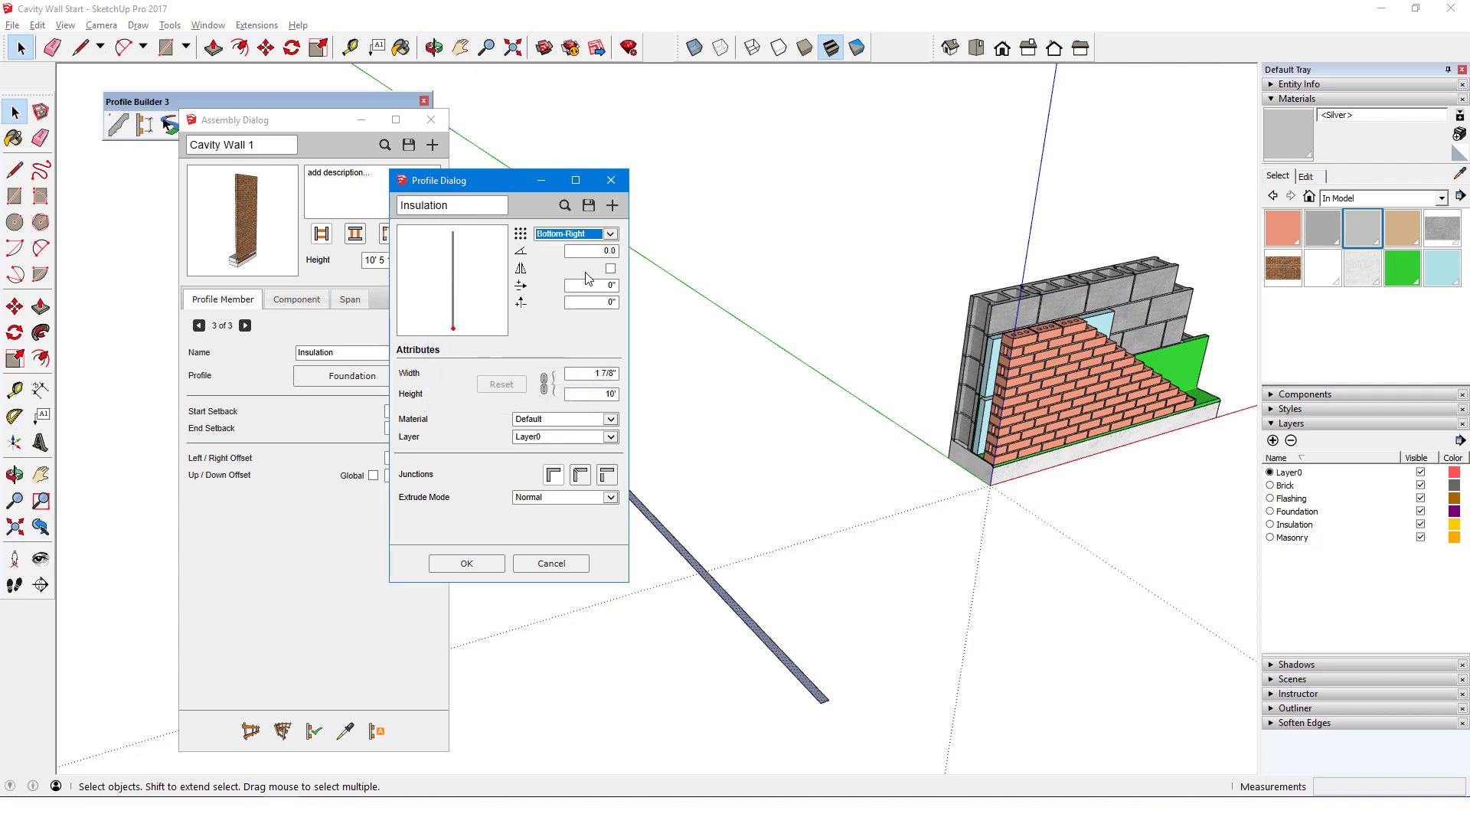
left_click(610, 420)
left_click(567, 503)
left_click(610, 436)
left_click(552, 431)
Step: Accept the Insulation profile and measure the 6" gap from the wall base
left_click(466, 564)
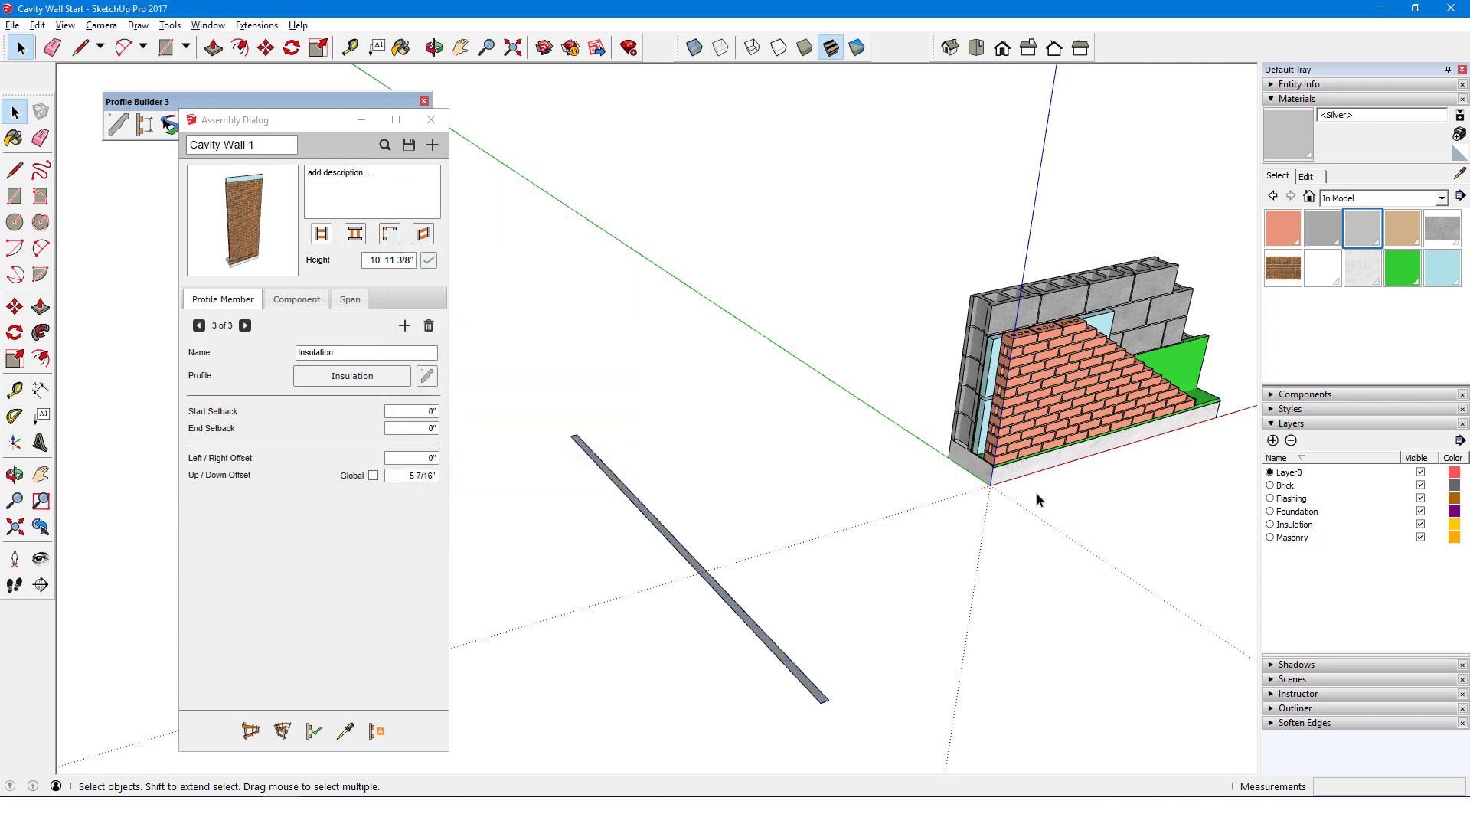
scroll(1030, 460, "up", 5)
scroll(967, 412, "up", 4)
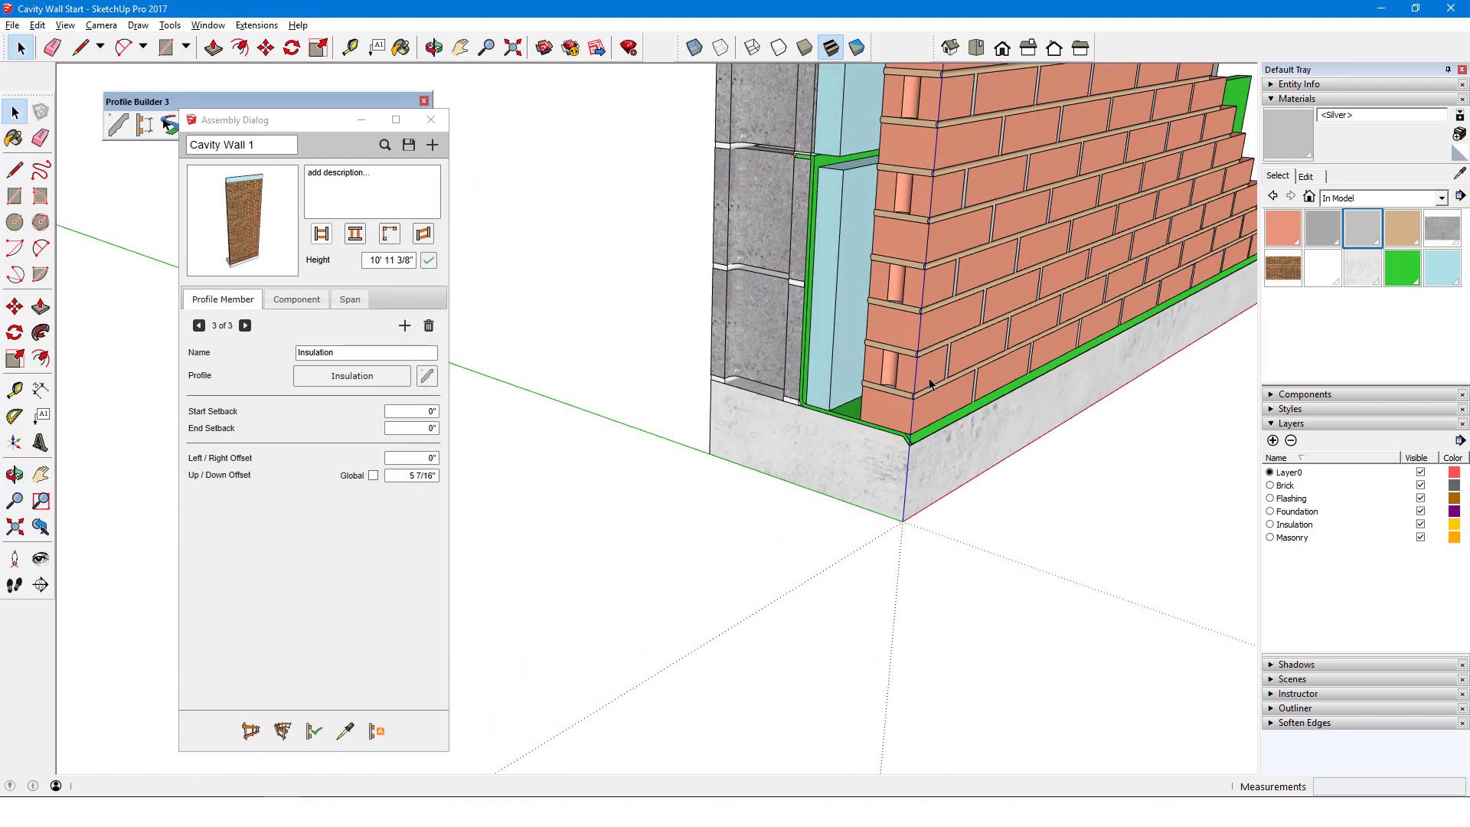
left_click(351, 48)
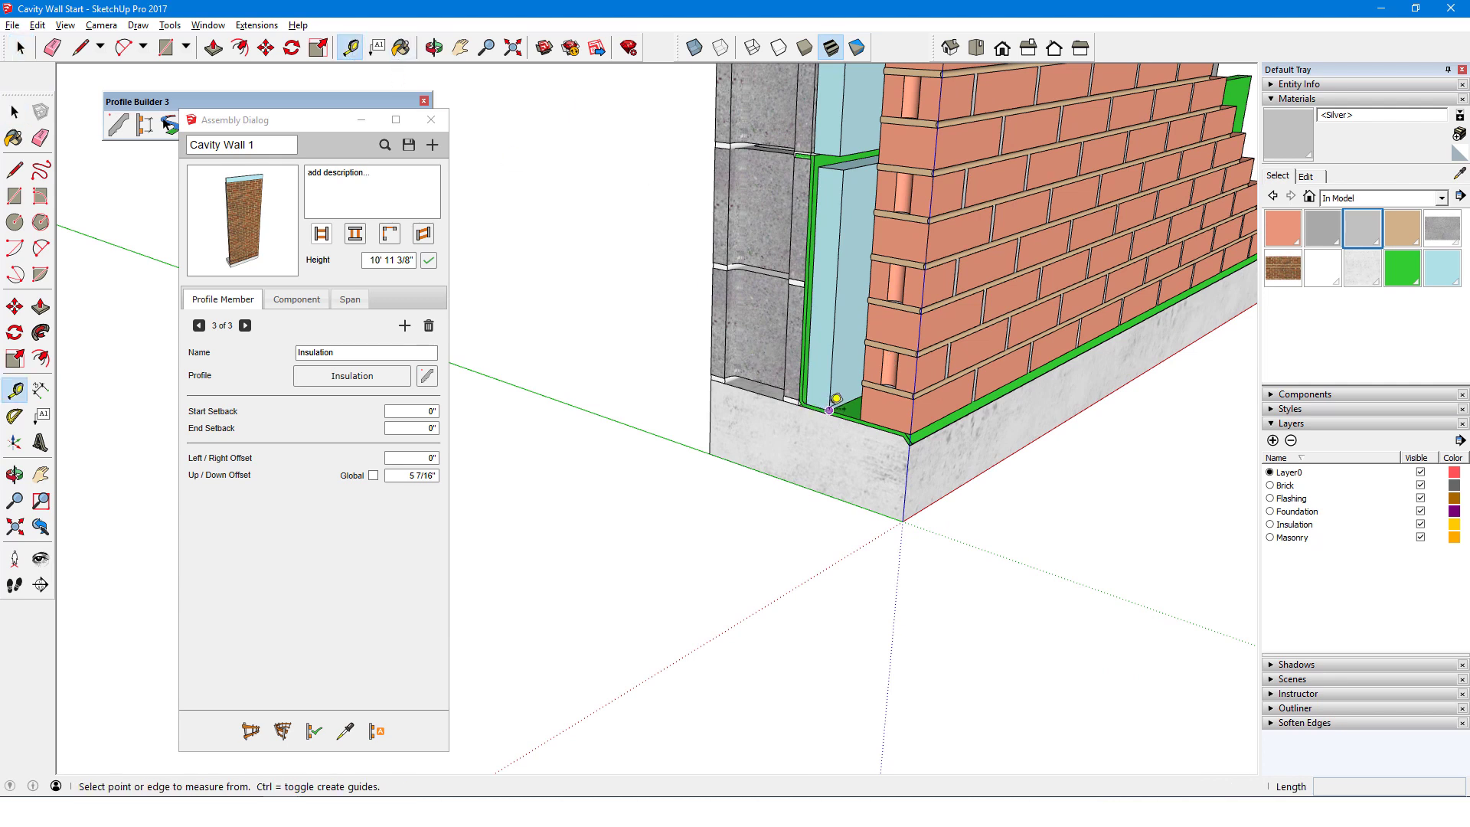
left_click(830, 410)
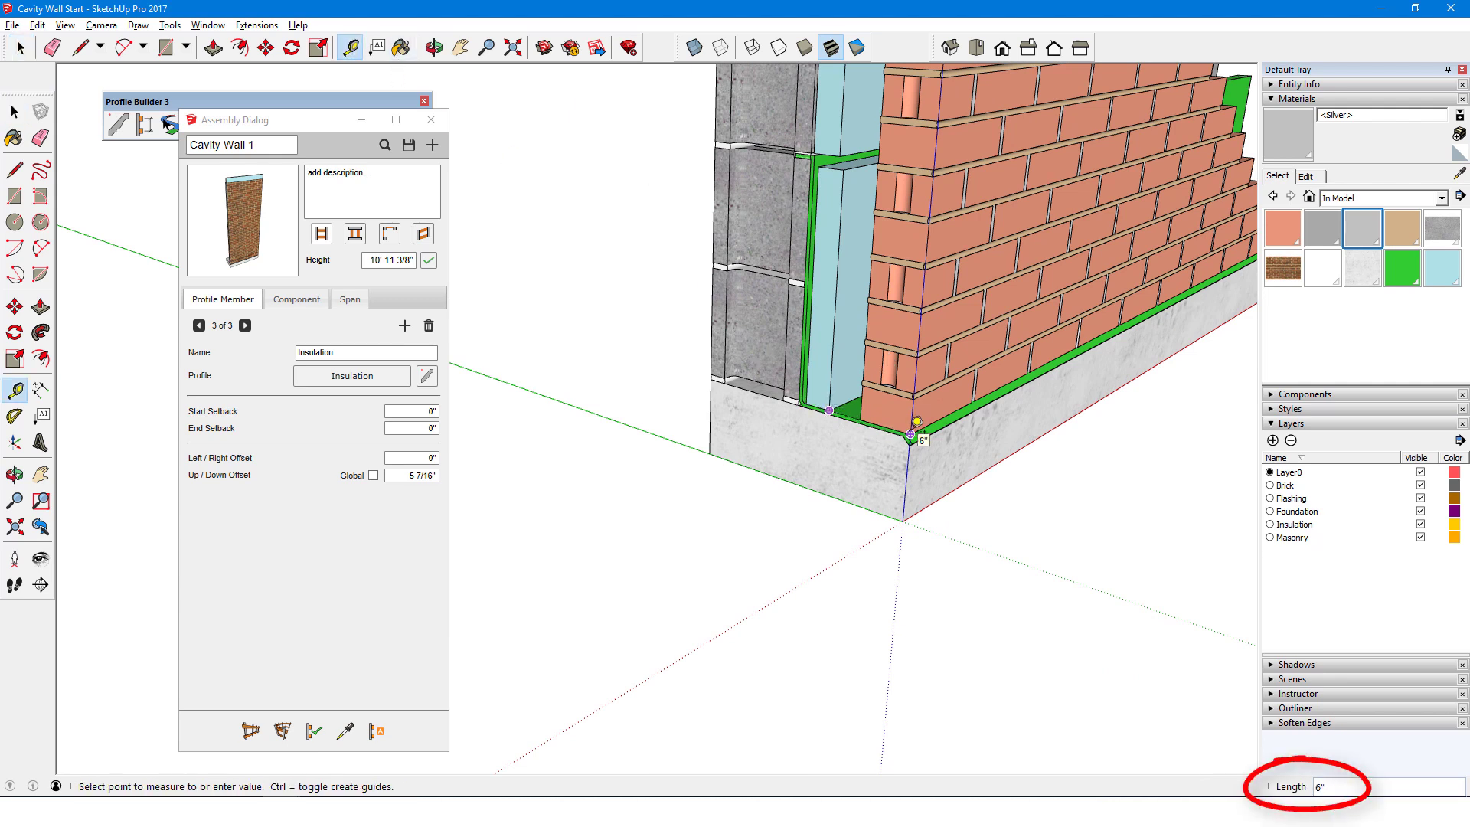
left_click(917, 422)
Step: Set the Insulation member's left/right offset to -6" and up/down offset to 0"
left_click(429, 457)
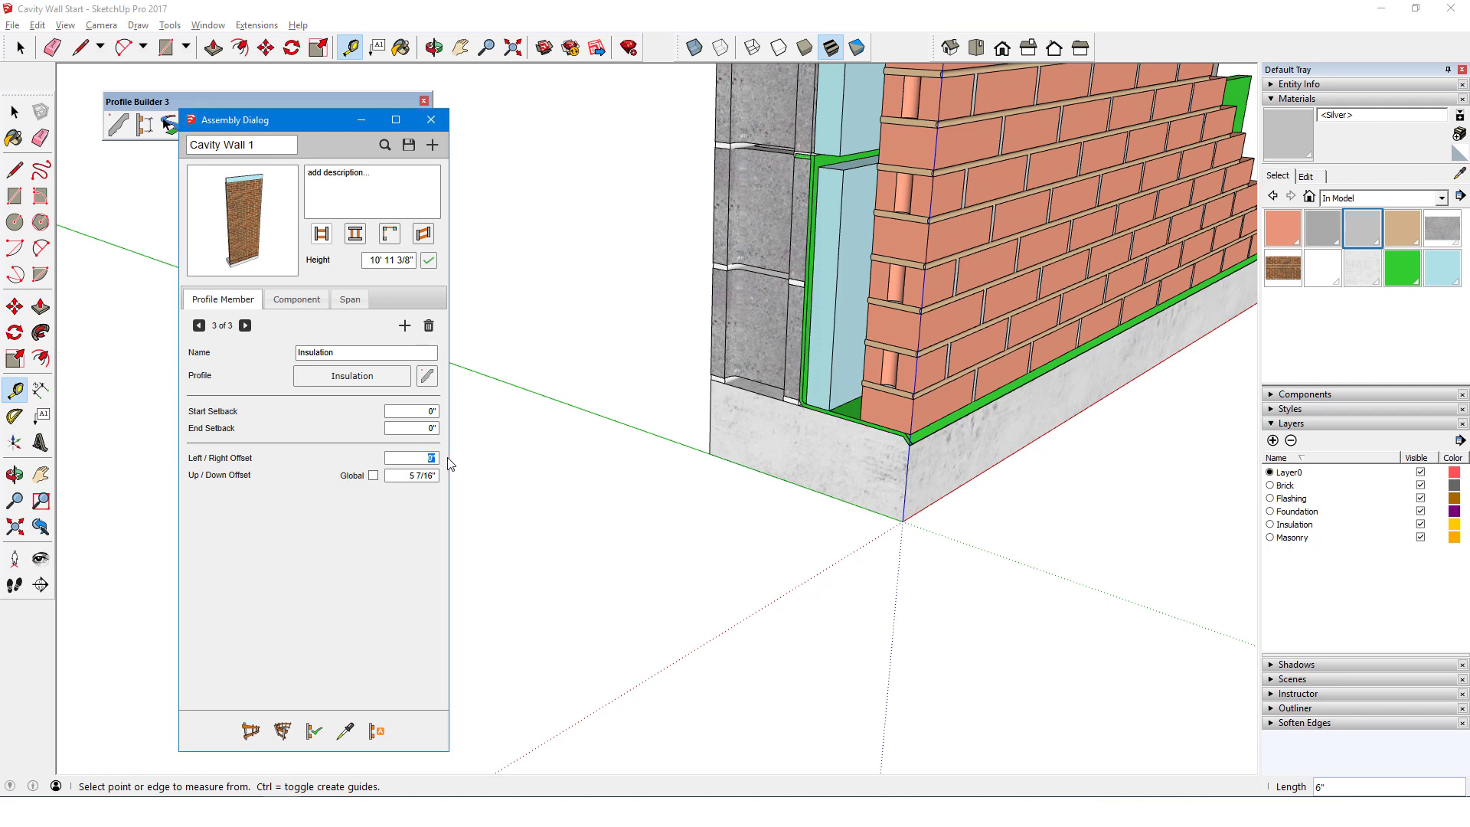
type("-6")
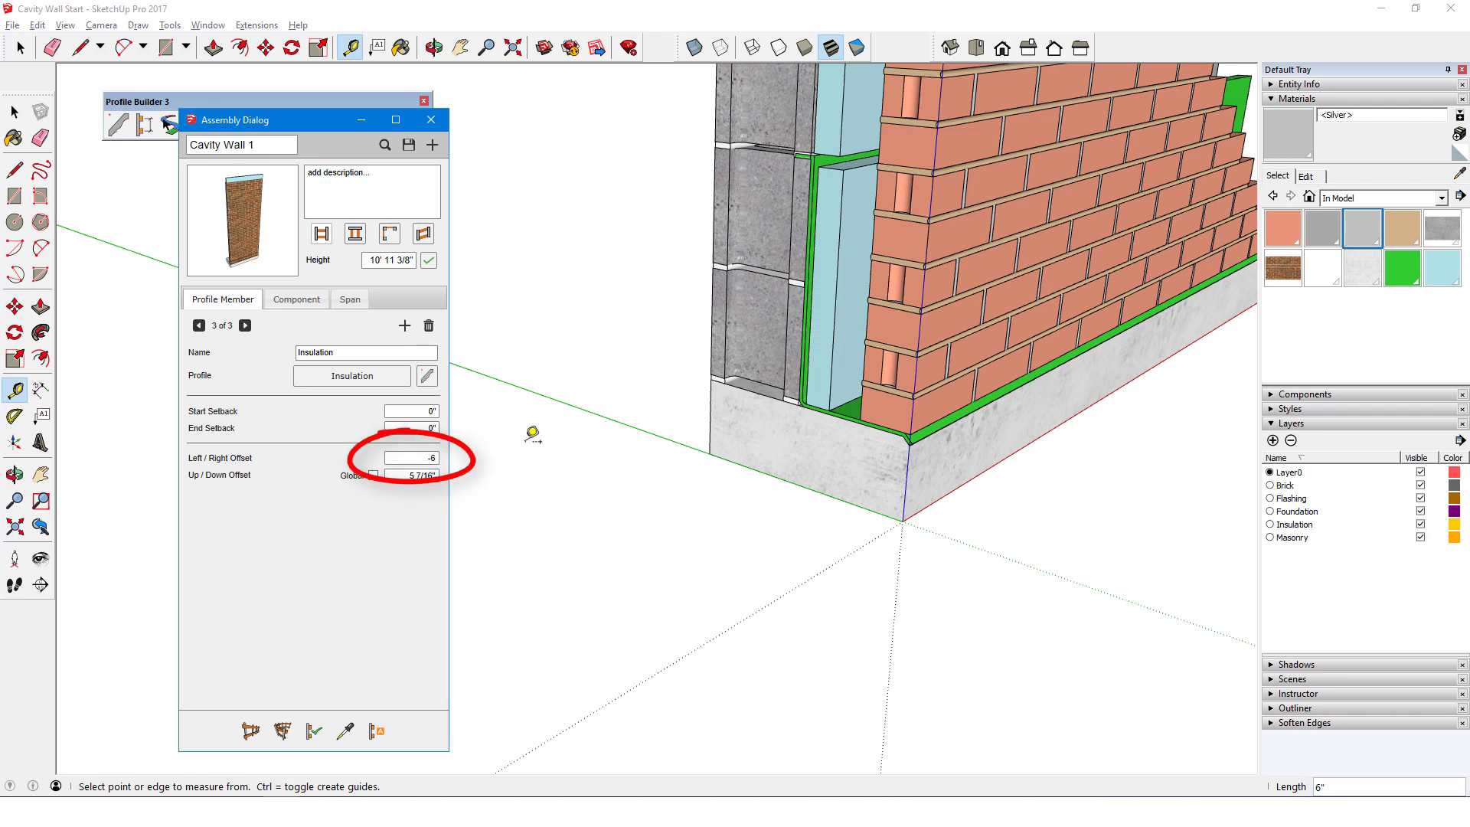
key("Tab")
type("0")
key("Tab")
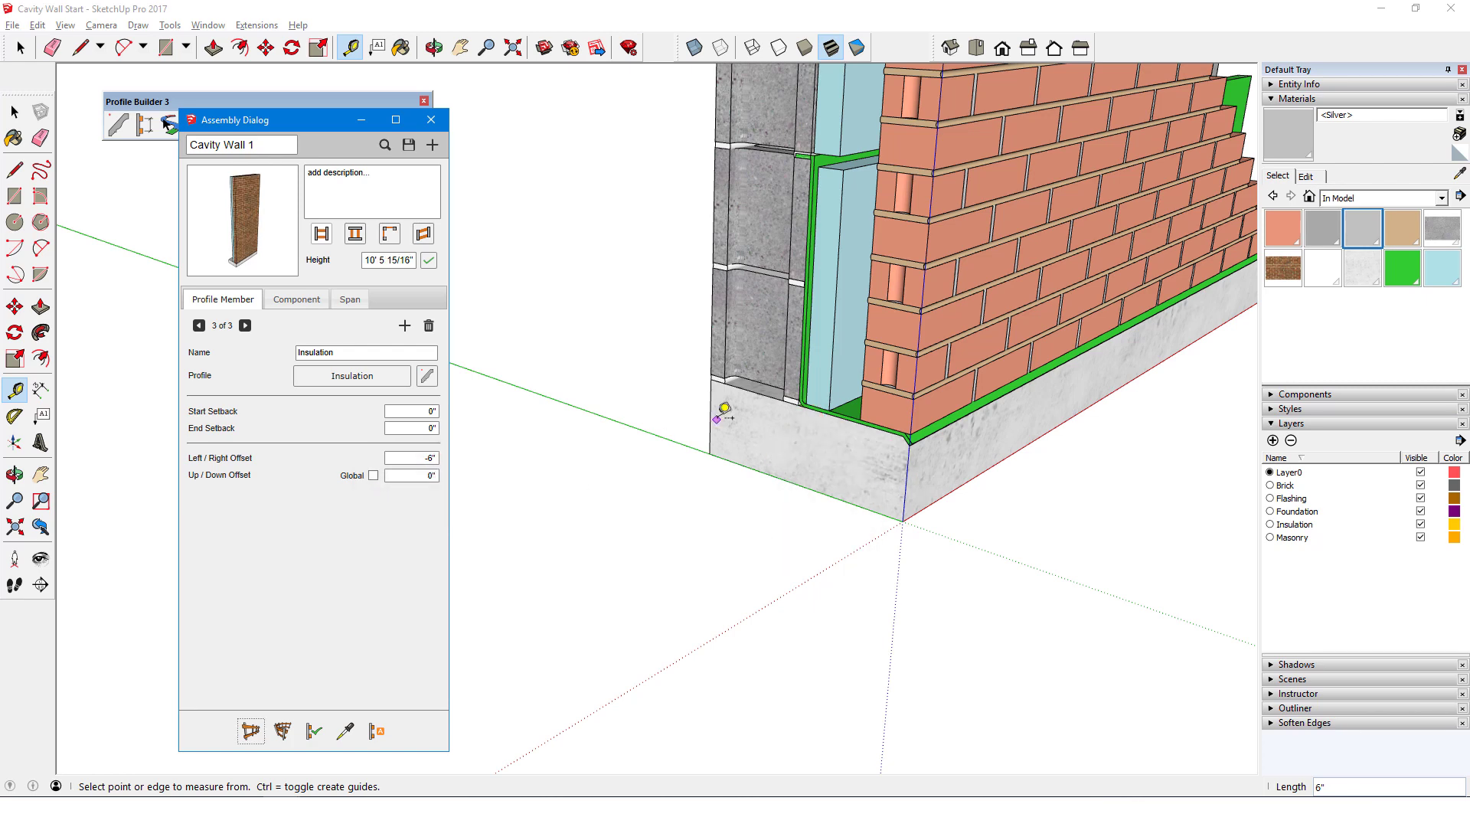
Step: Delete the test line and draw a trial wall showing brick backed by insulation
scroll(512, 511, "down", 6)
key("space")
left_click_drag(731, 559, 503, 439)
key("Delete")
left_click(251, 732)
left_click(726, 576)
double_click(1036, 462)
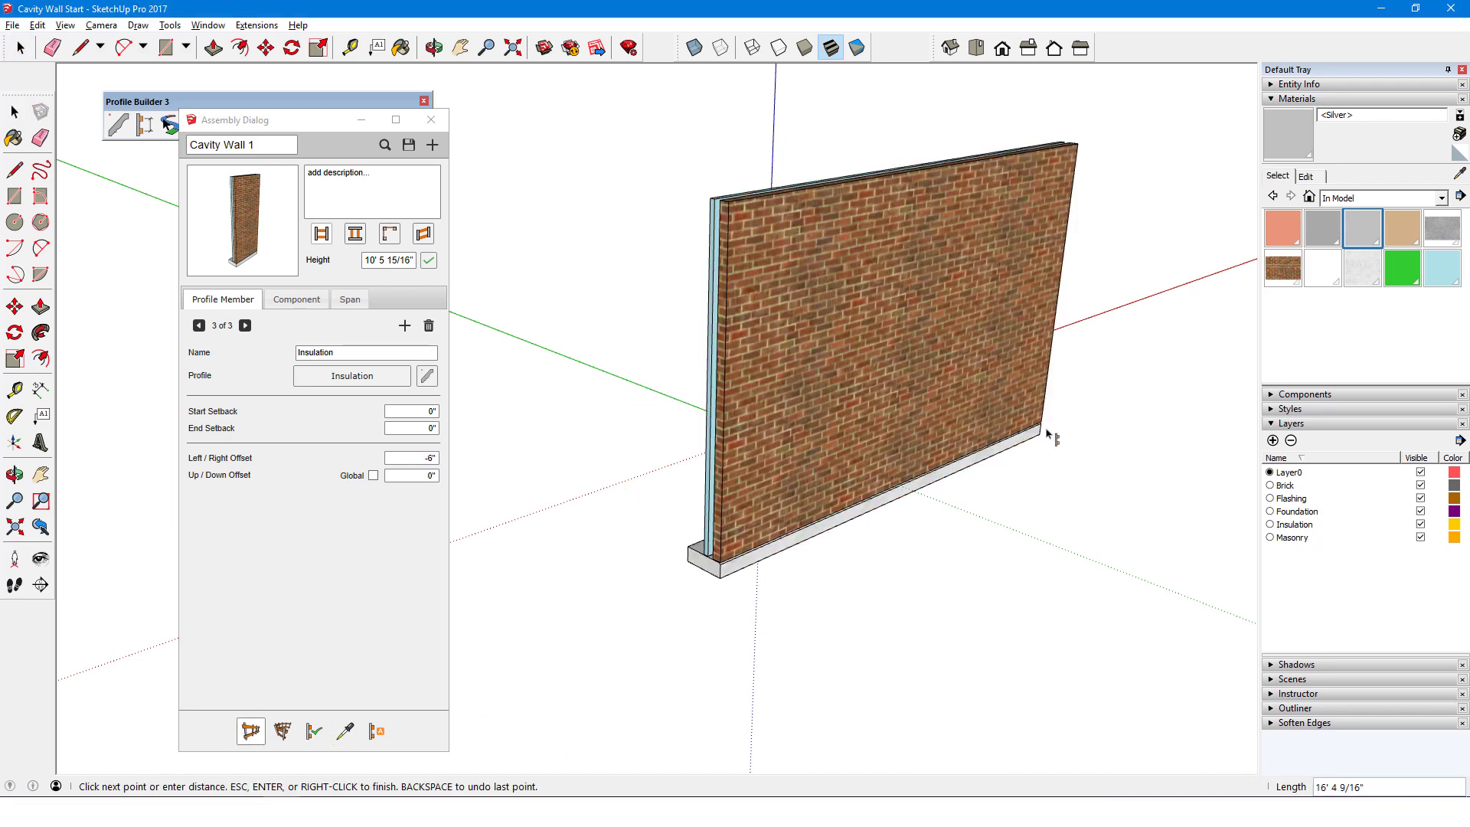
scroll(886, 581, "up", 5)
middle_click_drag(840, 696, 900, 649)
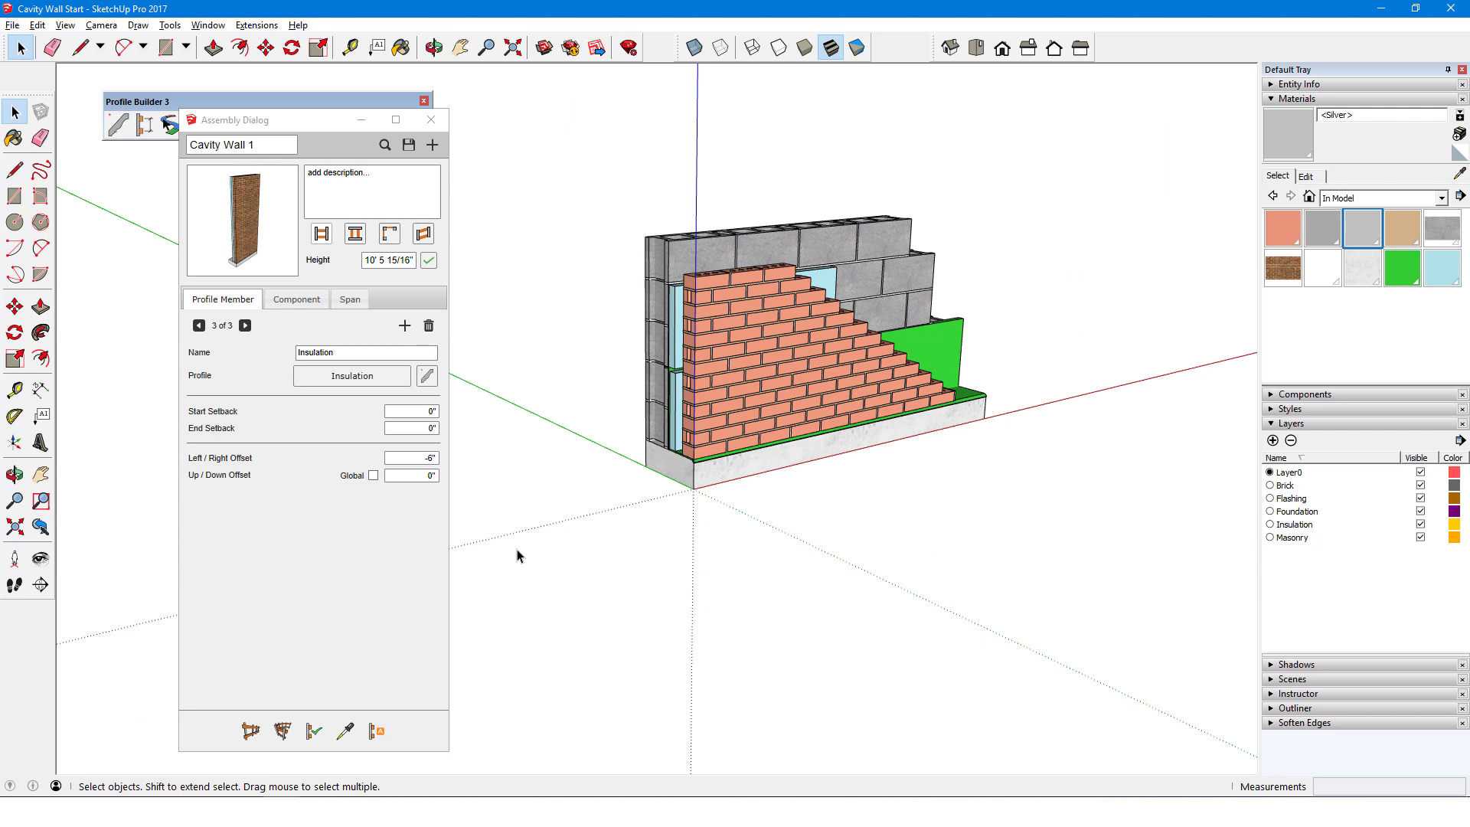
Step: Add a fourth member named Masonry and rename its profile Masonry
left_click(404, 325)
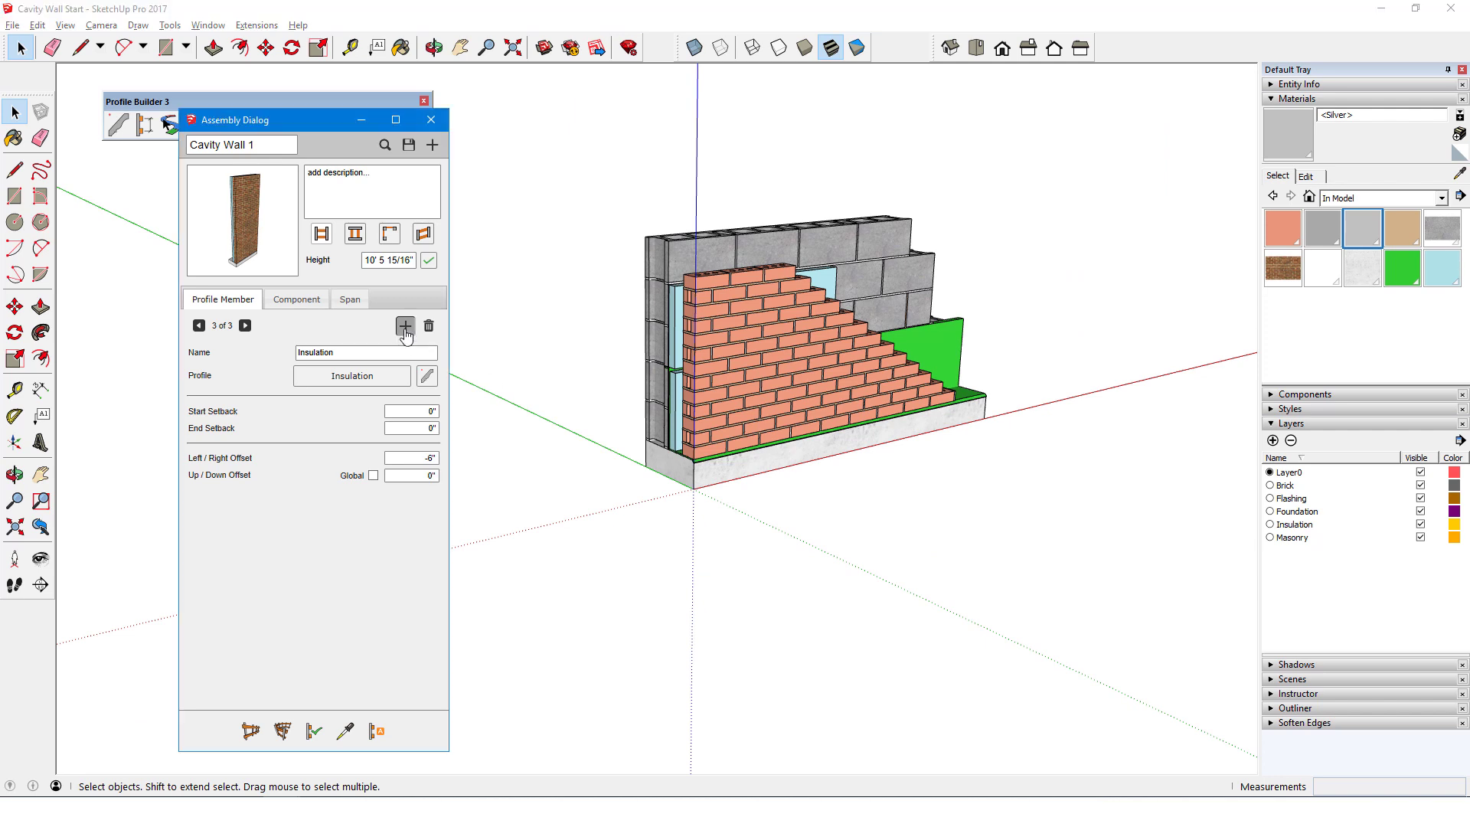
double_click(321, 352)
type("Masonry")
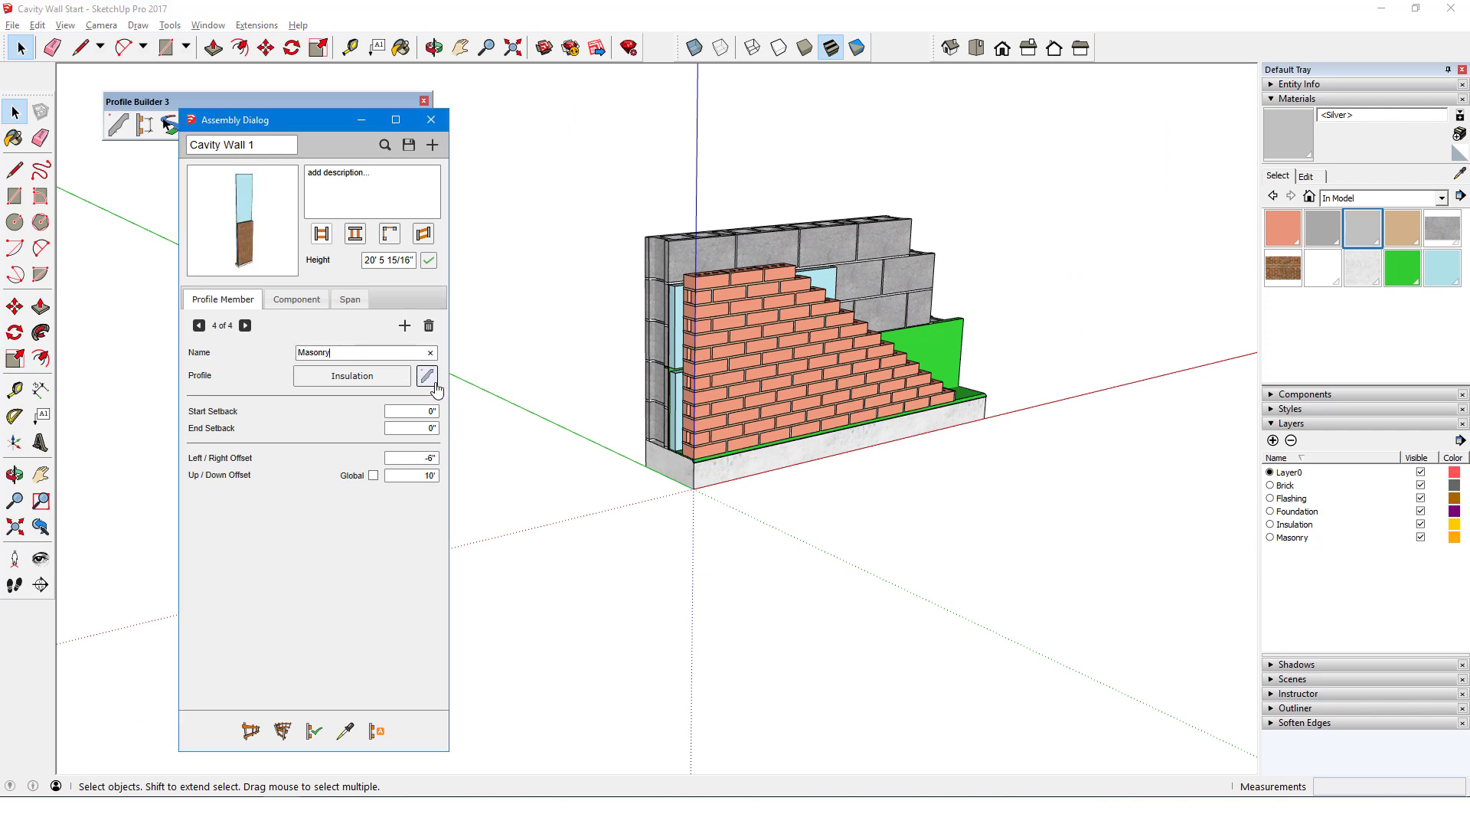
left_click(426, 375)
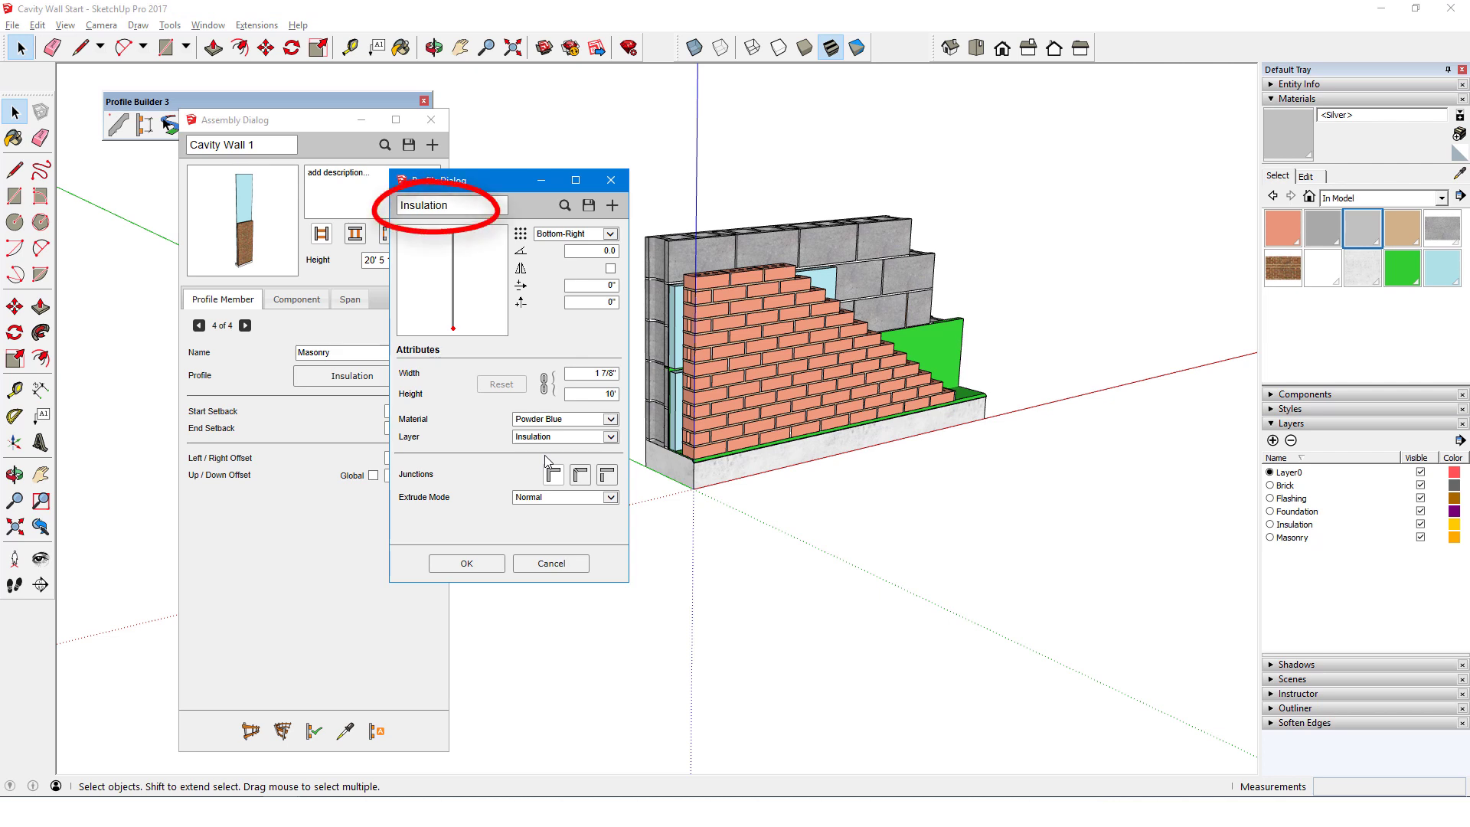
double_click(425, 205)
type("Masonry")
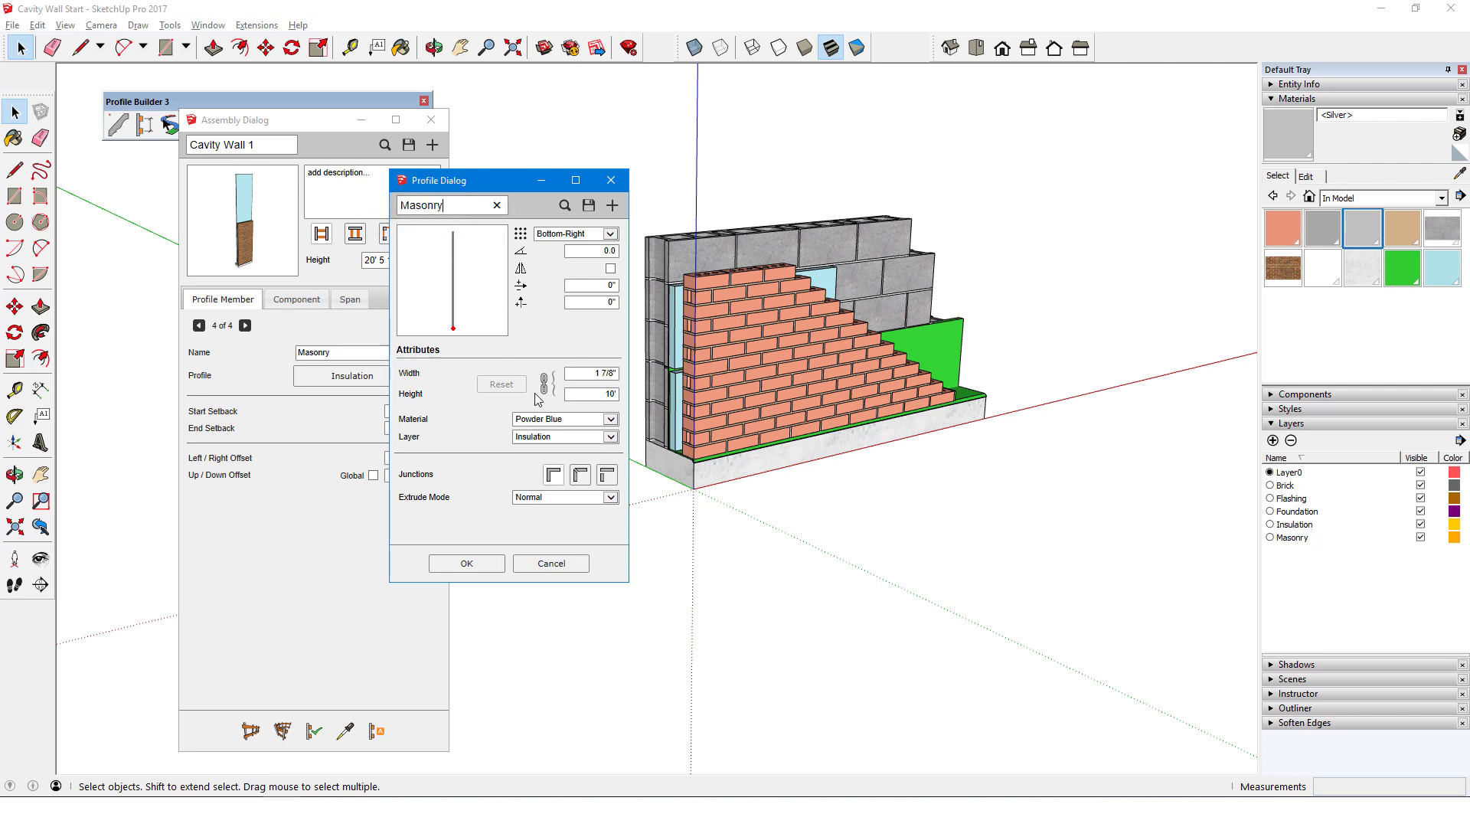
Step: Give the Masonry profile a 7 5/8" width on the Masonry layer and confirm it
left_click(545, 383)
left_click(589, 374)
type("7 5")
key("Tab")
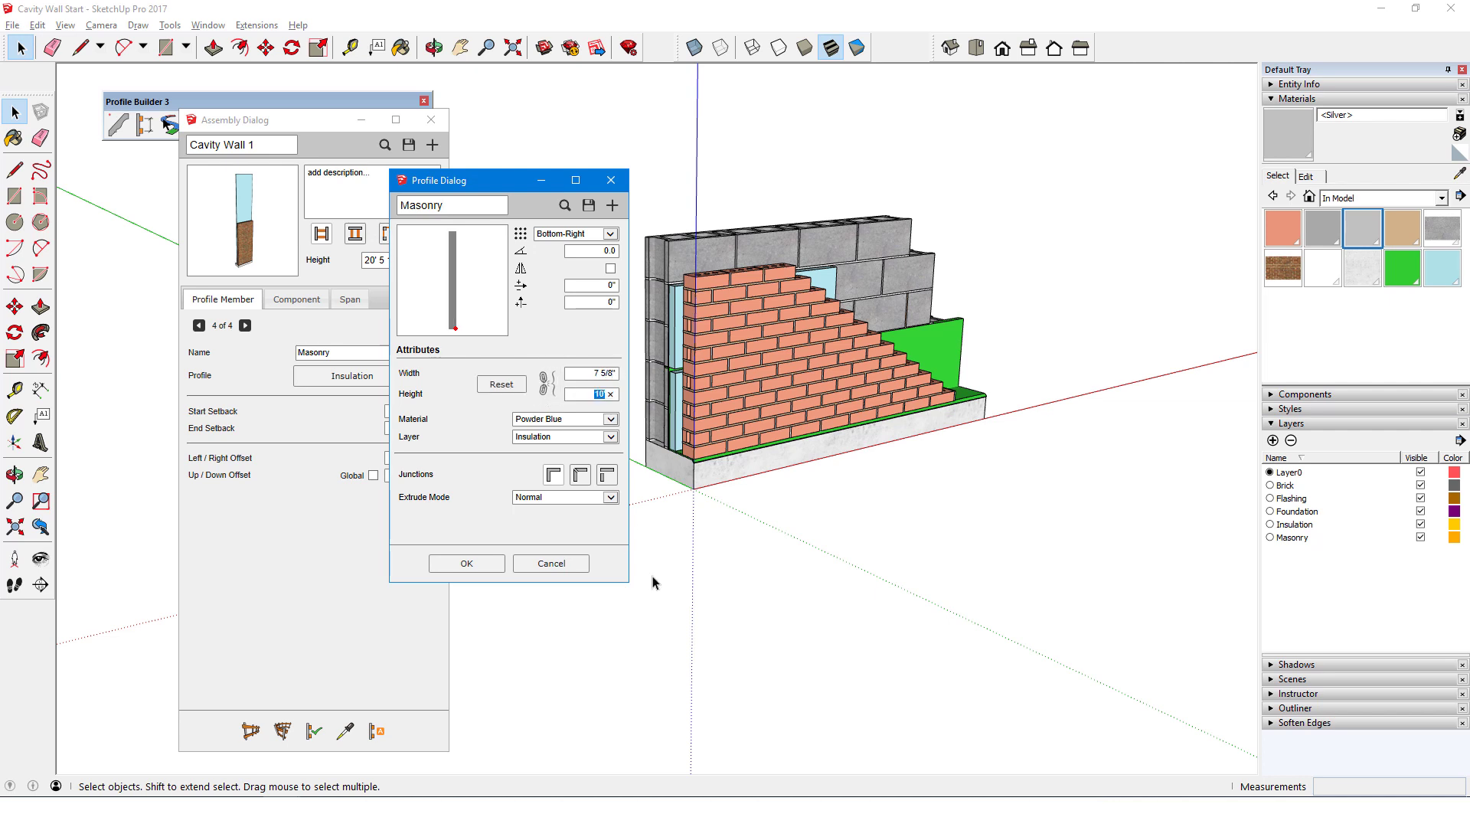
left_click(610, 420)
left_click(612, 438)
left_click(613, 455)
left_click(466, 562)
Step: Measure the 8 3/8" gap and set Masonry's offsets to -8 3/8" side and 0" vertical
scroll(700, 471, "up", 3)
scroll(699, 471, "up", 3)
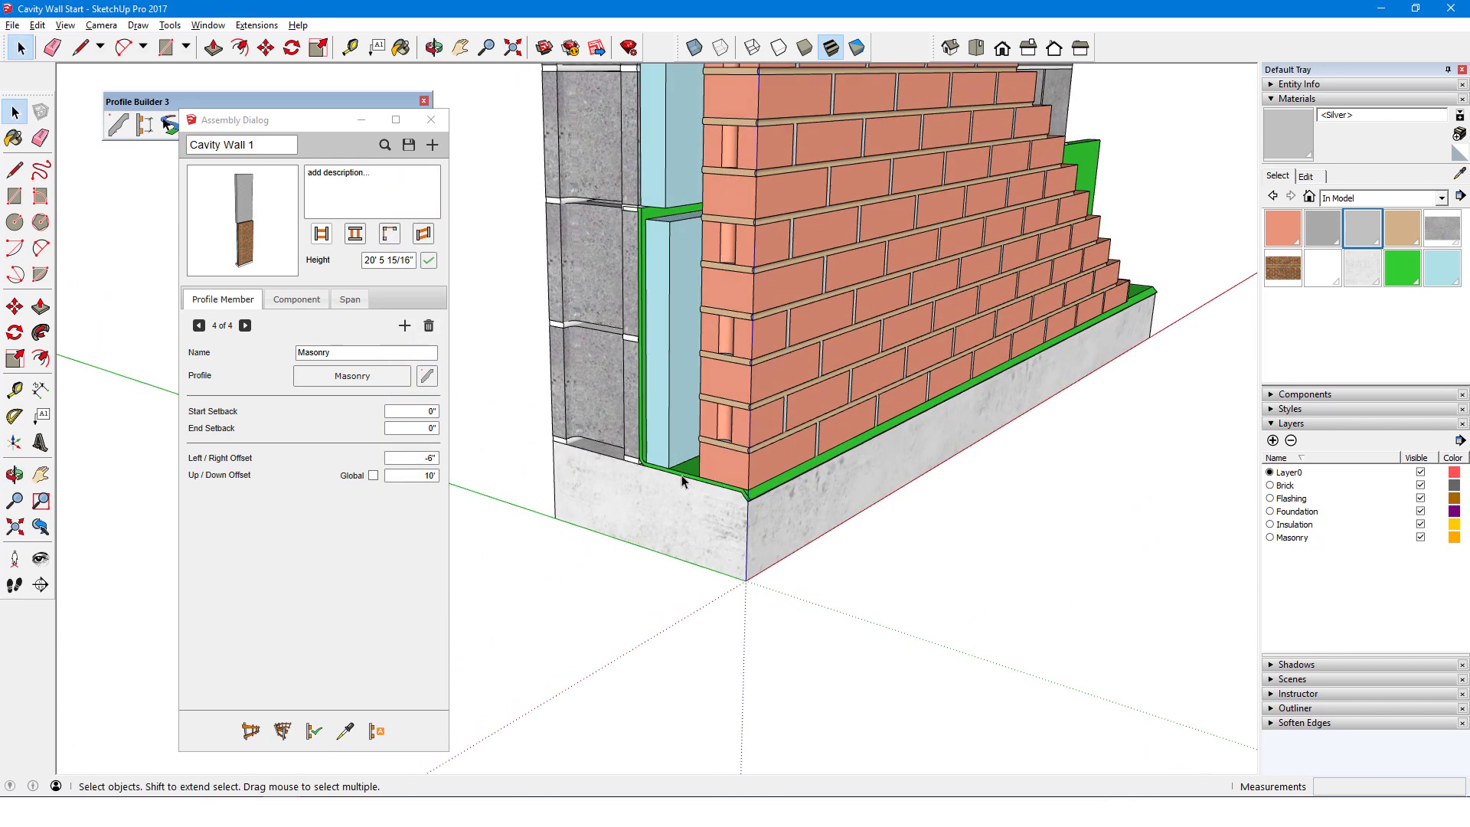
left_click(350, 47)
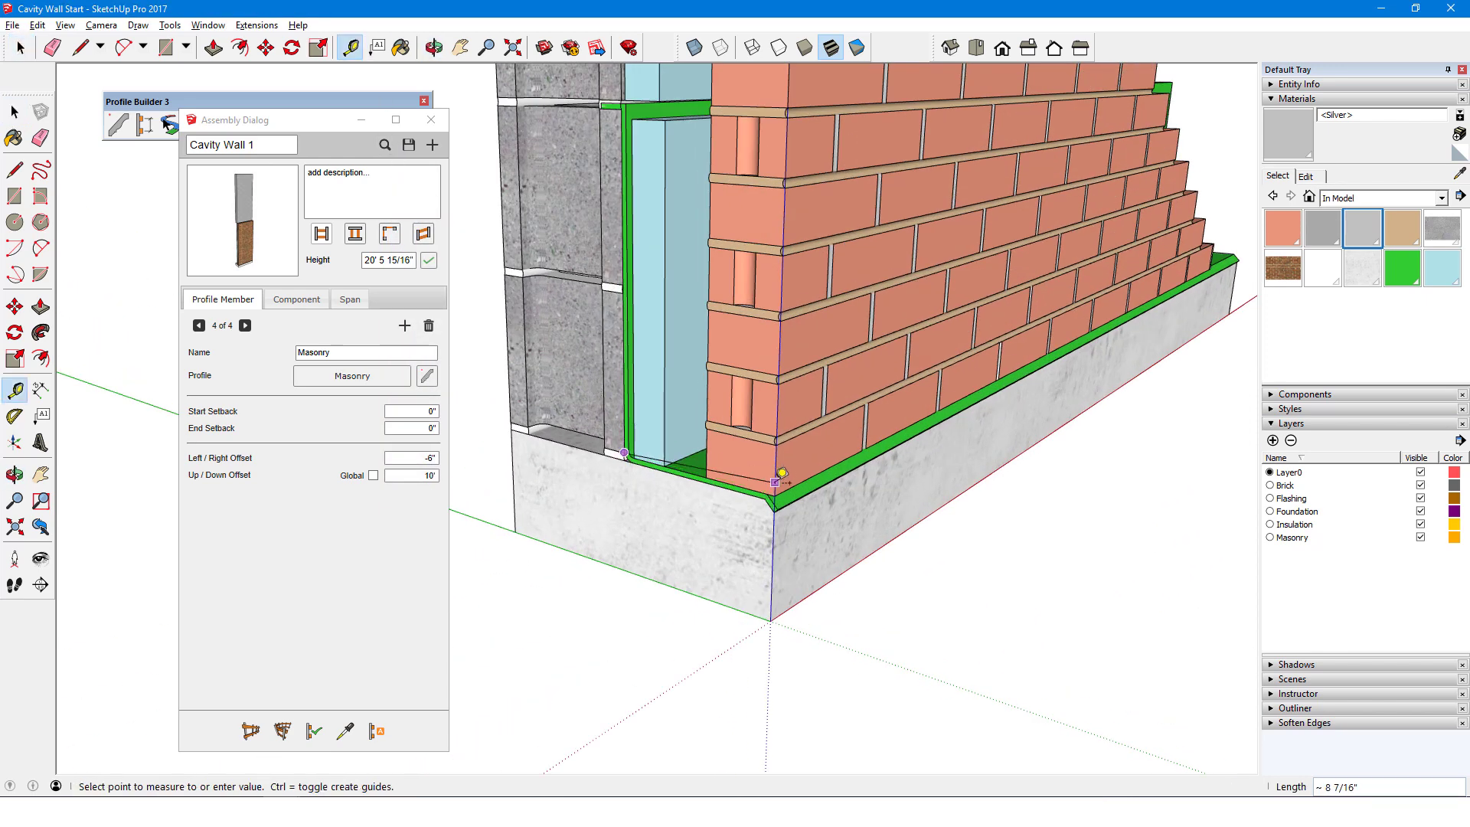
left_click(797, 492)
left_click(415, 459)
key("BackSpace")
key("BackSpace")
key("BackSpace")
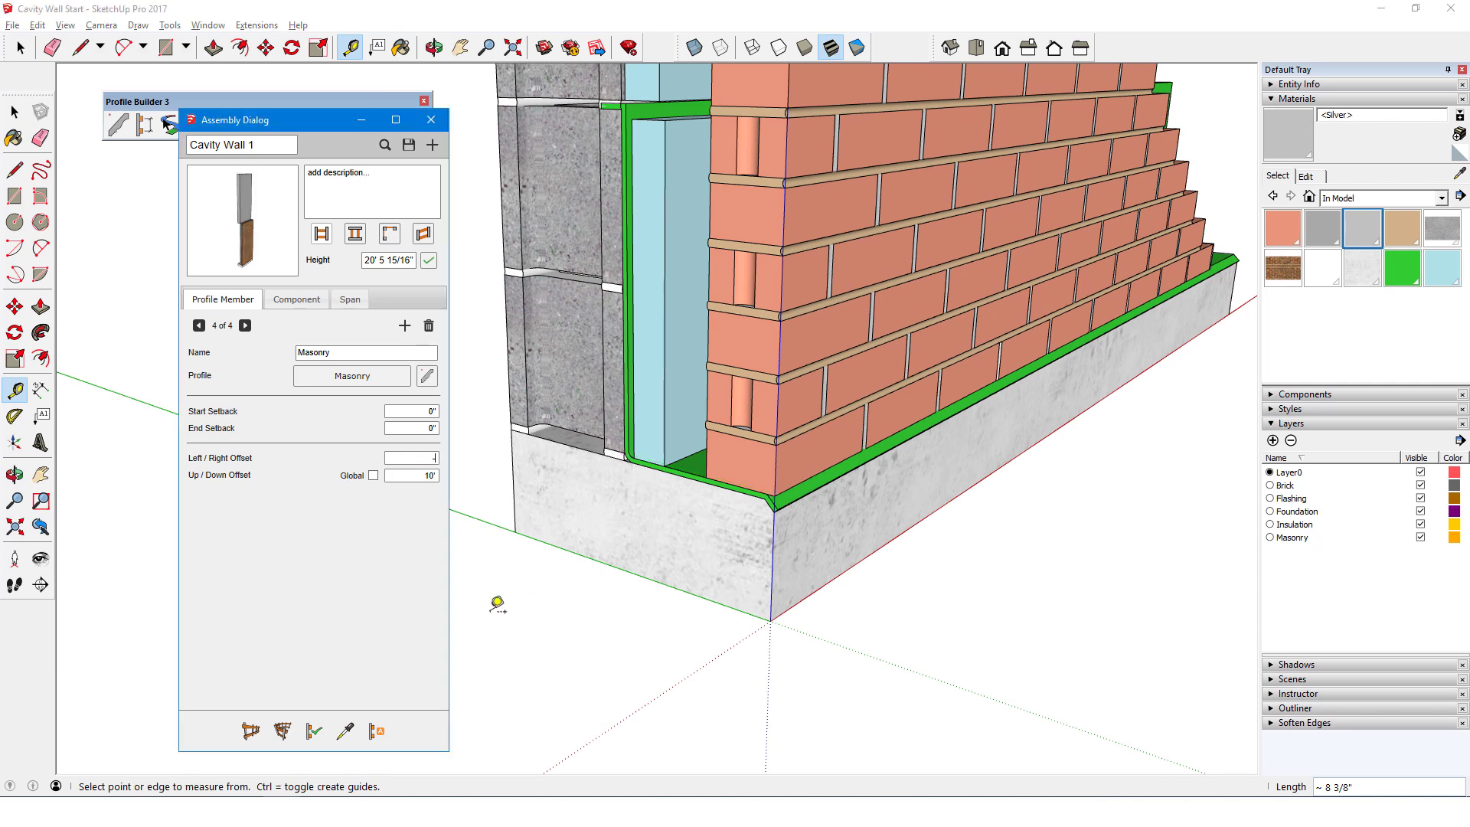
type("-8 3/8")
left_click(430, 475)
double_click(430, 475)
key("Return")
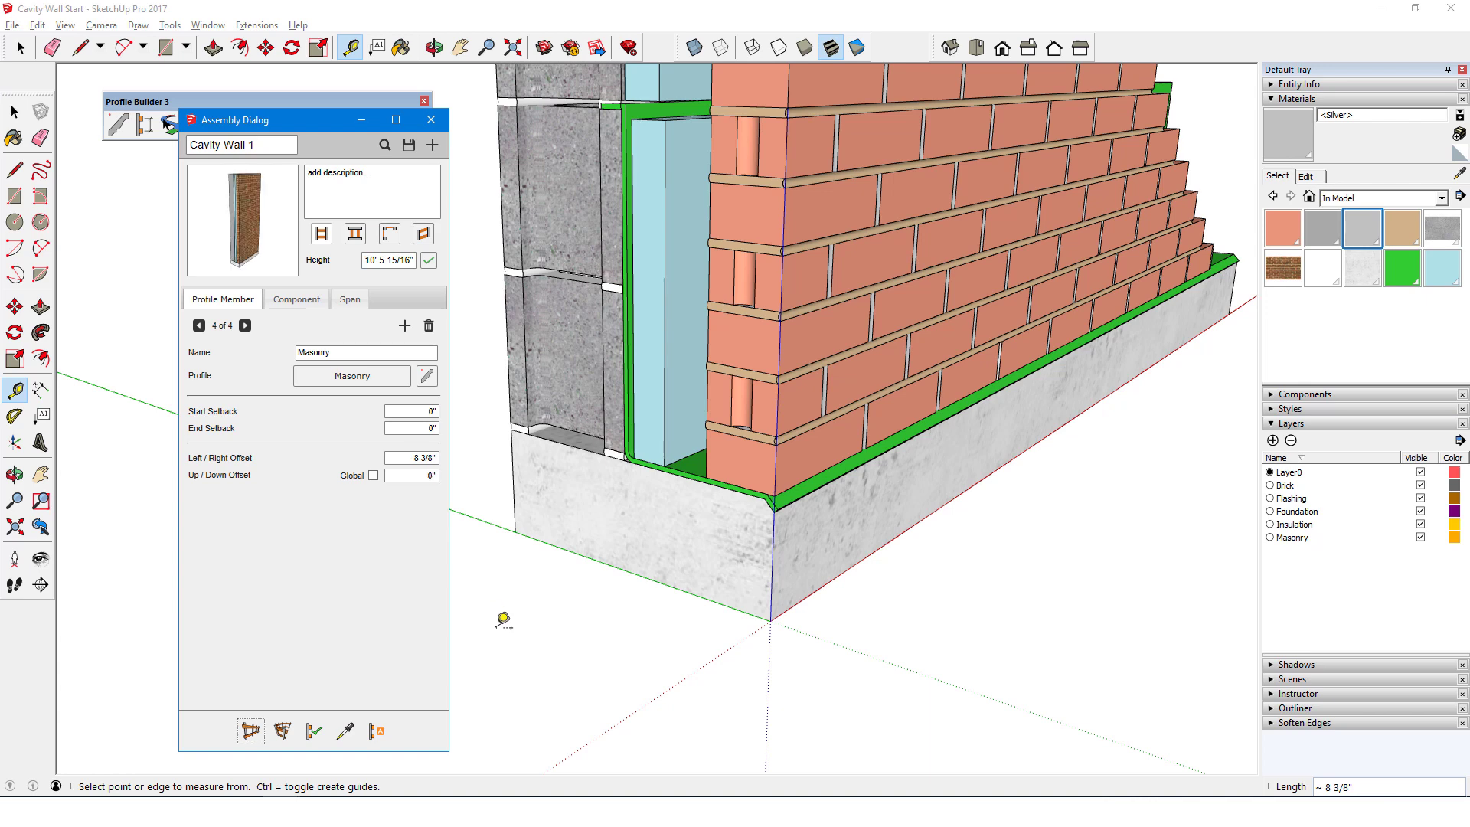
Step: Pick up the Flashing profile from the green flashing and extrude a sample flashing path
key("space")
middle_click_drag(503, 619, 595, 647)
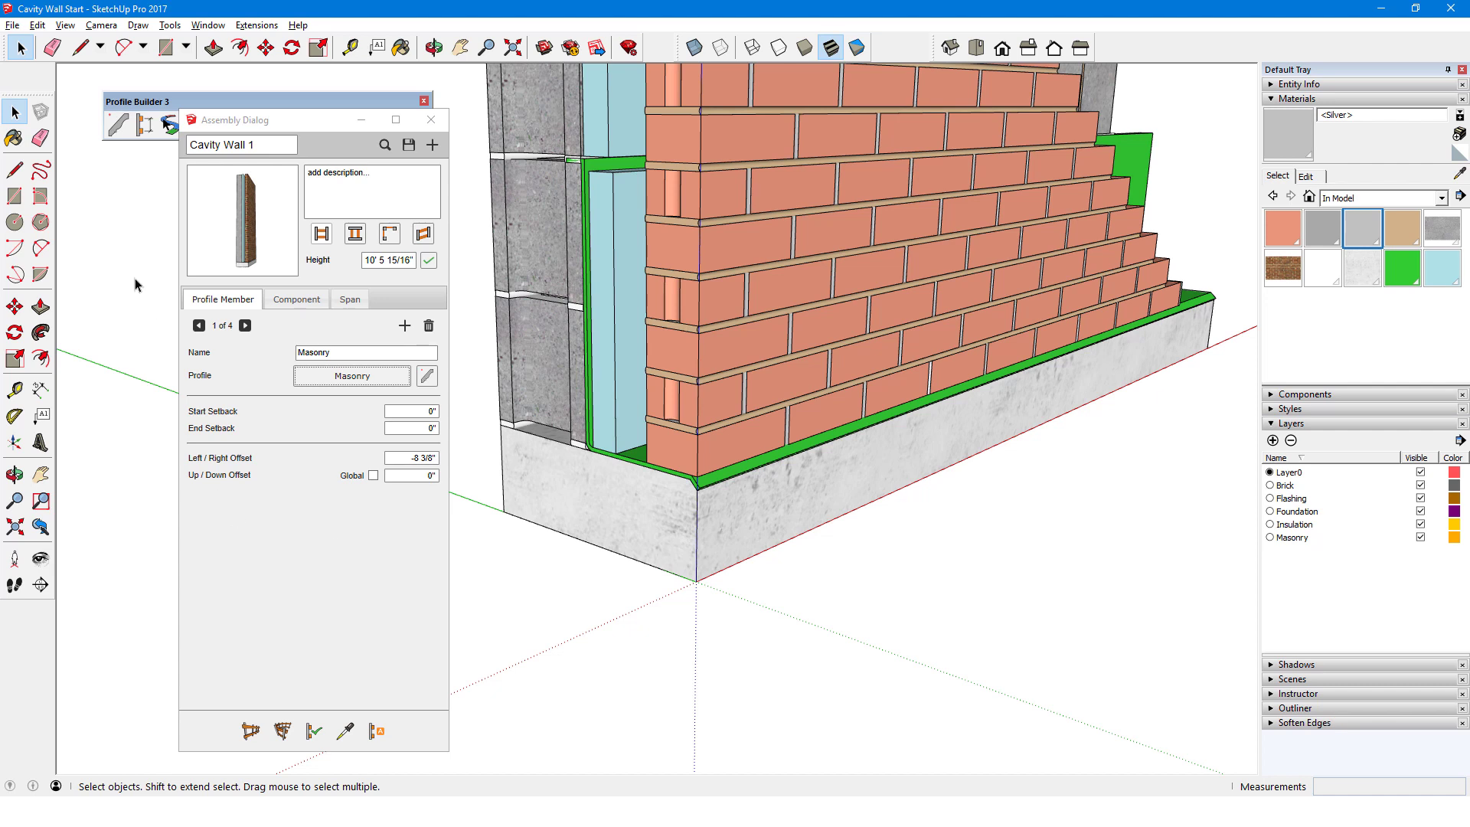
left_click(118, 124)
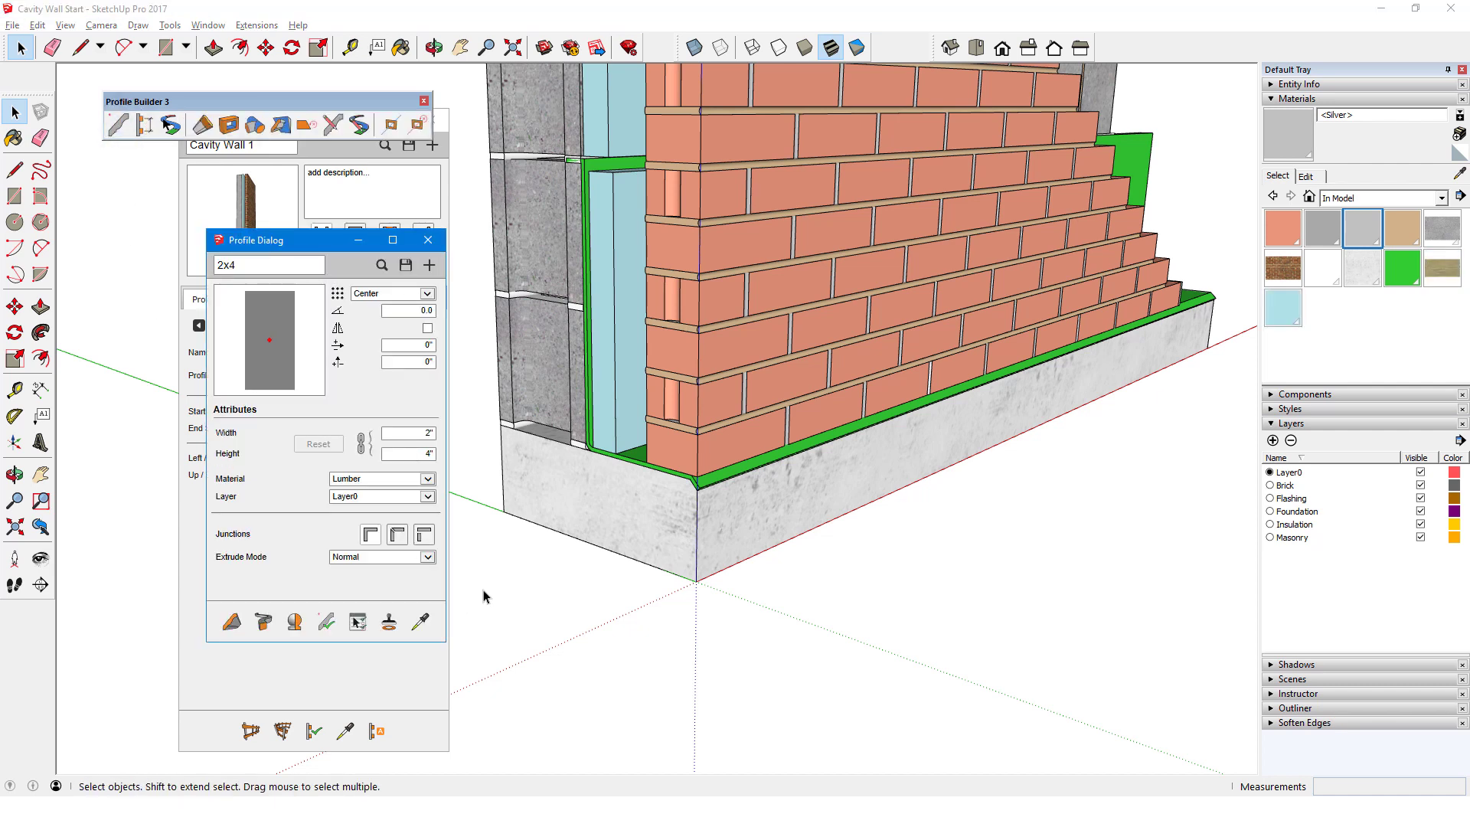
left_click(420, 621)
left_click(647, 462)
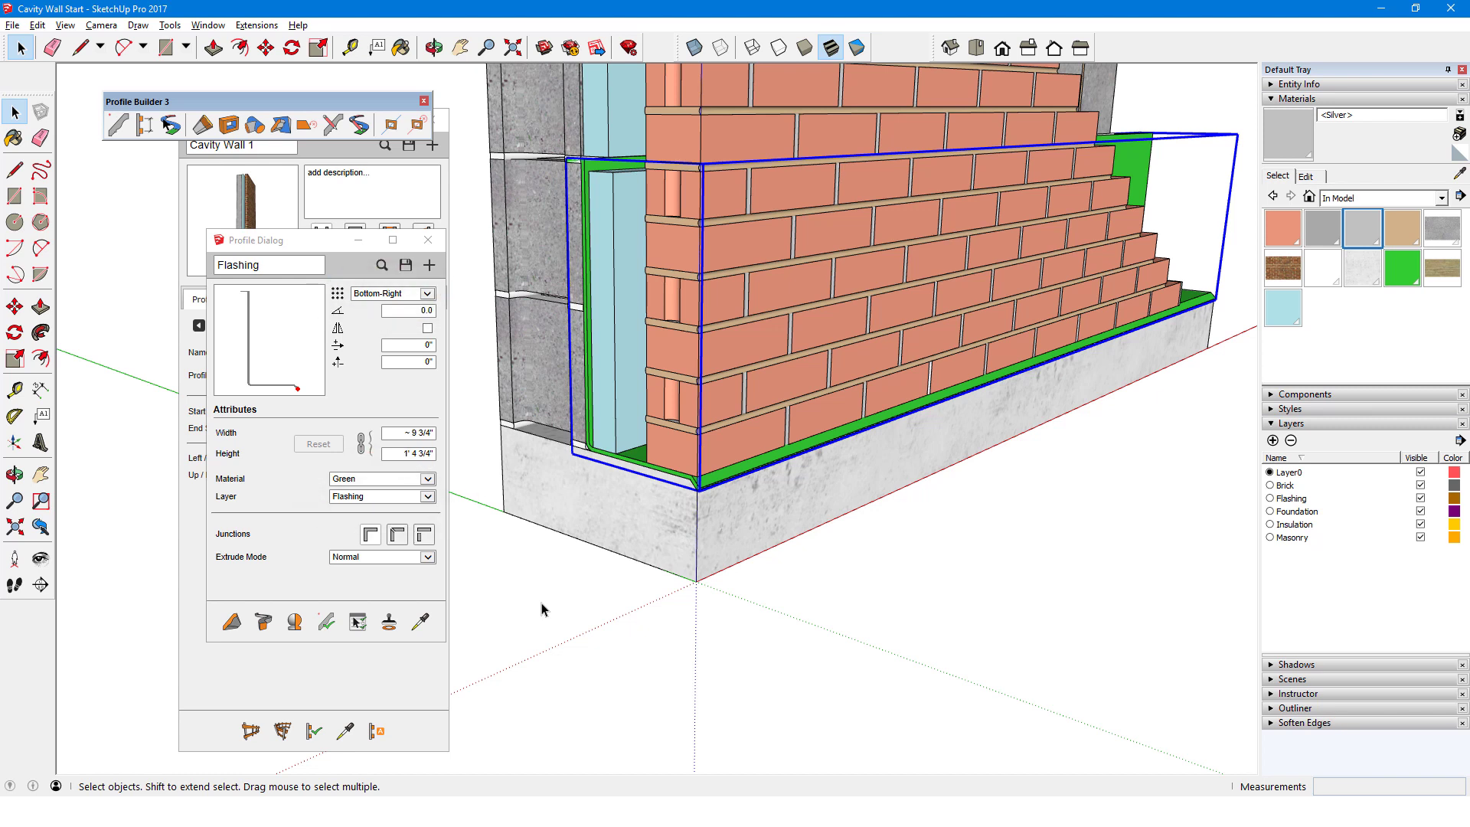
left_click(232, 622)
double_click(952, 505)
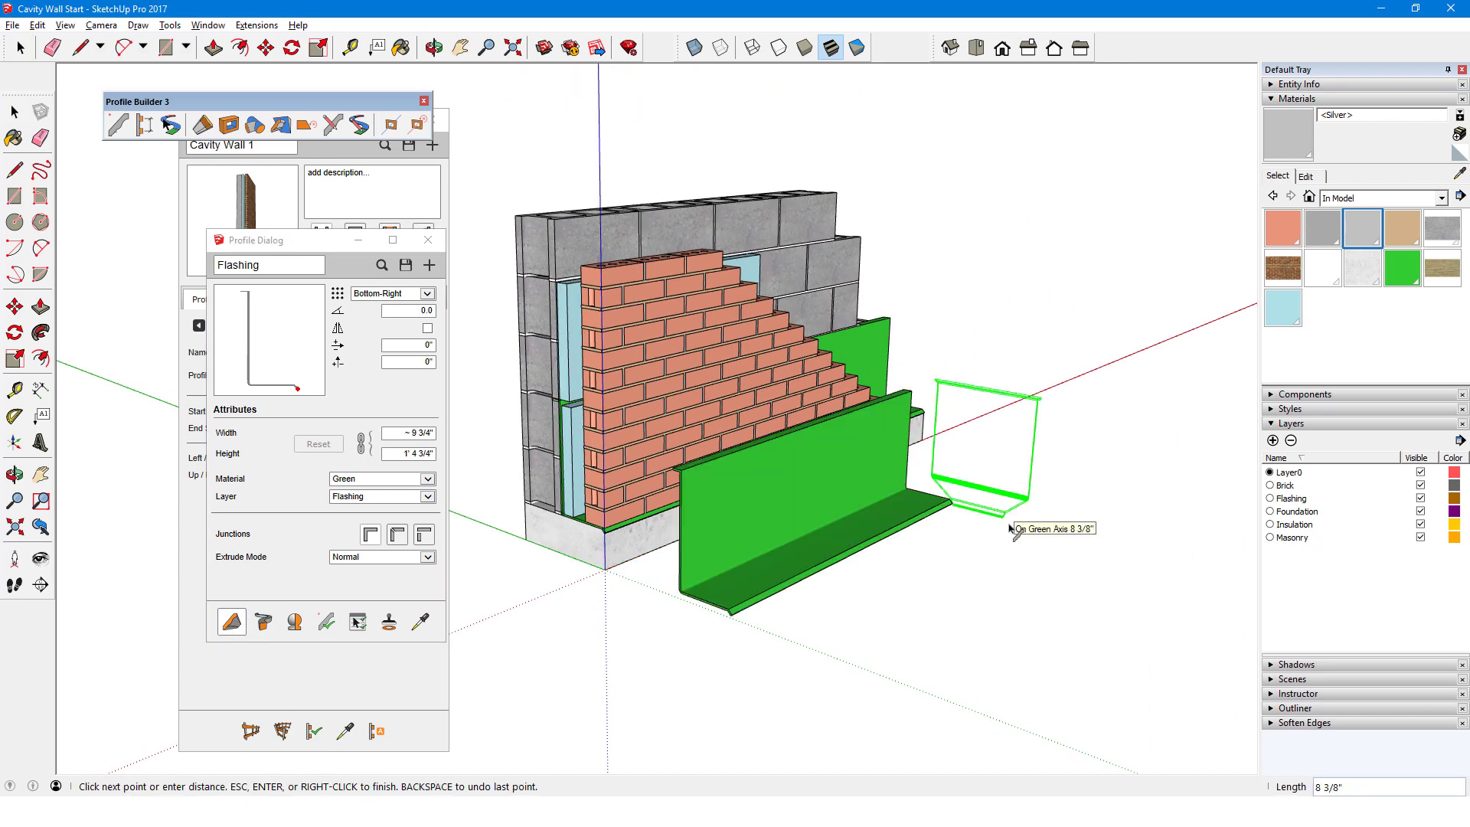
Step: Close the profile window and add a fifth Cavity Wall 1 member named Flashing
left_click(428, 240)
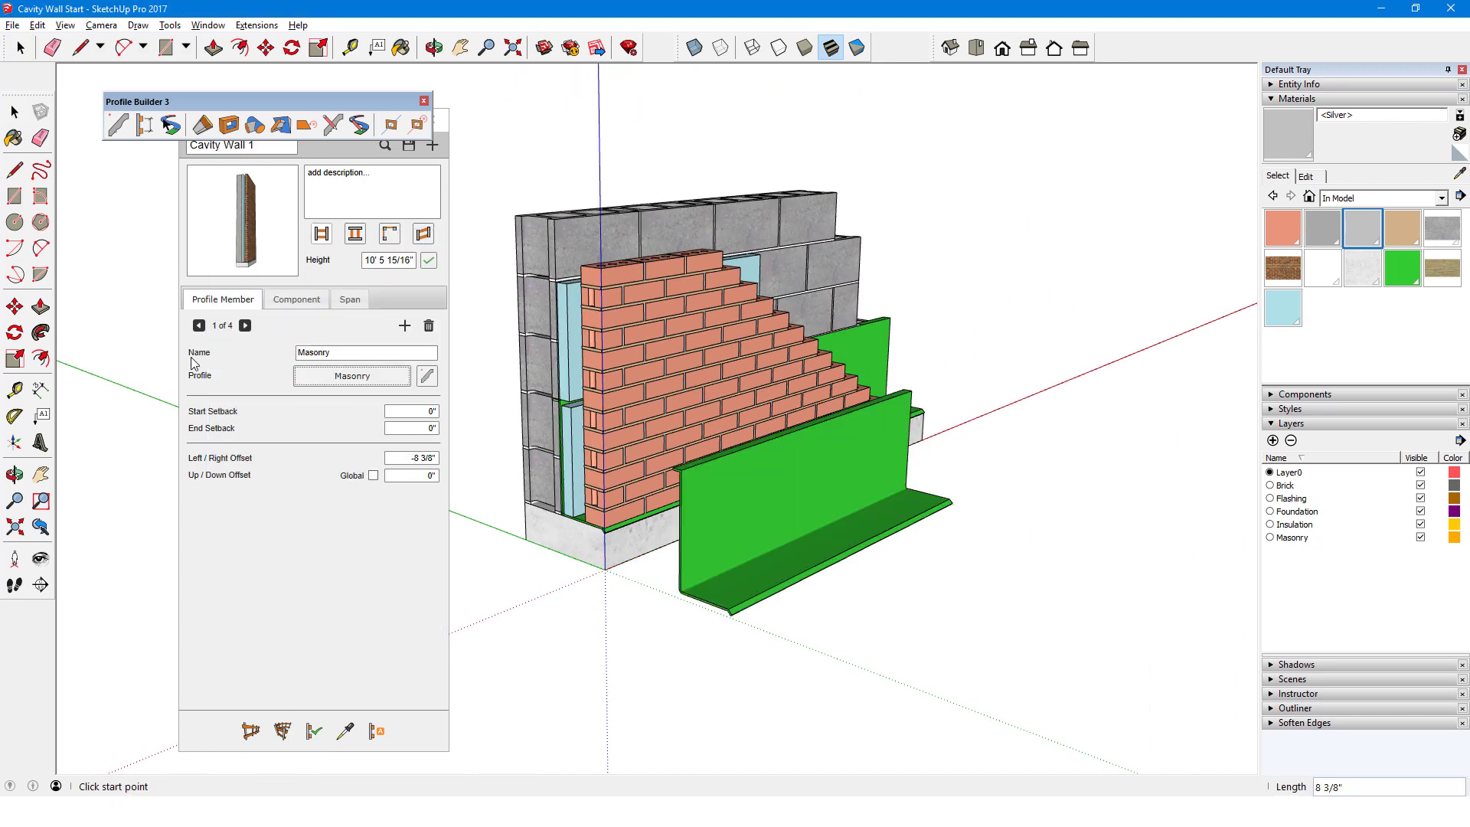
left_click(404, 325)
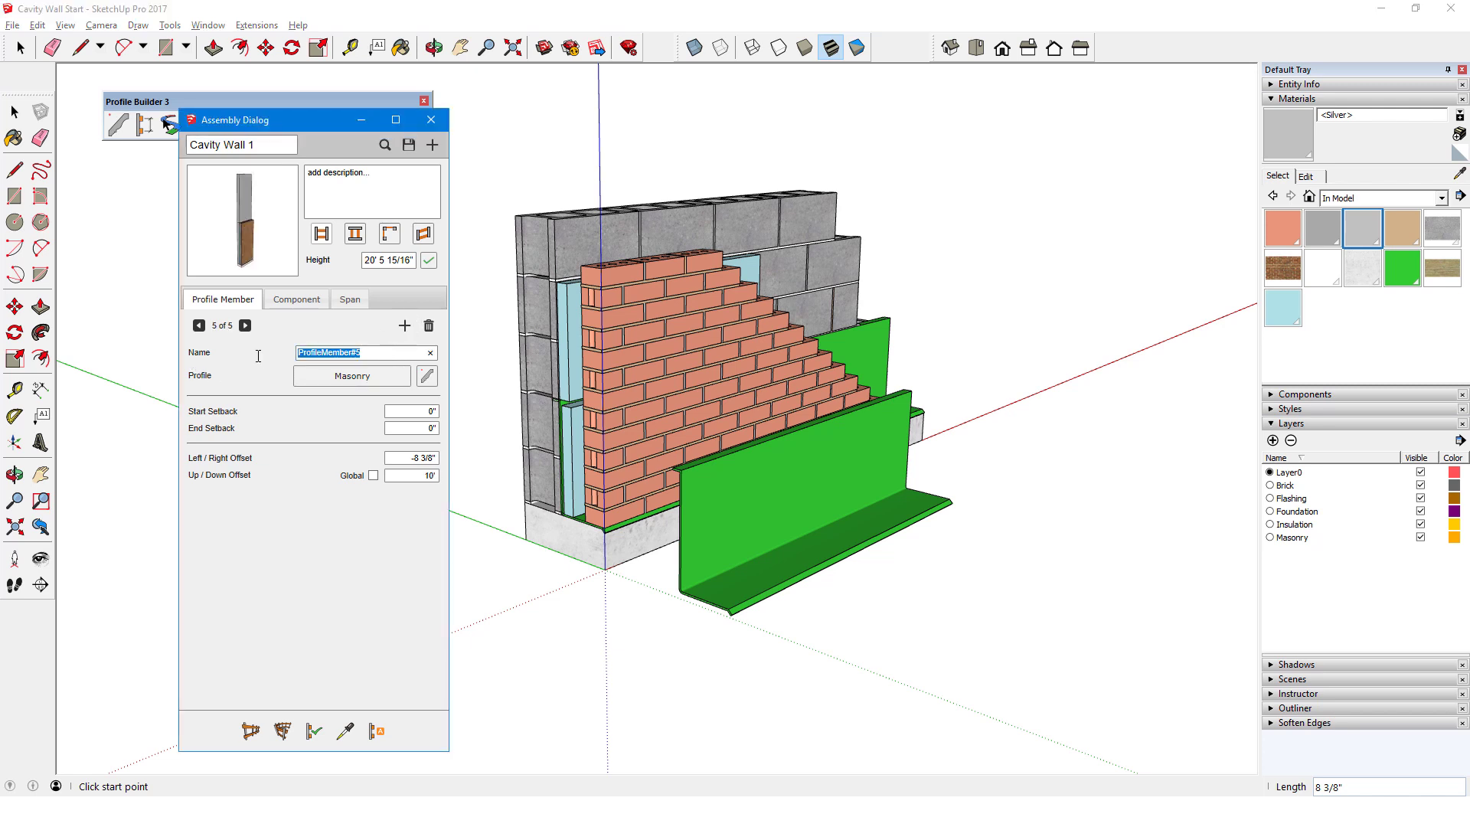
type("Flashing")
key("Tab")
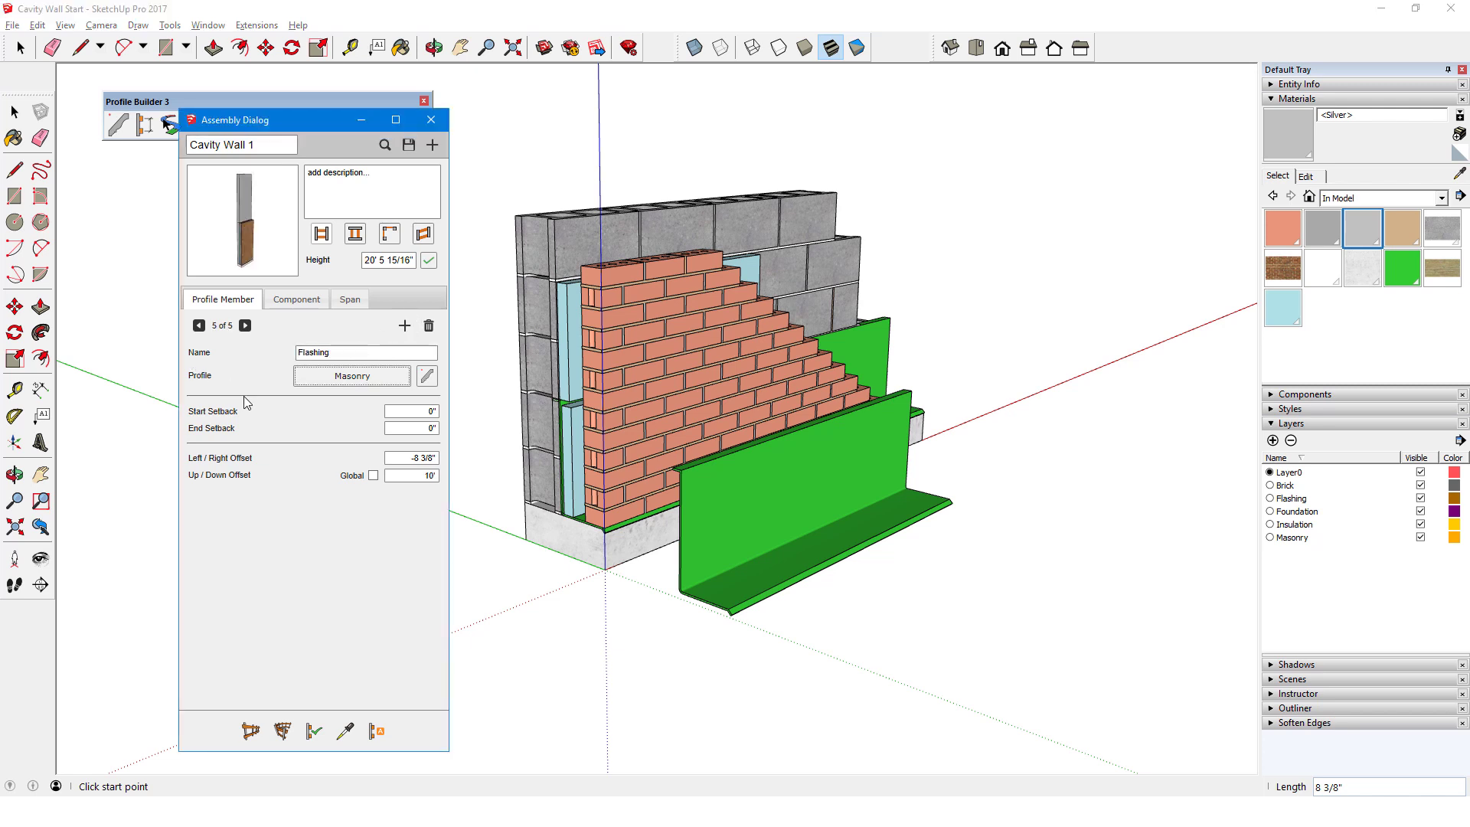
left_click(352, 379)
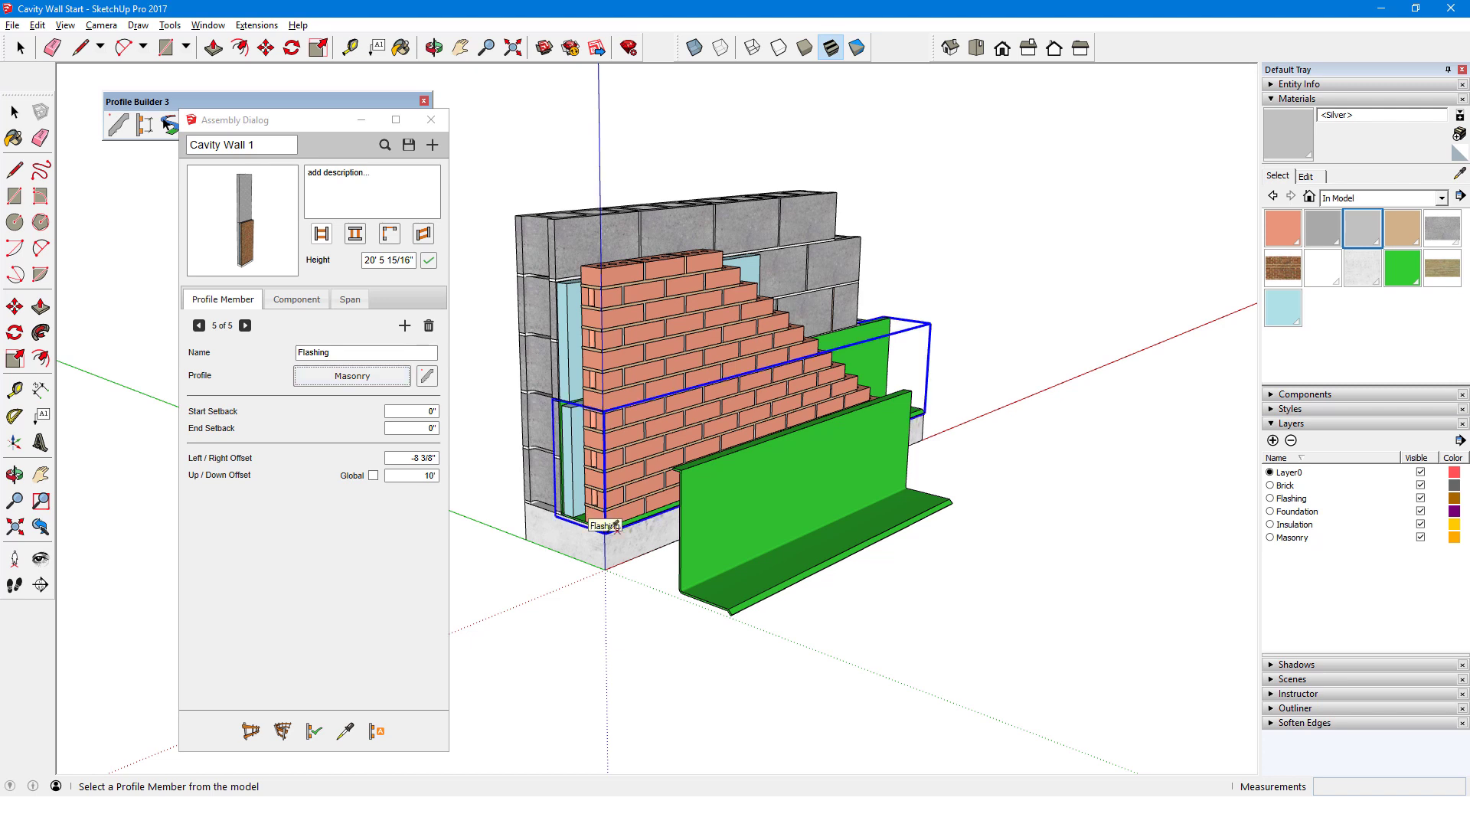
Step: Assign the model's green flashing as the Flashing member's profile
left_click(705, 522)
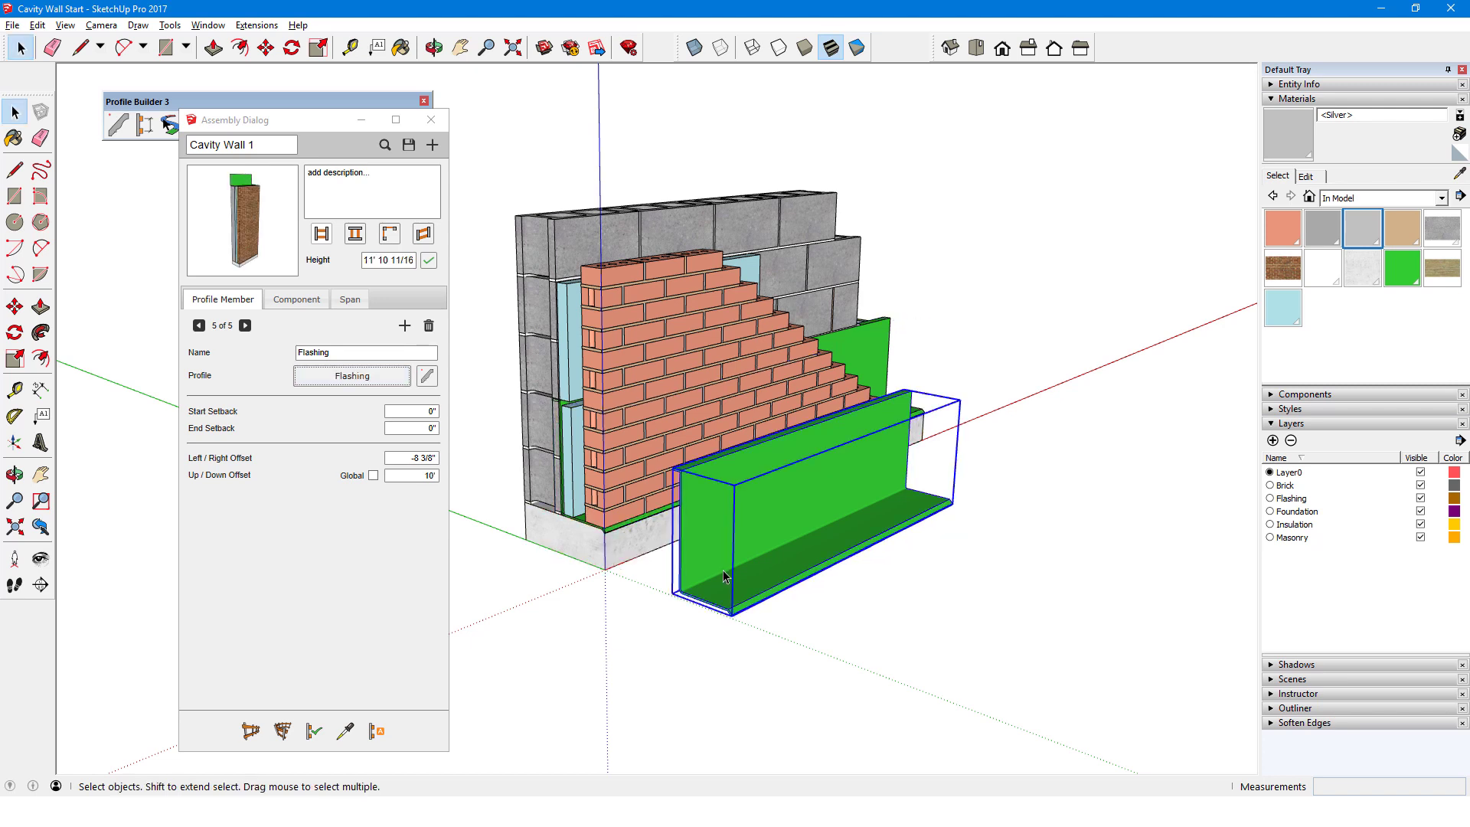
scroll(682, 594, "up", 10)
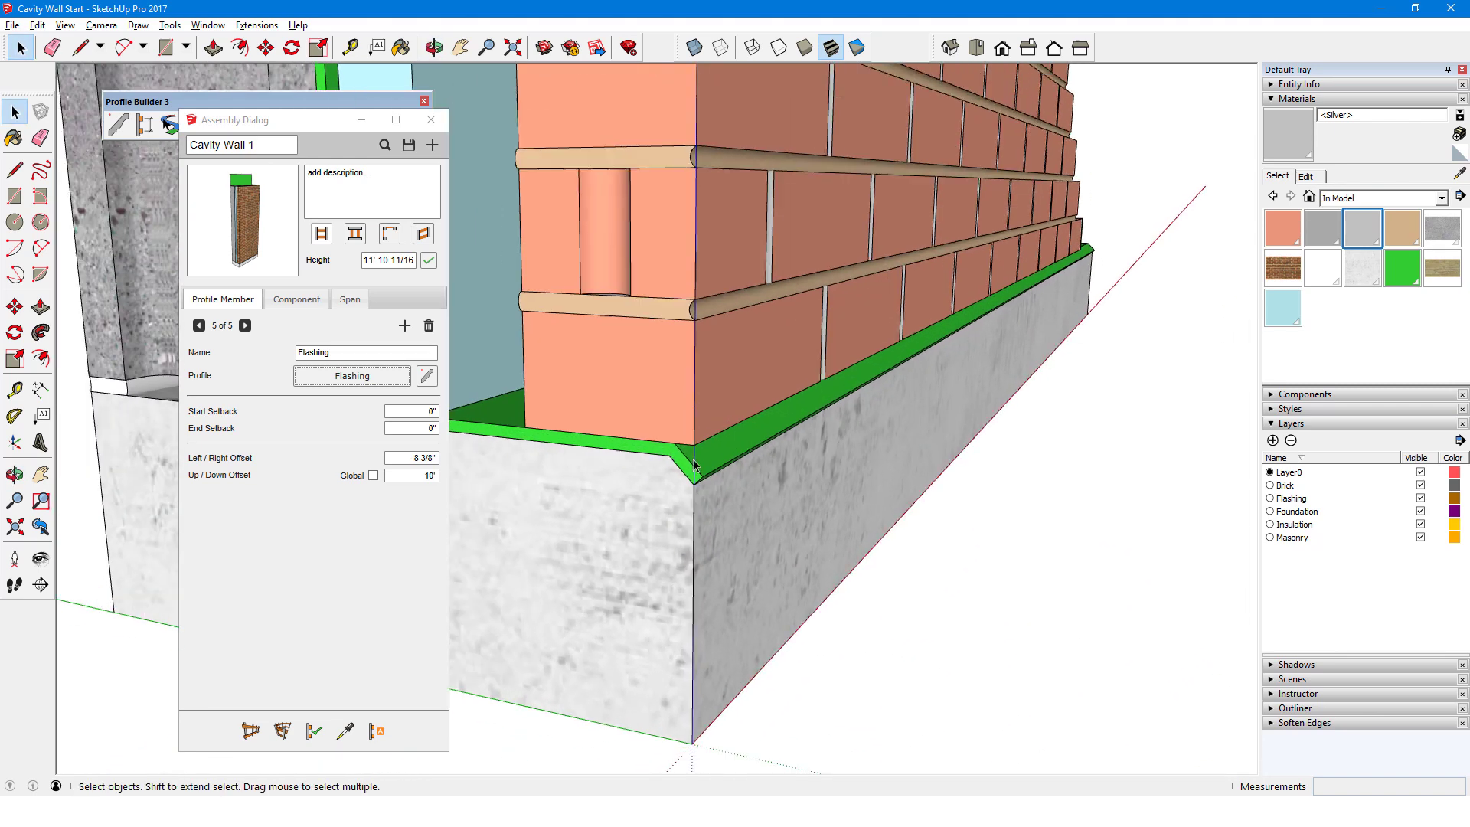
scroll(694, 465, "up", 4)
key("l")
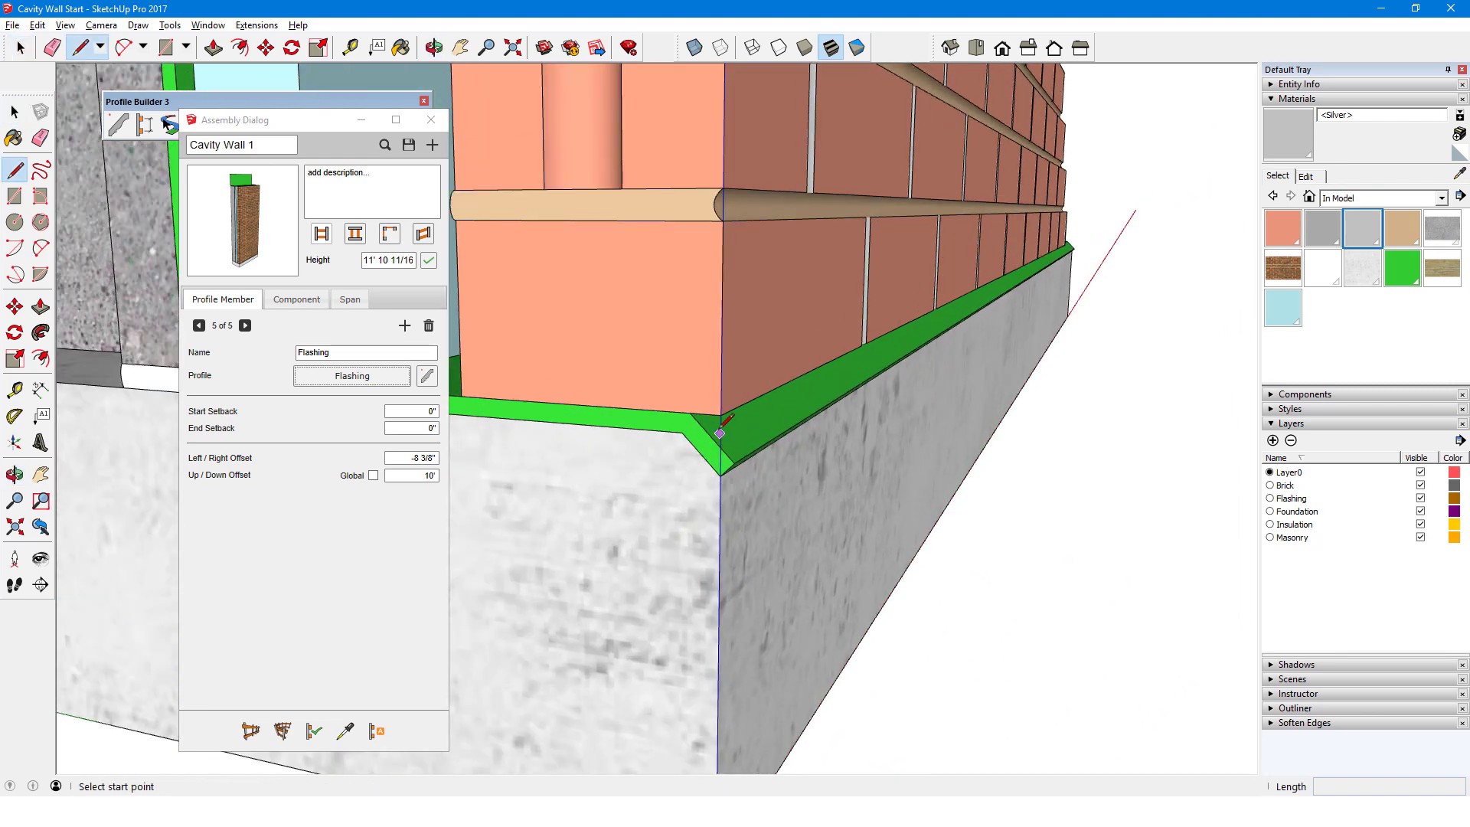
left_click(690, 413)
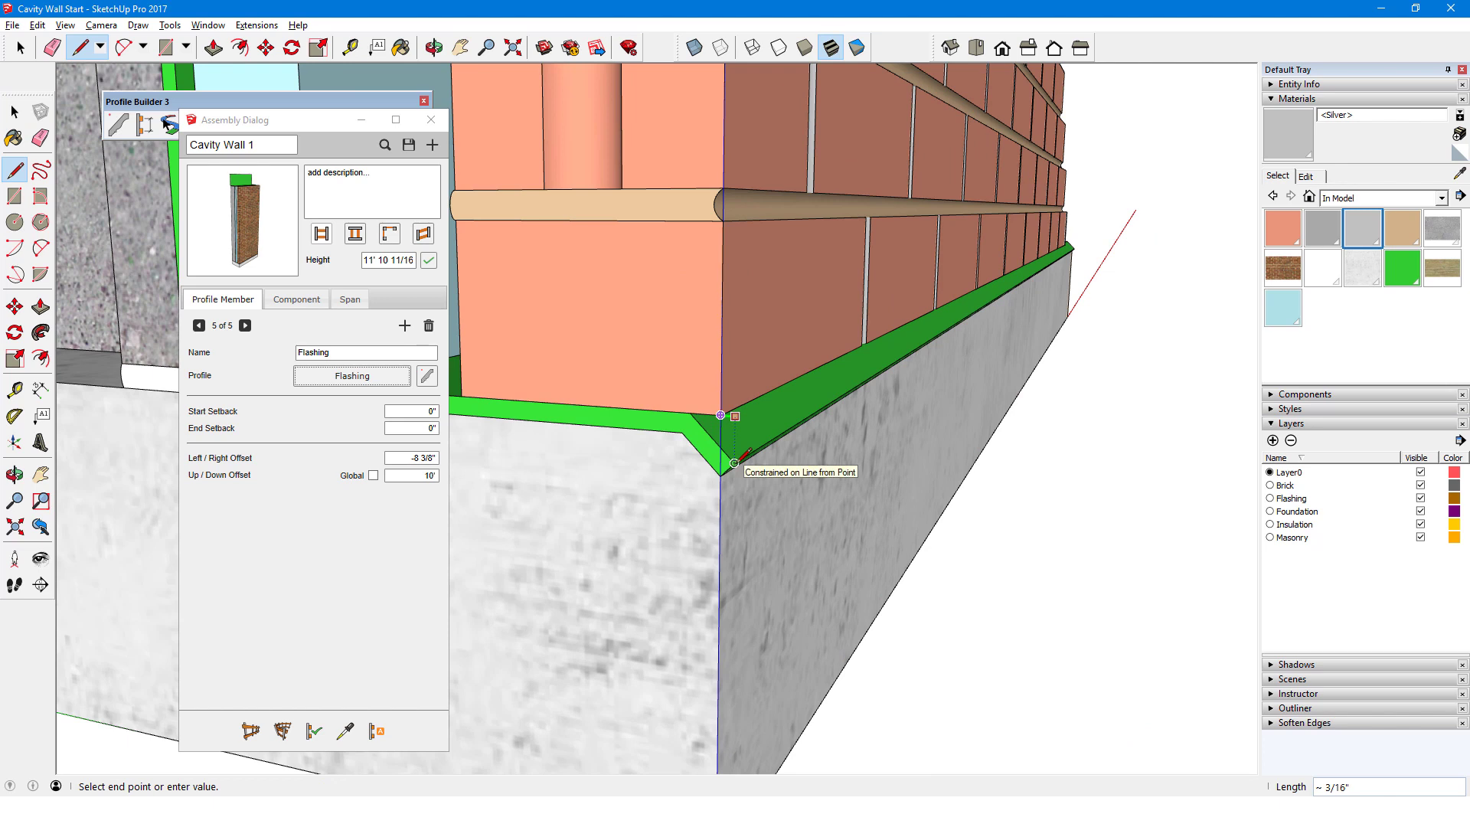
Step: Enter 3/16" as the left/right offset and -3/4" as the up/down offset
left_click(411, 458)
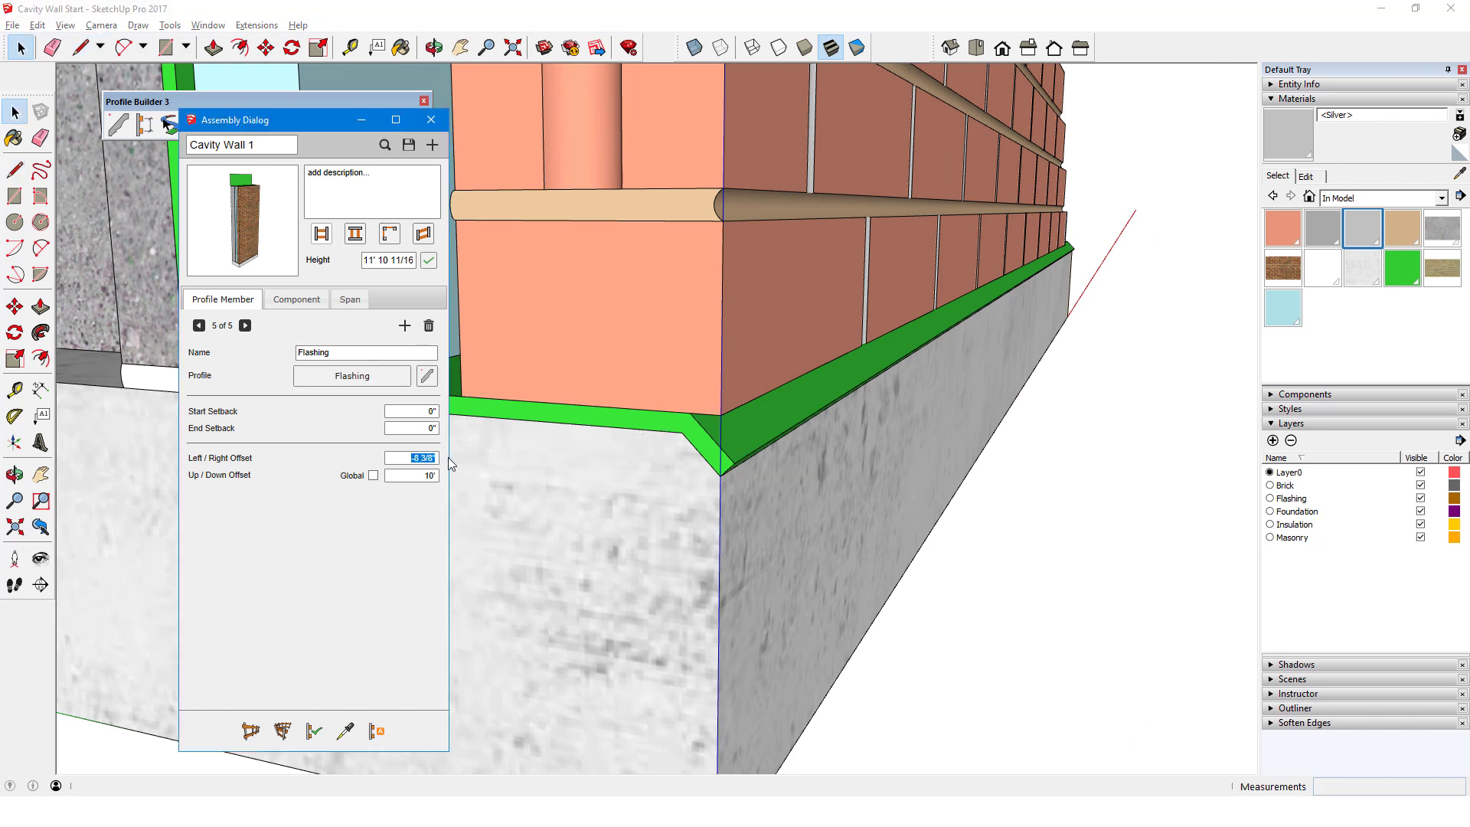
type("3/16")
key("Return")
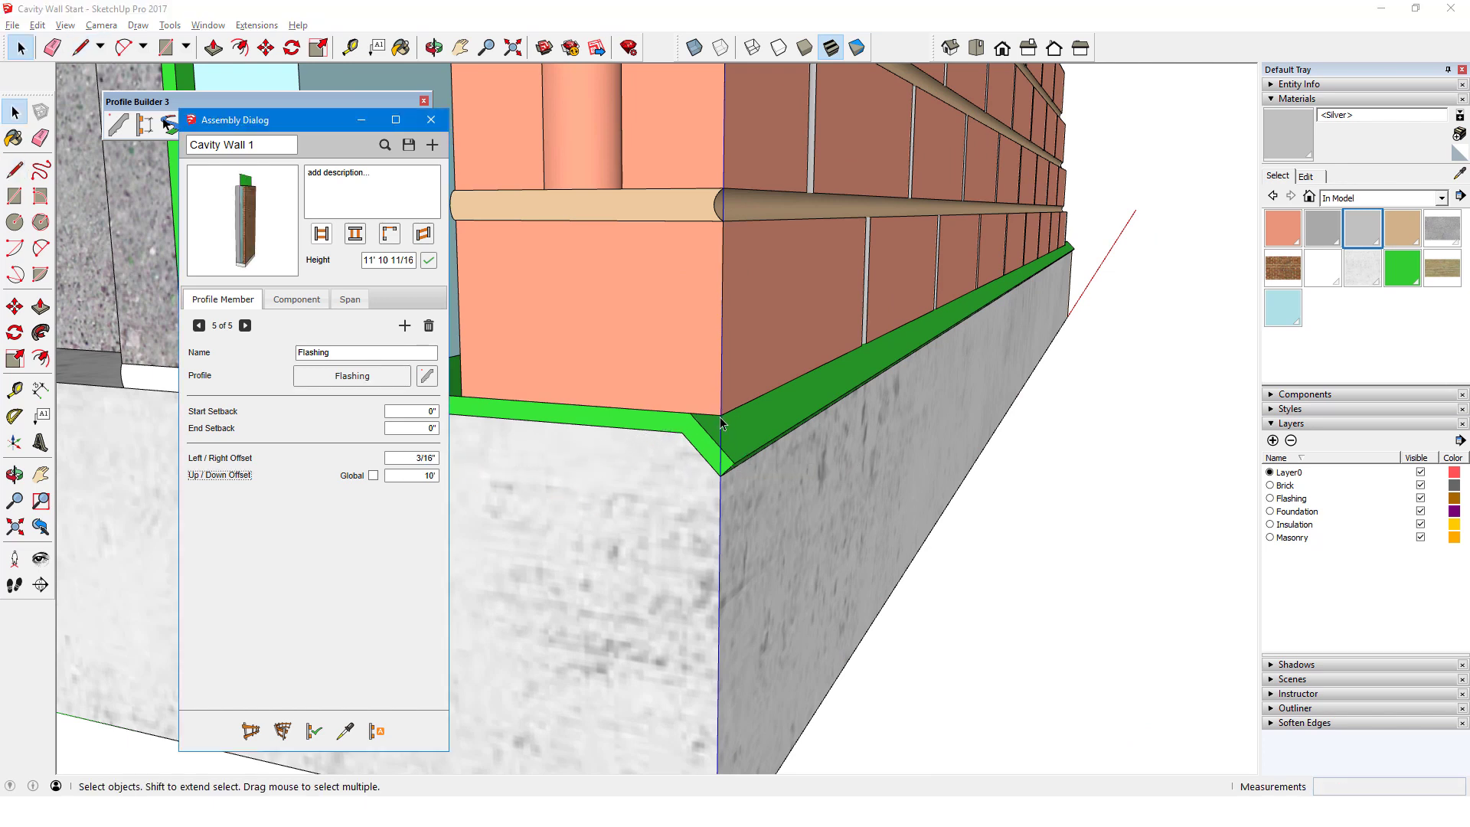
key("l")
left_click(721, 414)
key("Escape")
key("alt+Tab")
type("-3/")
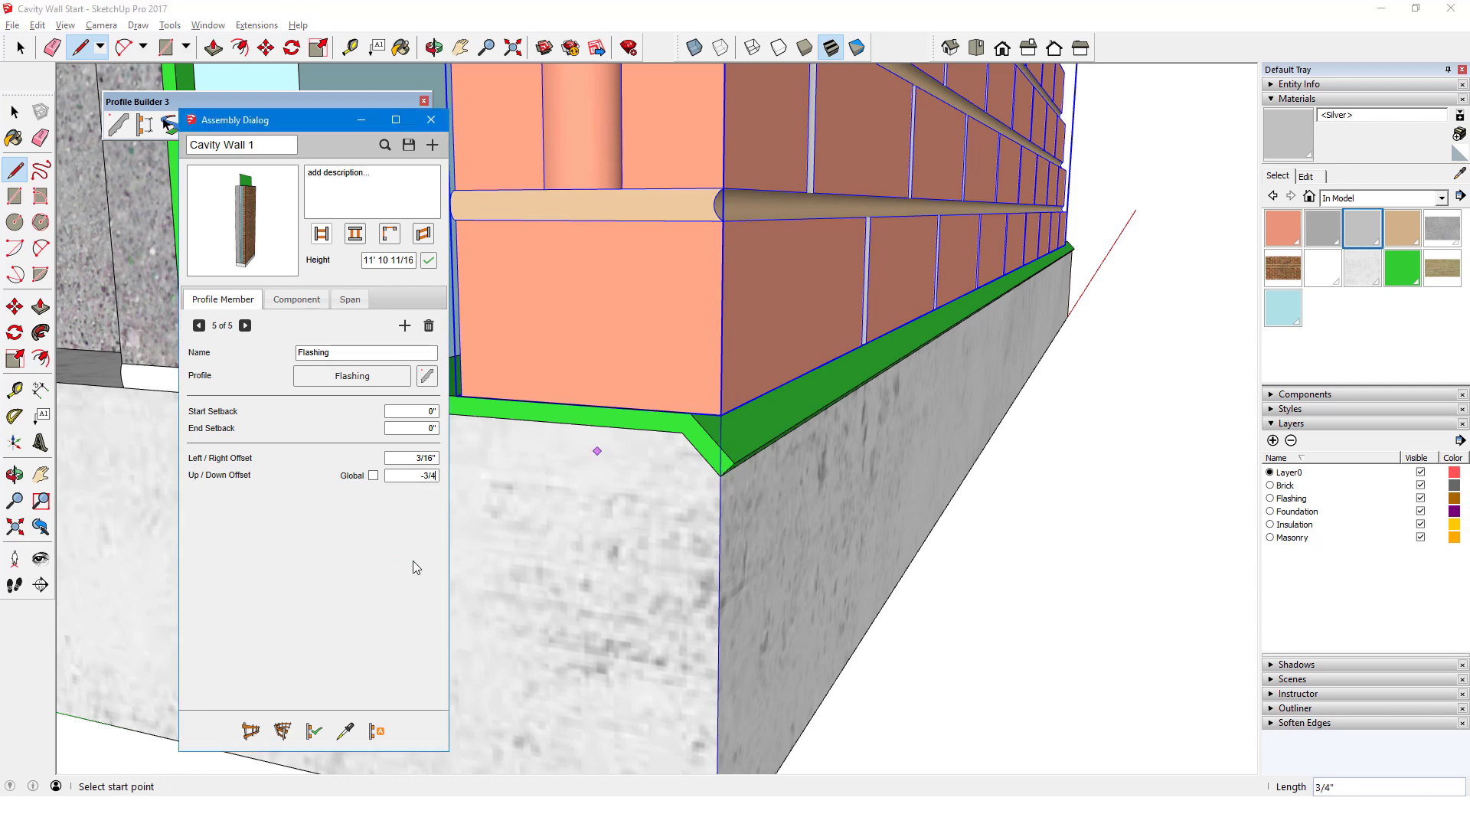
type("4")
key("Return")
key("shift+z")
Step: Draw a three-segment U-shaped Cavity Wall 1 path and inspect the flashing at the corner
left_click(250, 731)
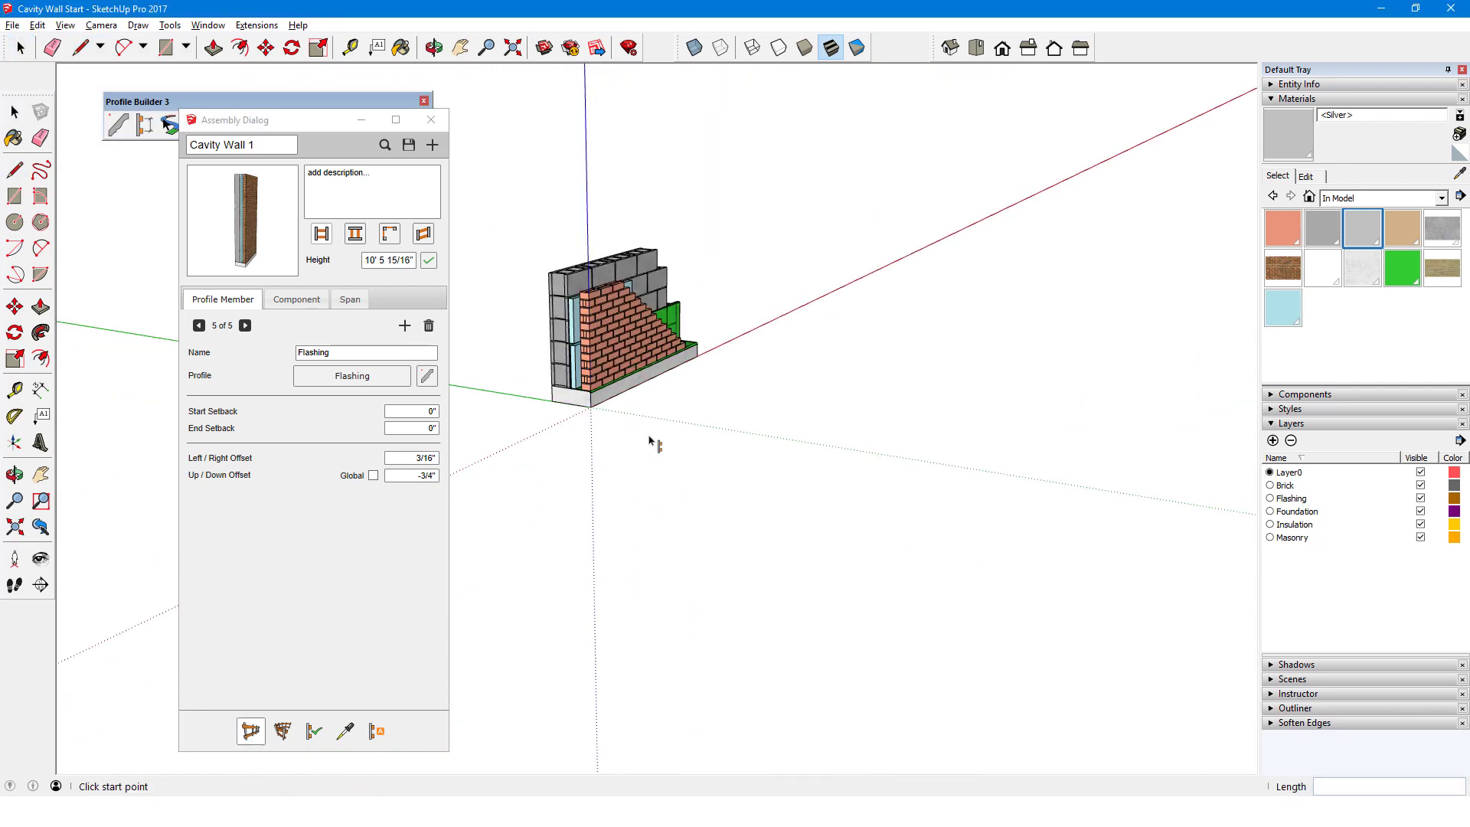
left_click(589, 397)
scroll(664, 376, "down", 3)
left_click(835, 308)
left_click(1061, 328)
left_click(919, 481)
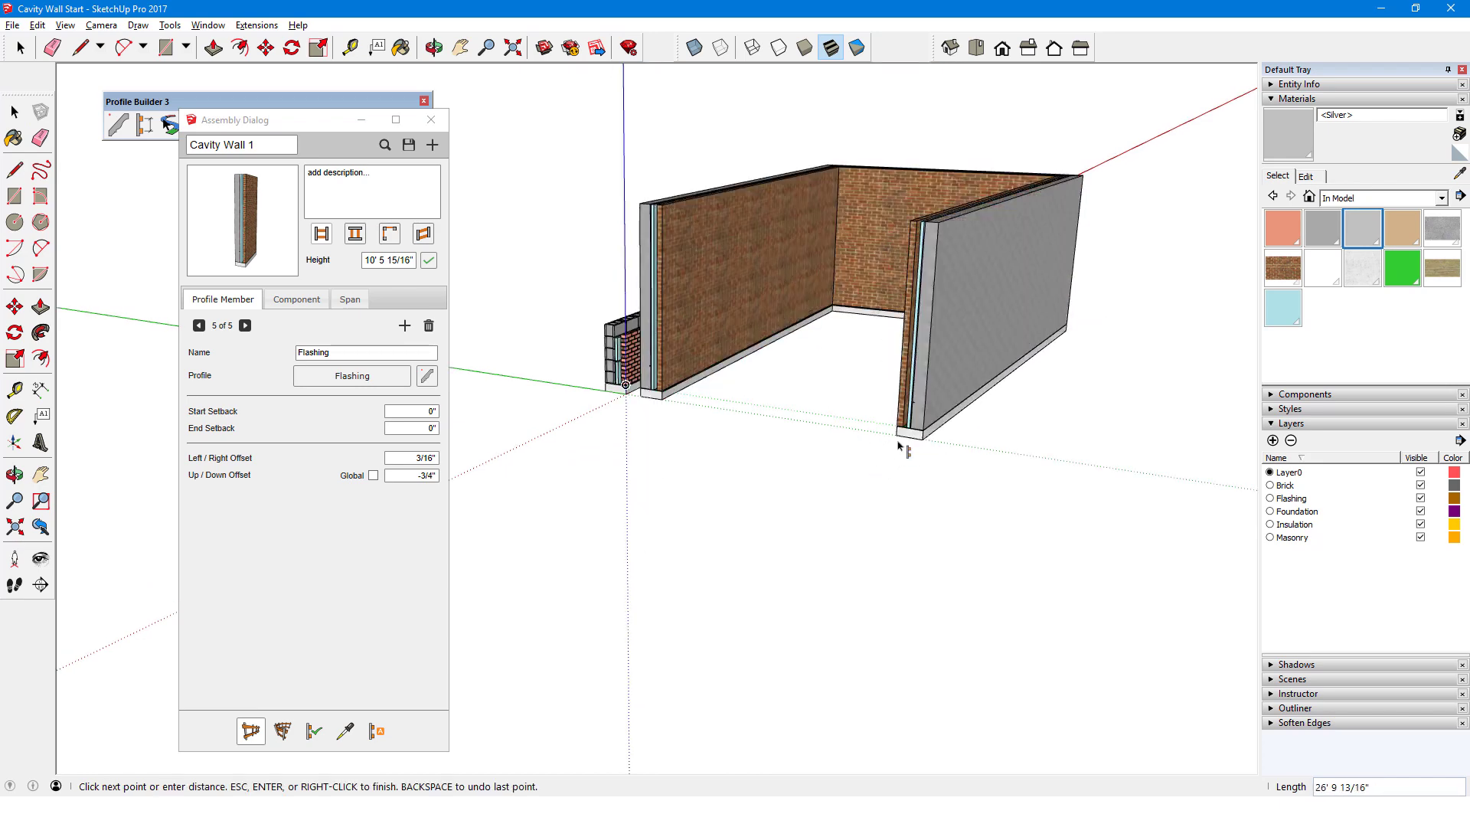
key("Return")
scroll(682, 412, "up", 6)
mouse_move(682, 412)
middle_mouse_down()
mouse_move(679, 381)
mouse_move(535, 689)
mouse_move(580, 587)
mouse_move(633, 587)
middle_mouse_up()
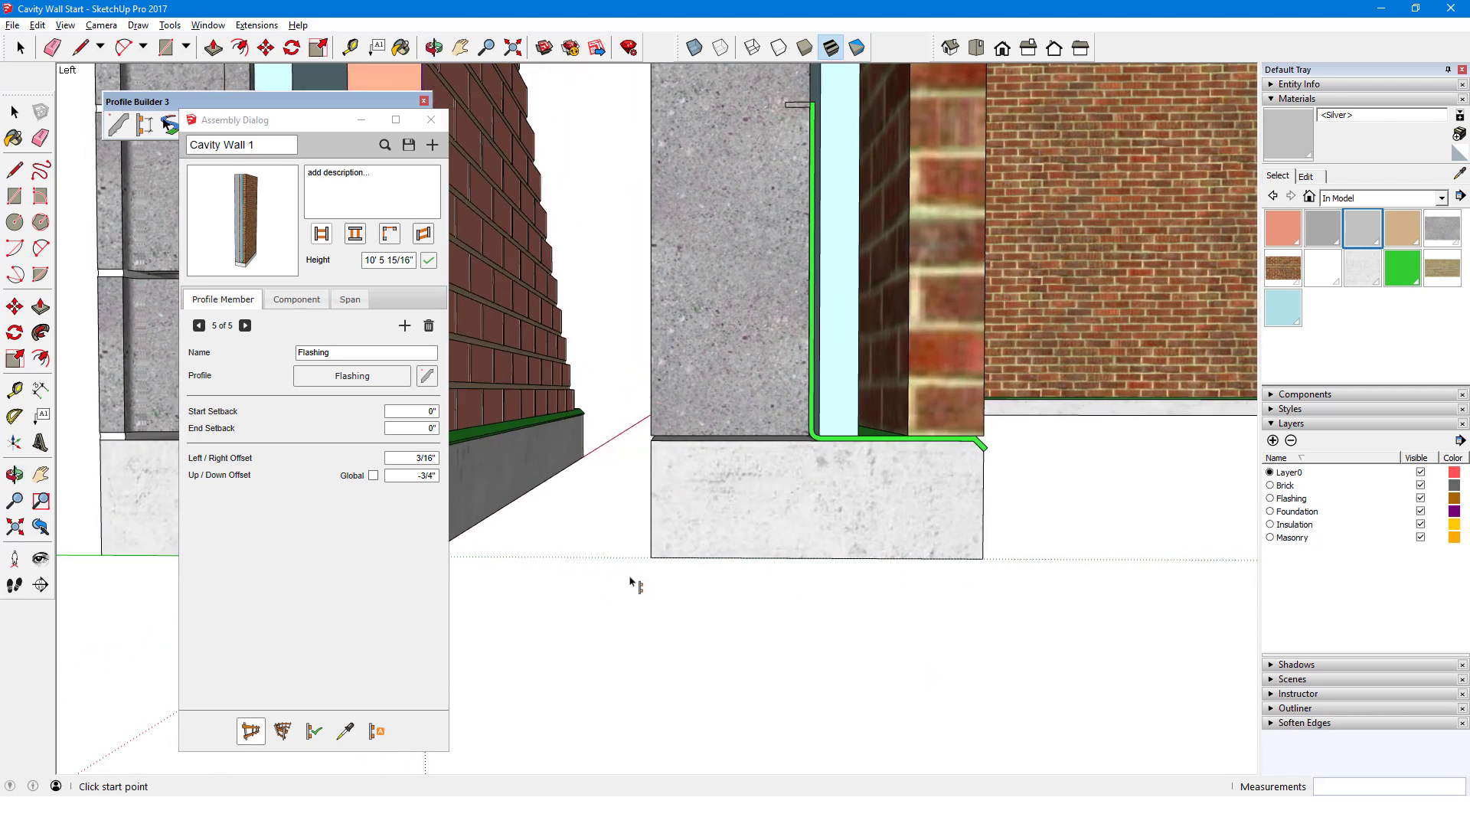
Step: Set the Masonry member's up/down offset to -1/4"
left_click(198, 326)
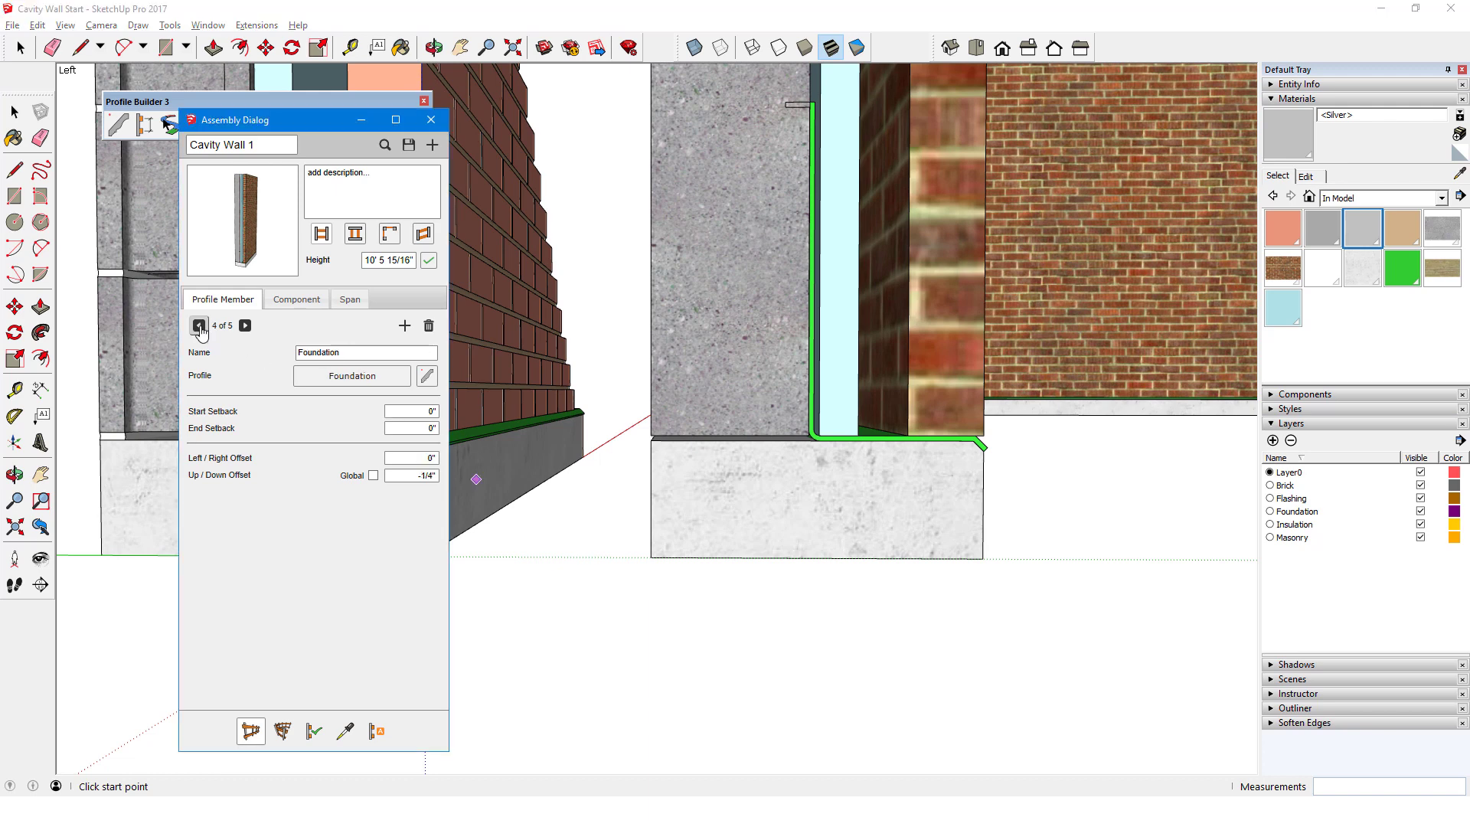
left_click(198, 325)
left_click(199, 325)
left_click(198, 325)
left_click(411, 476)
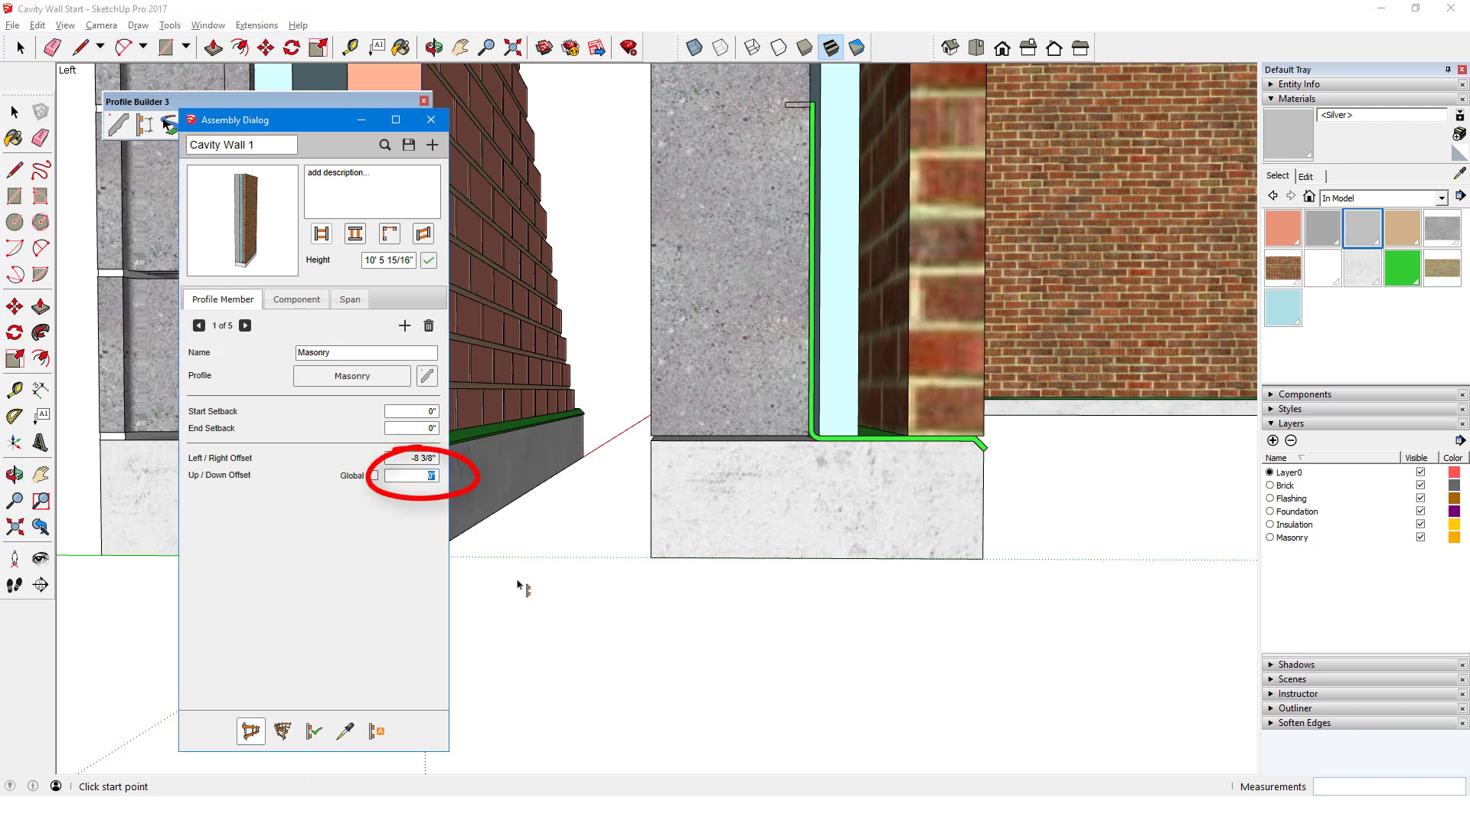
key("Return")
Step: Apply the updated assembly attributes to the U-shaped wall and view the whole room
left_click(699, 397)
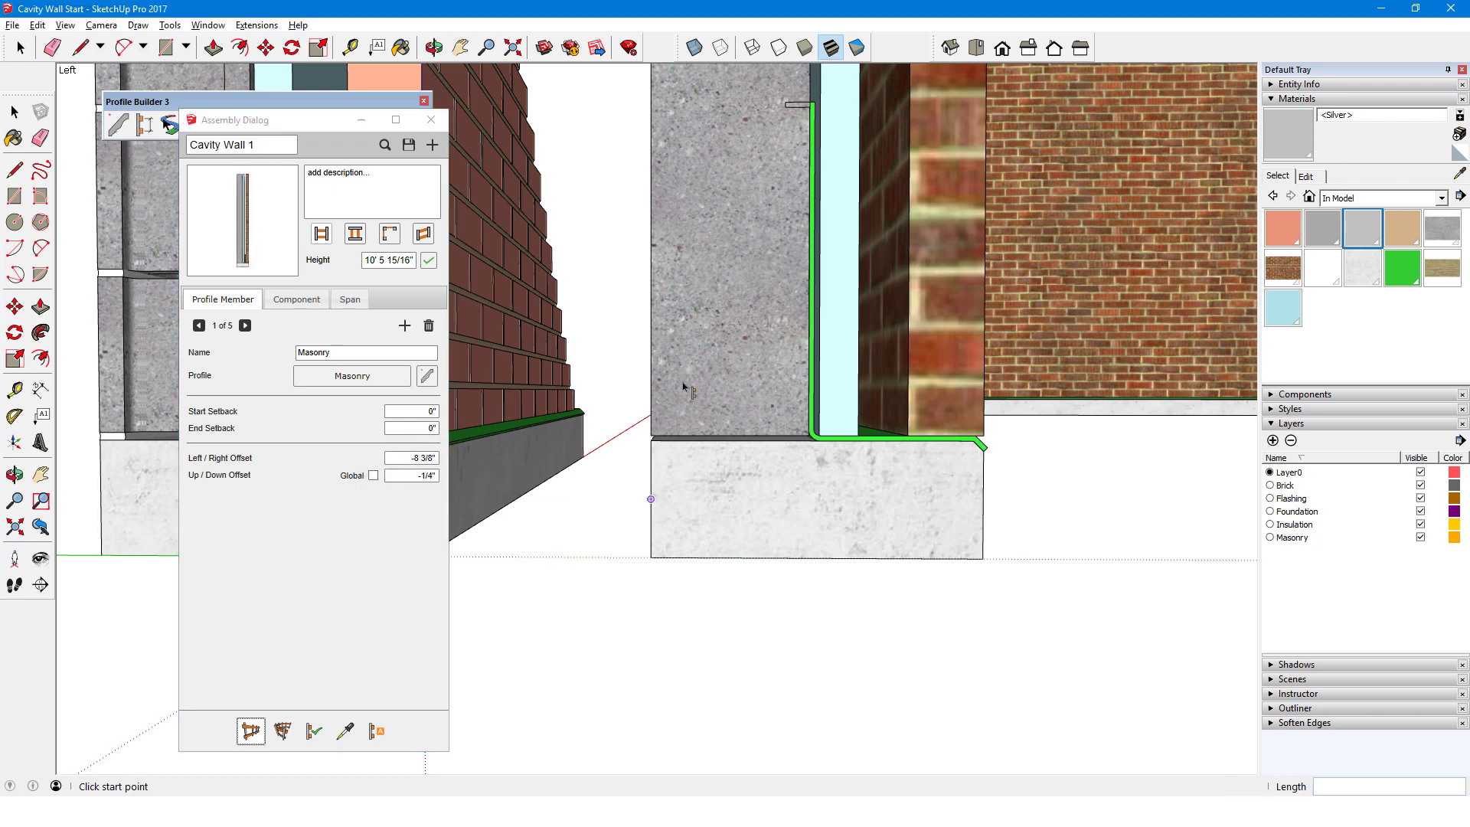
key("space")
left_click(716, 387)
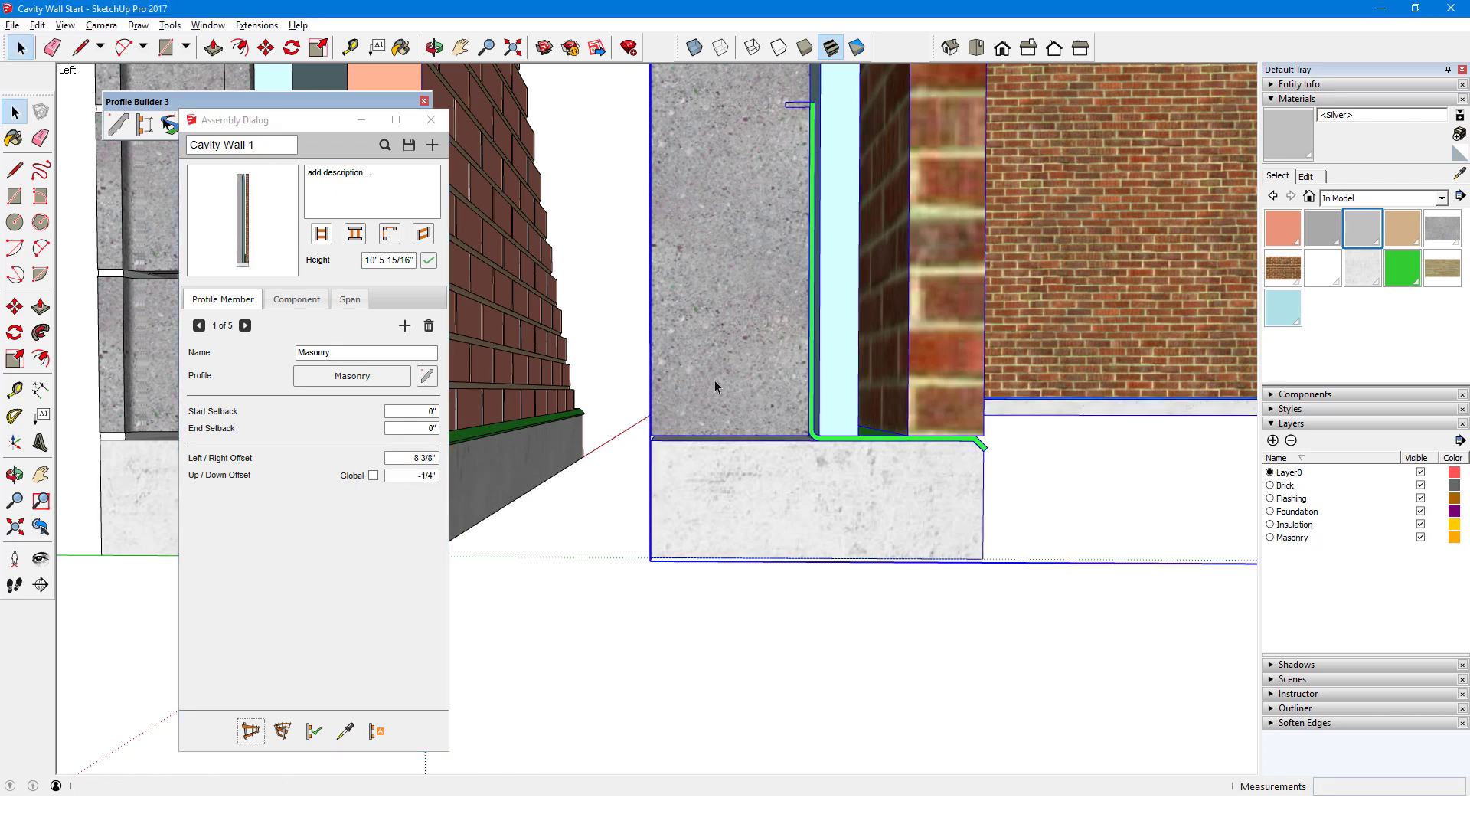
left_click(313, 734)
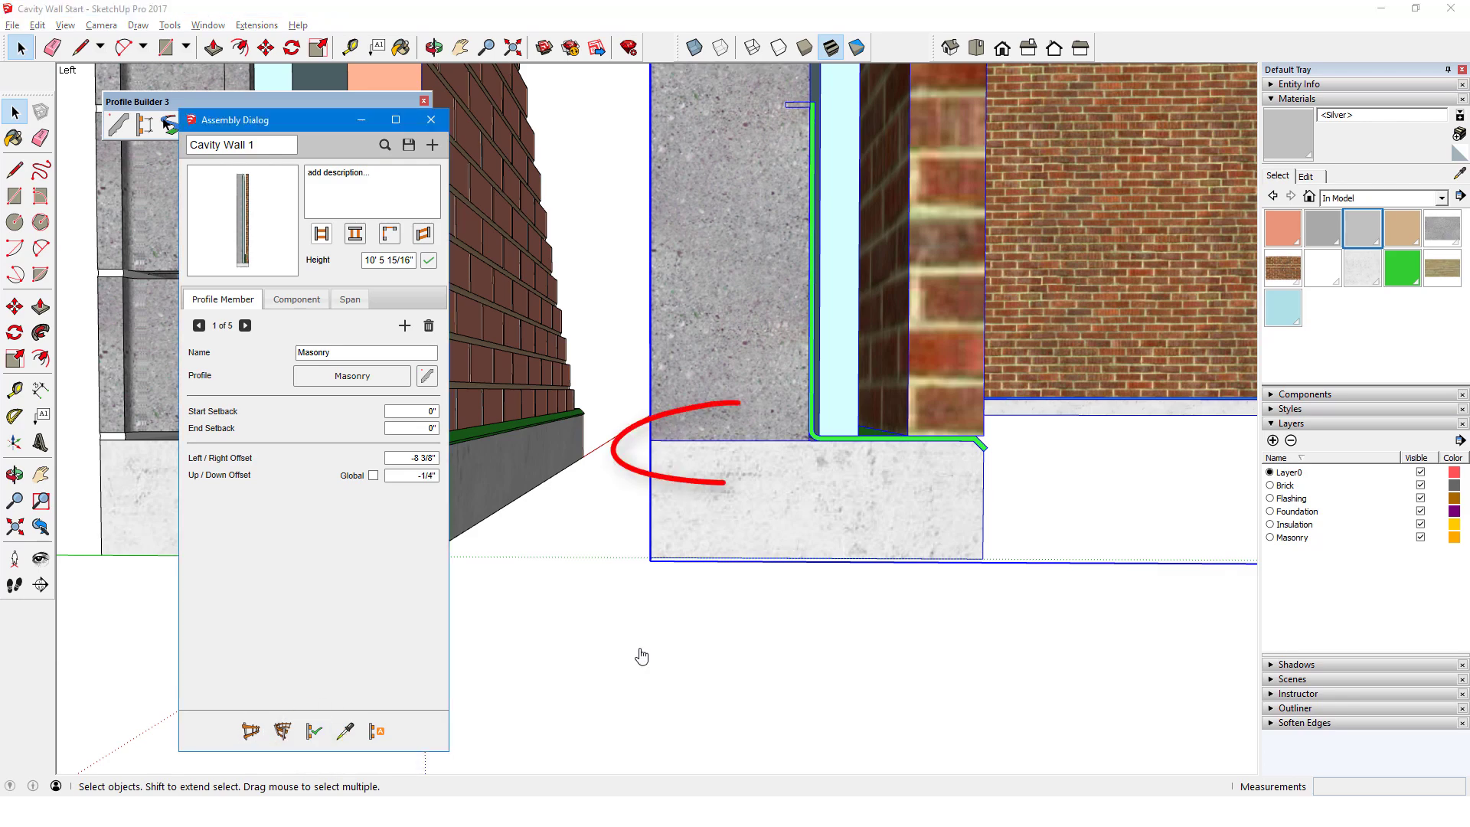
scroll(803, 561, "down", 3)
mouse_move(803, 561)
middle_mouse_down()
mouse_move(687, 577)
mouse_move(695, 597)
middle_mouse_up()
scroll(687, 577, "down", 5)
scroll(837, 305, "up", 6)
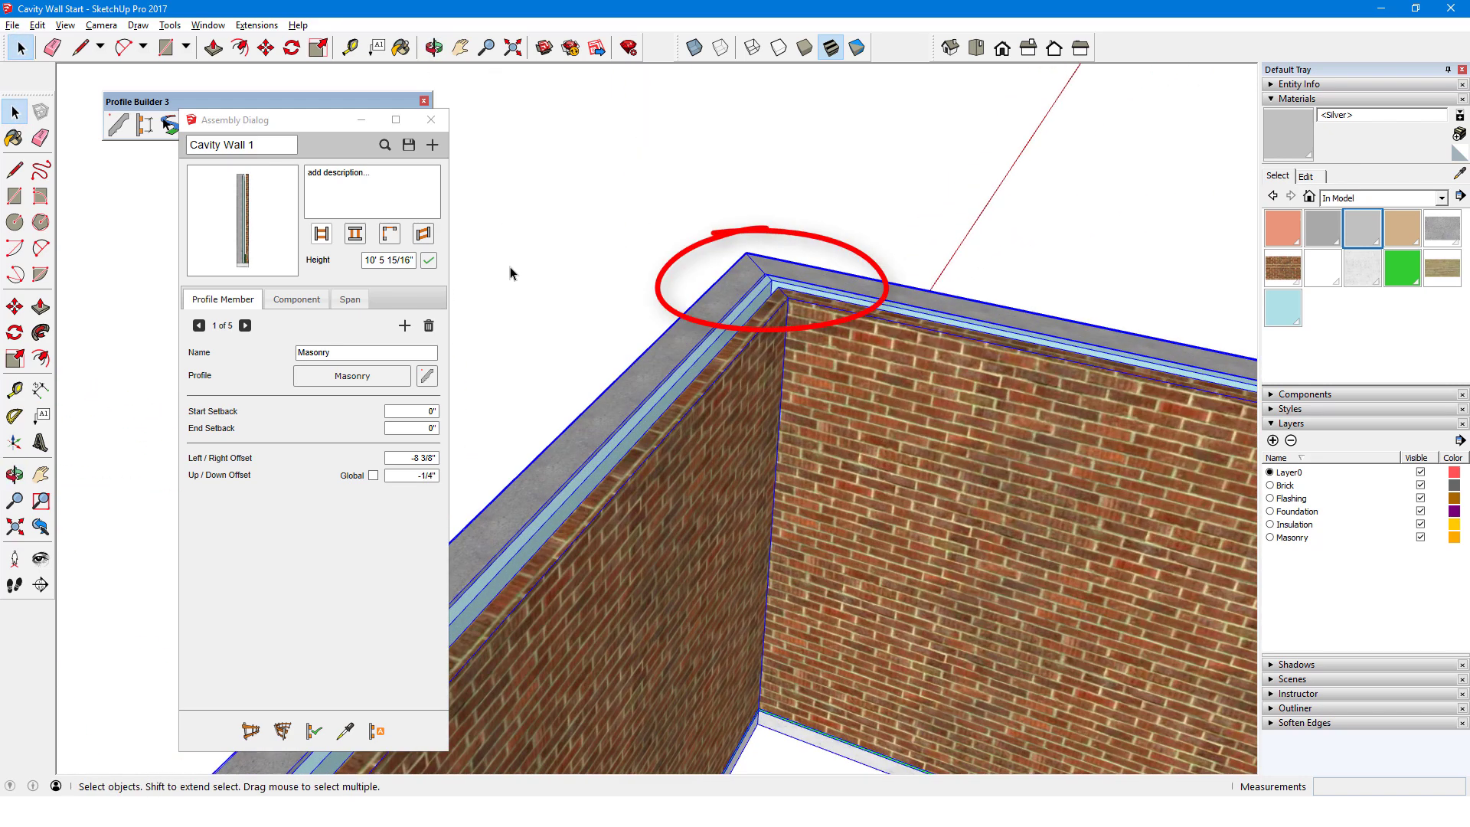
Step: Switch the Masonry and Insulation profiles to a different corner junction type
left_click(427, 376)
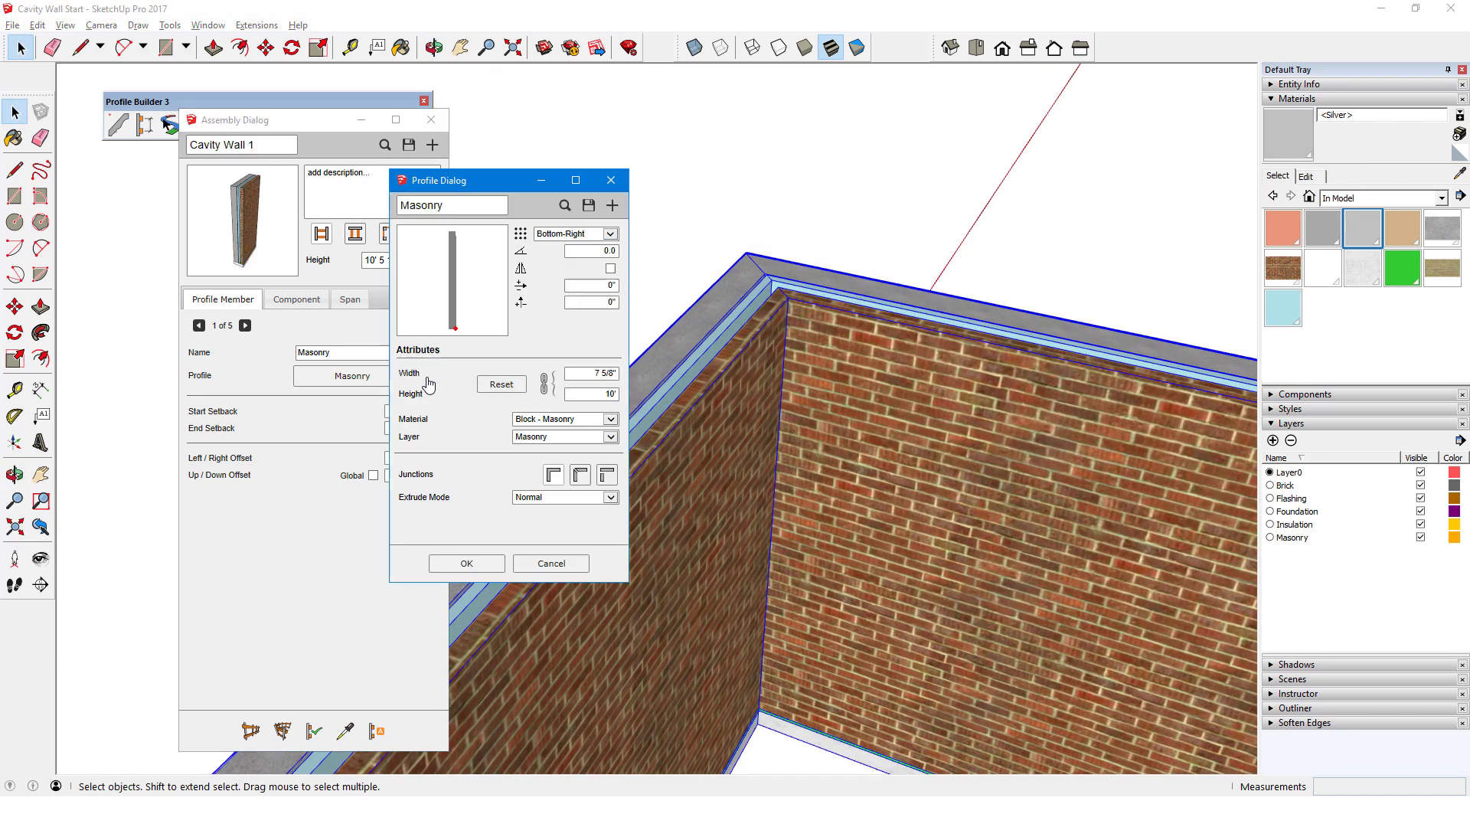
left_click(553, 475)
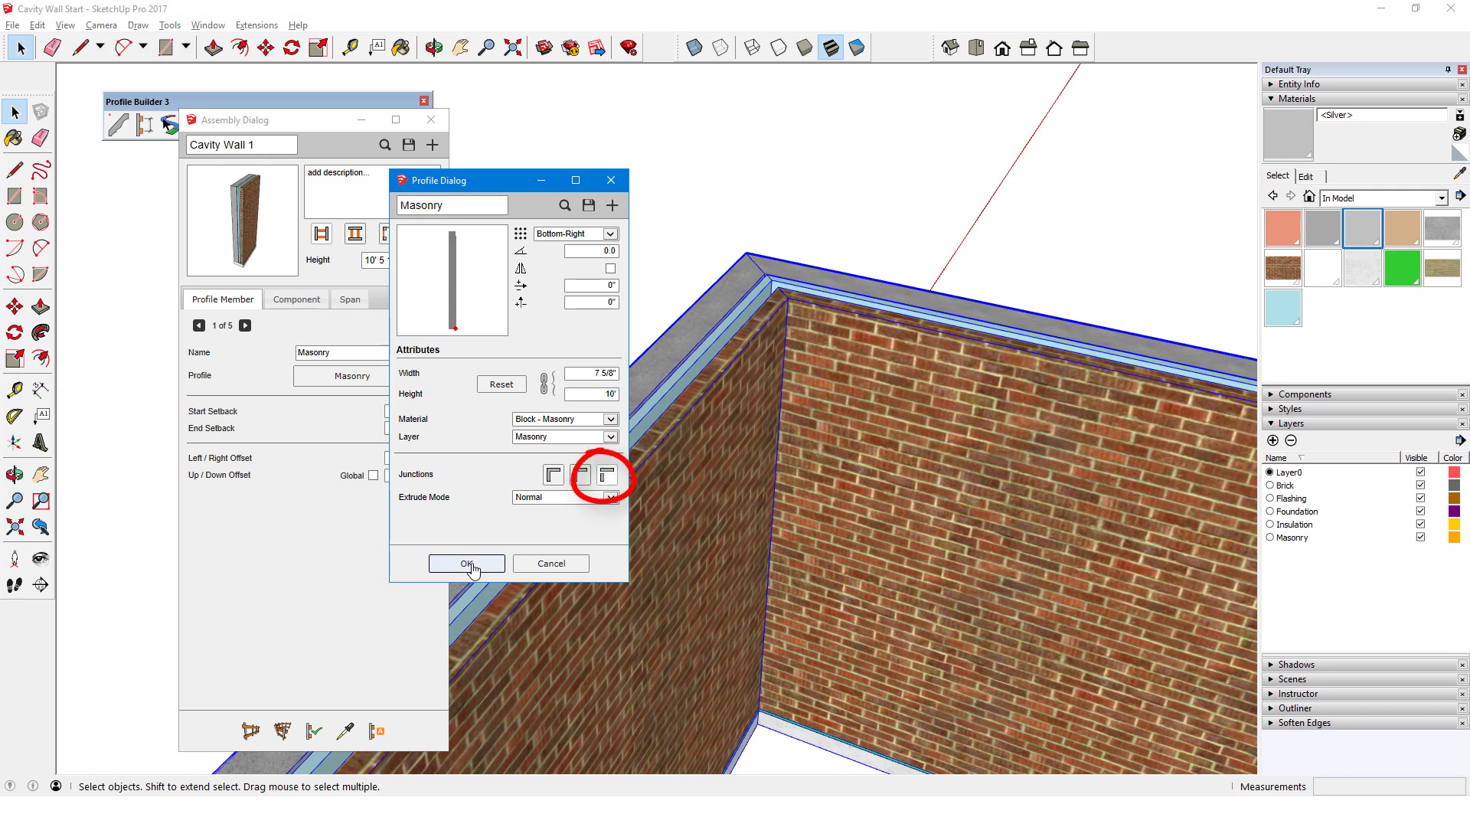
left_click(467, 564)
left_click(245, 326)
left_click(245, 326)
left_click(427, 379)
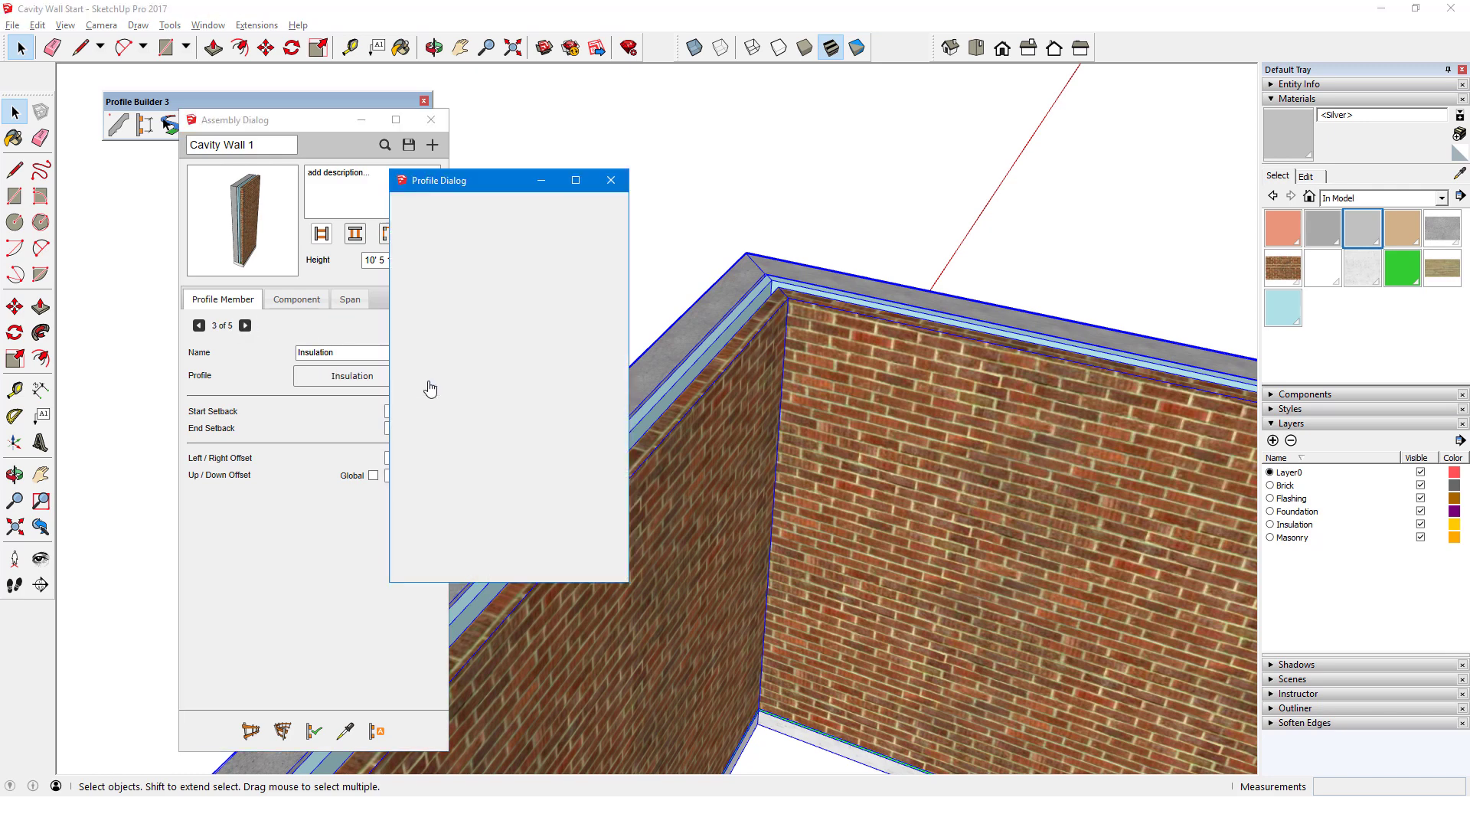
left_click(554, 474)
left_click(466, 565)
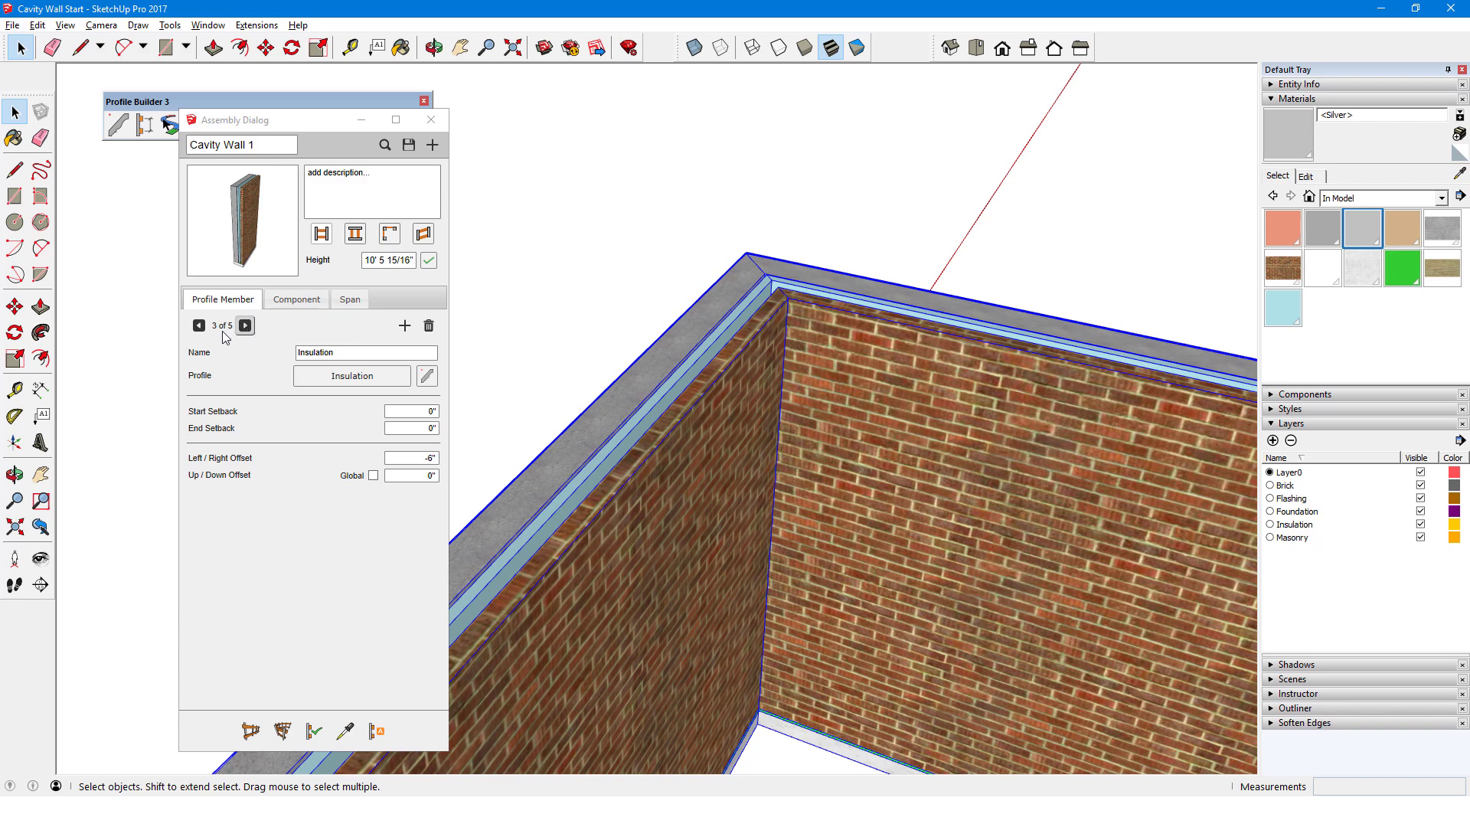
Step: Confirm the Brick and Foundation profile settings, then reapply the Cavity Wall 1 assembly to the wall
left_click(199, 325)
left_click(427, 377)
left_click(466, 565)
left_click(245, 326)
left_click(245, 325)
left_click(427, 376)
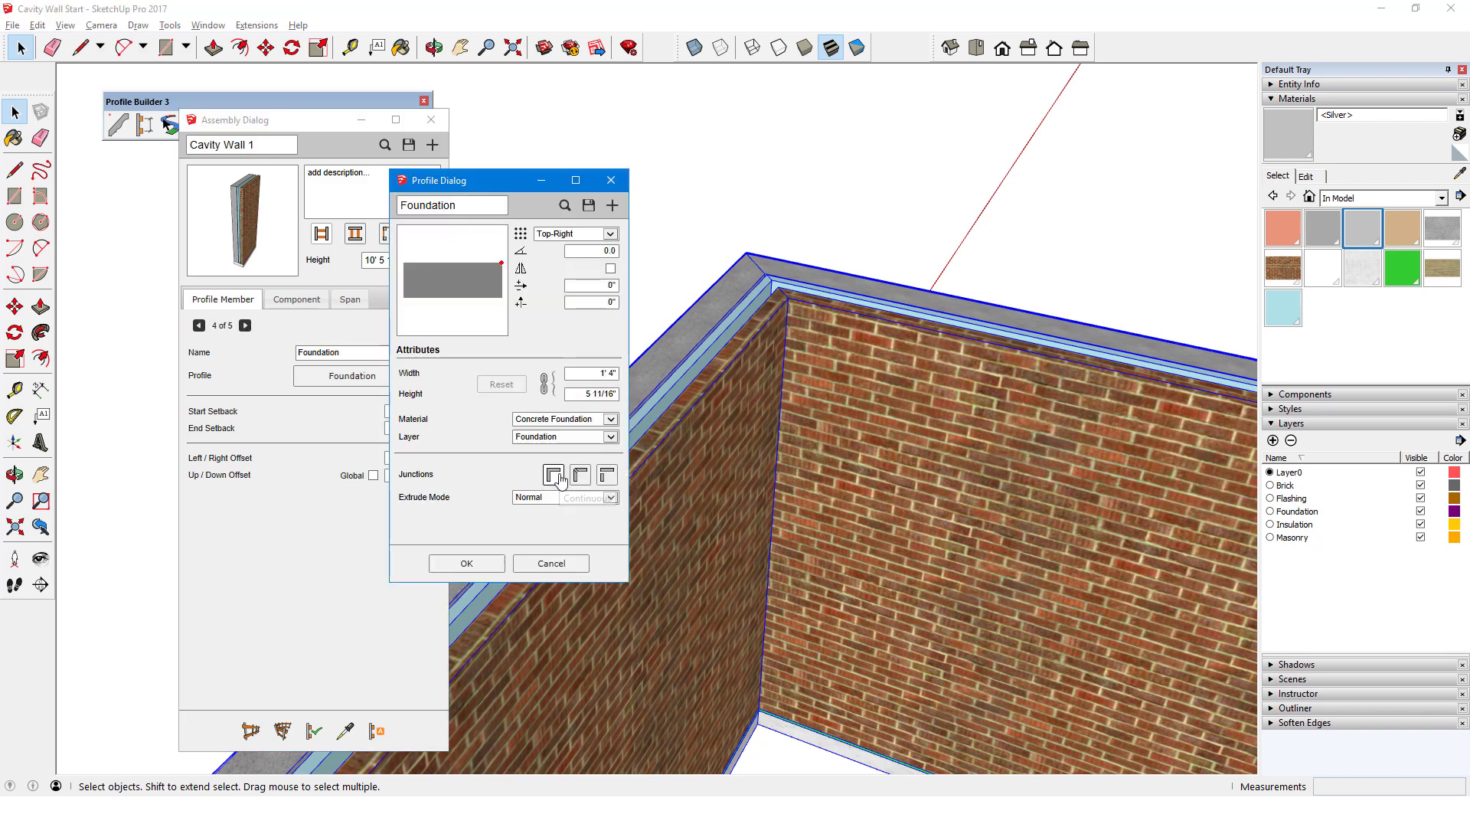
left_click(467, 564)
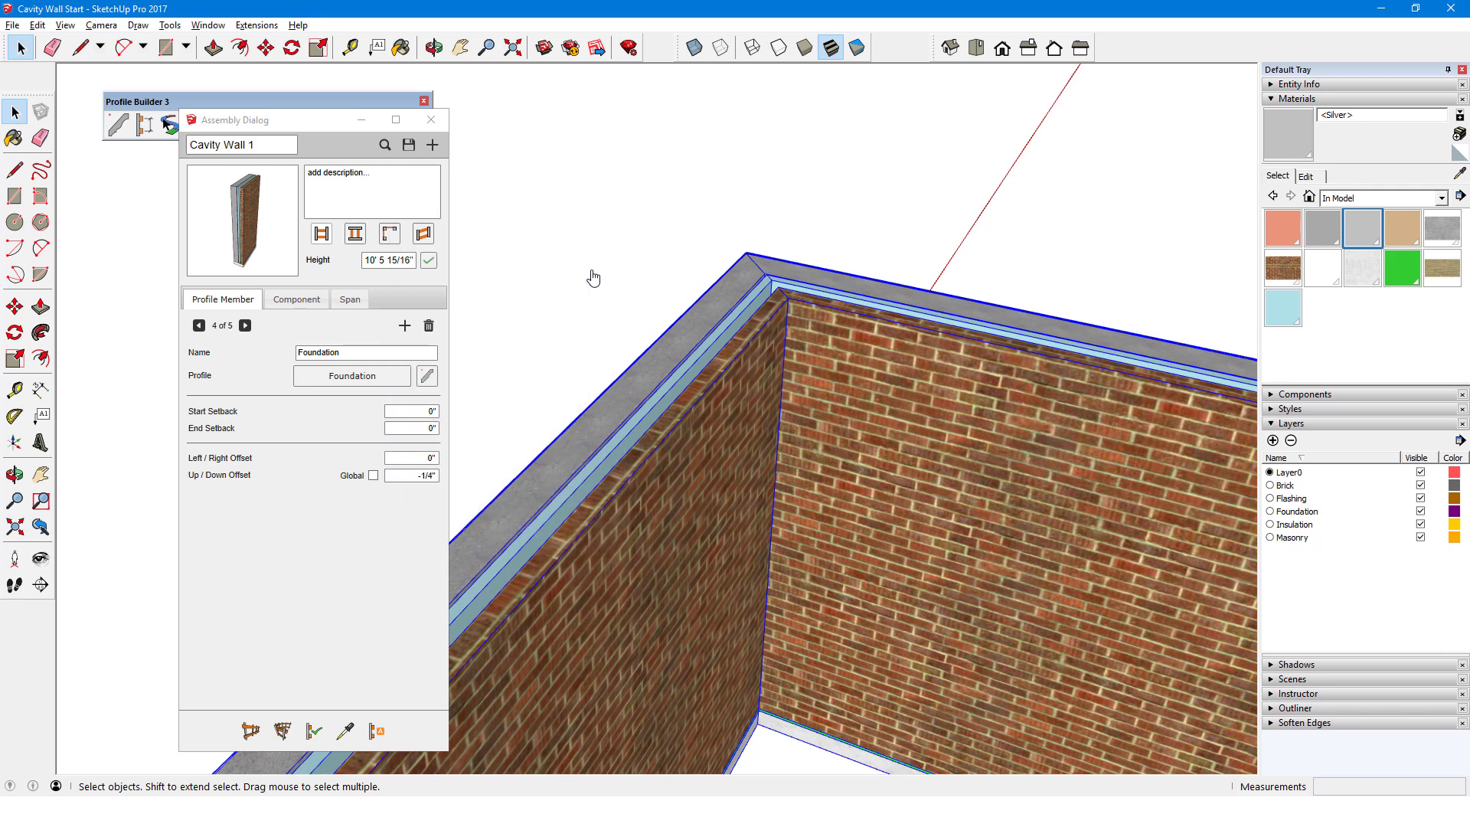
left_click(314, 731)
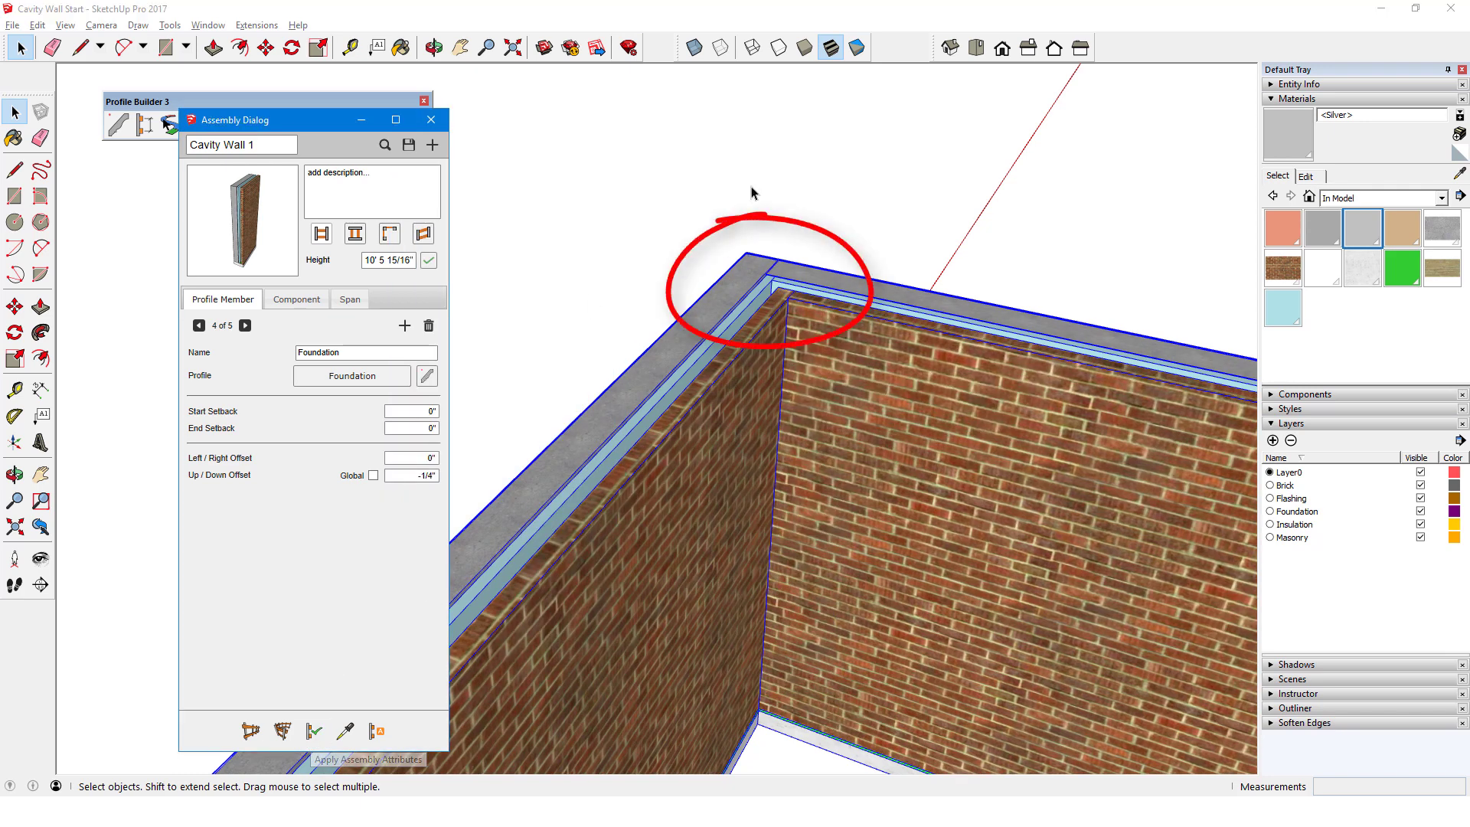
scroll(755, 192, "down", 6)
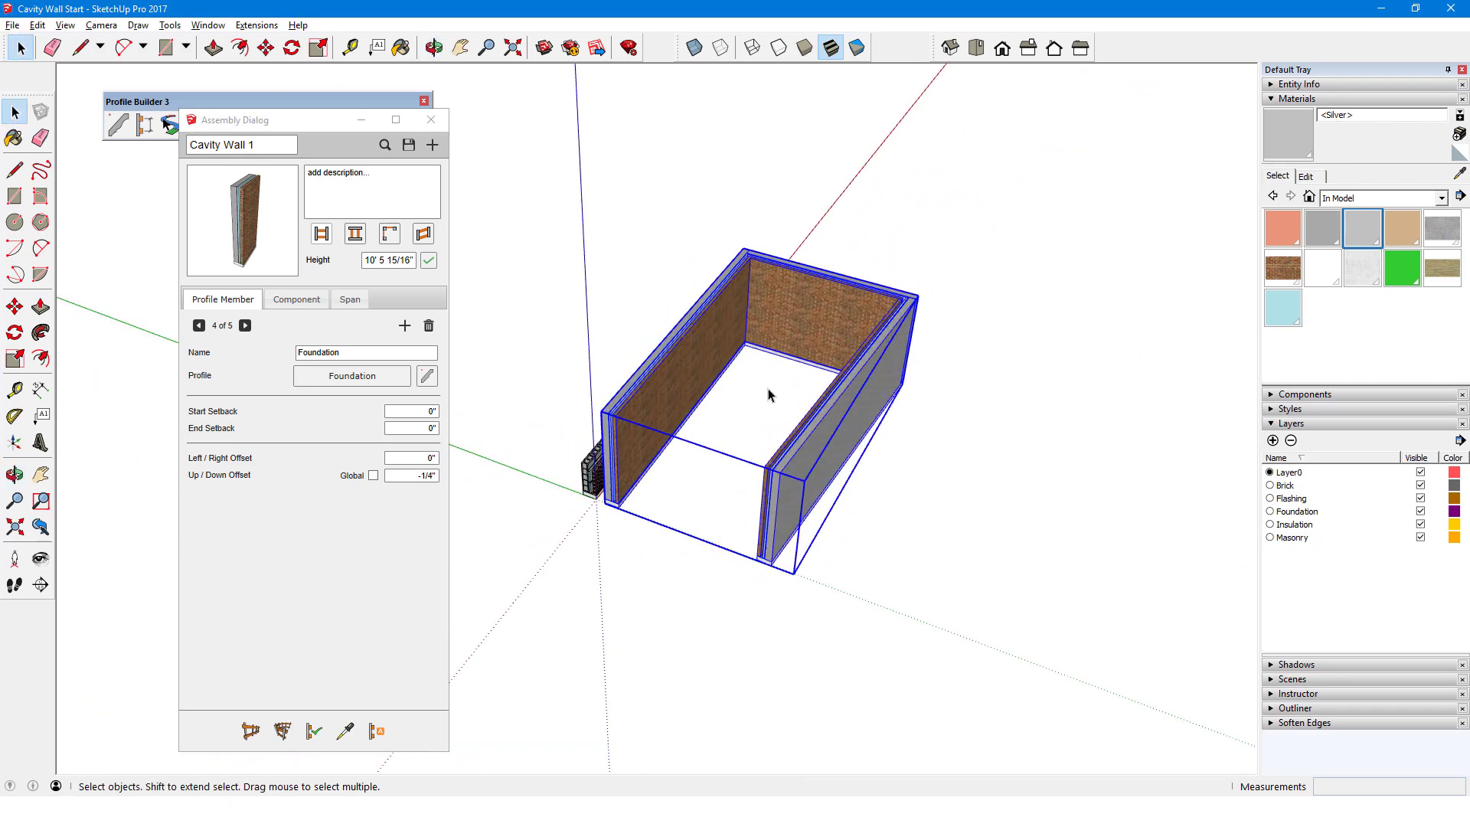
left_click(748, 398)
middle_click_drag(748, 398, 811, 360)
left_click(1421, 485)
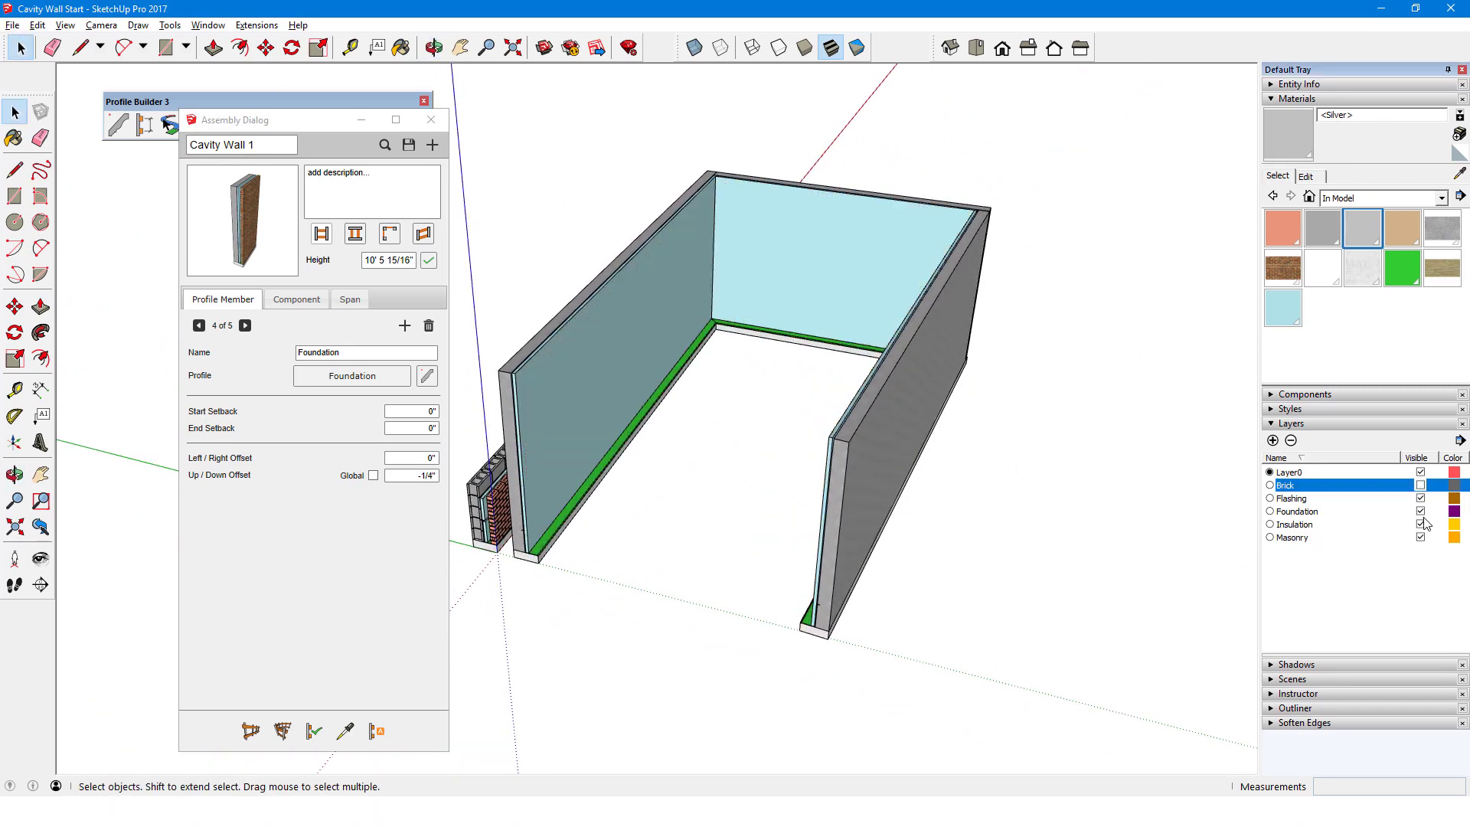
left_click(1421, 525)
left_click(1421, 499)
left_click(1421, 537)
left_click(1422, 537)
left_click(1421, 524)
left_click(1422, 498)
left_click(1422, 485)
middle_click_drag(1202, 490, 1183, 470)
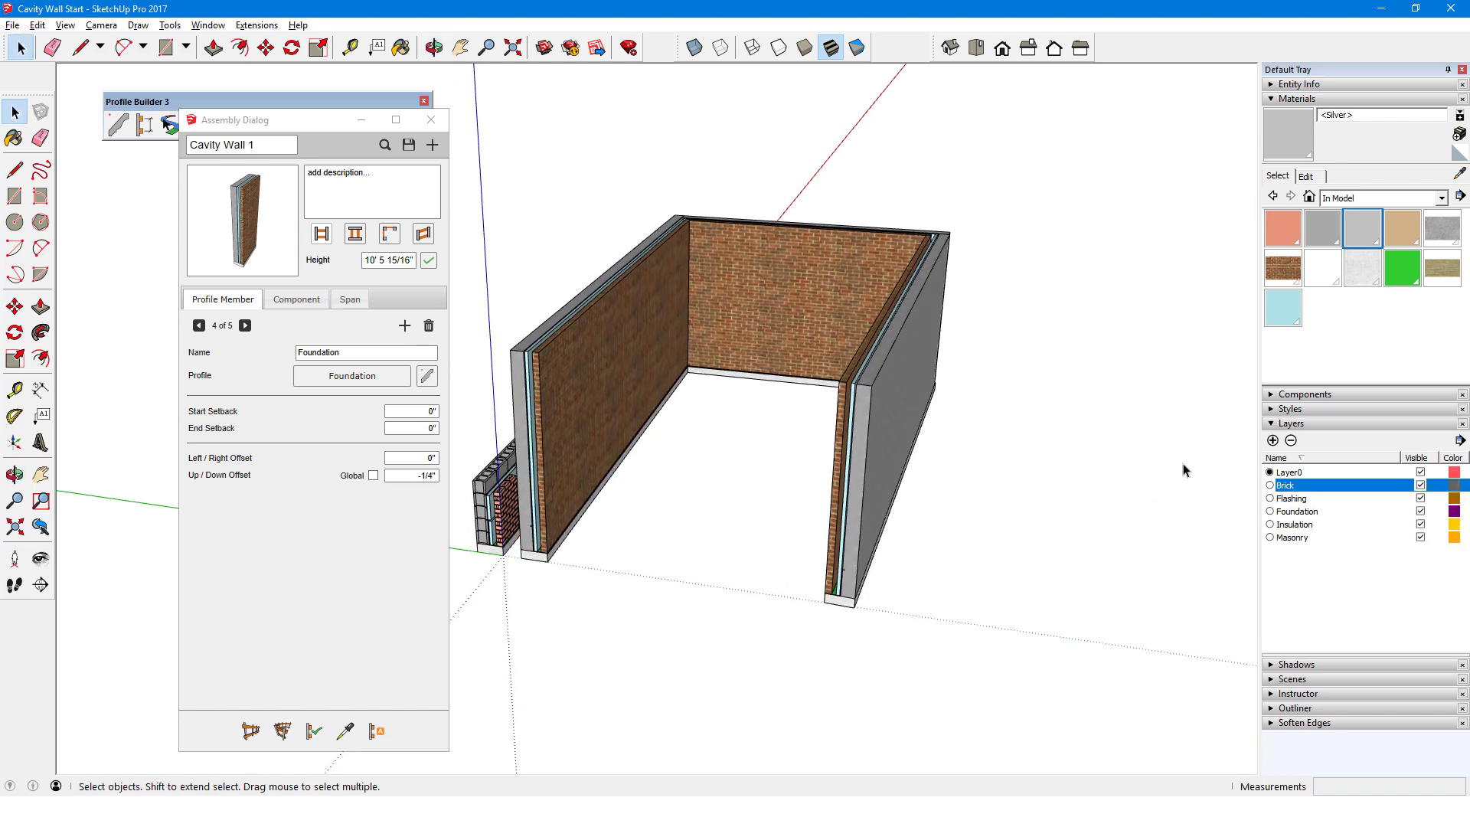
Step: Save the assembly as 'Cavity Wall 1' in Documents and dismiss the 'Assembly saved' confirmation
left_click(408, 146)
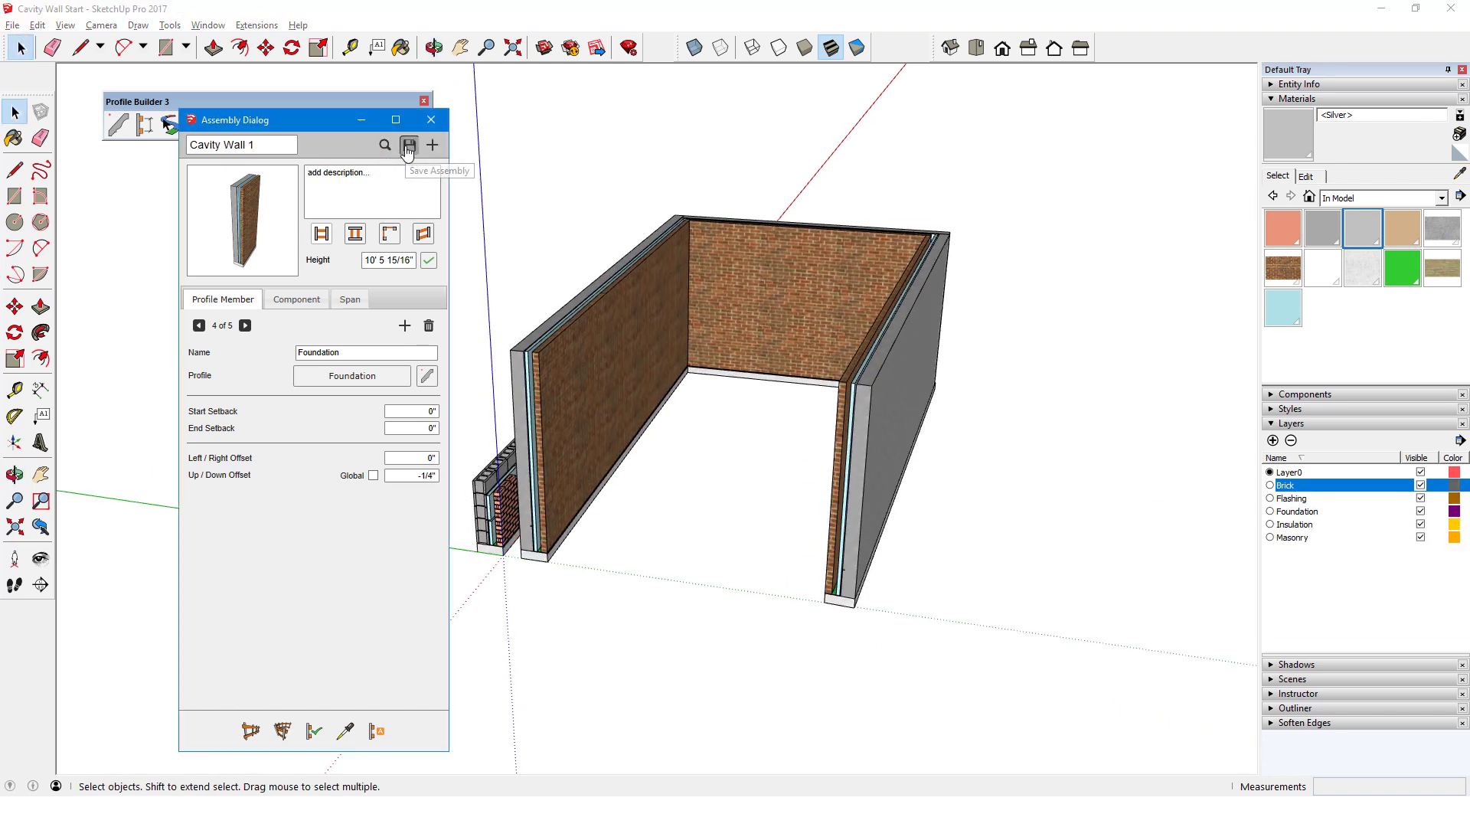
left_click(408, 146)
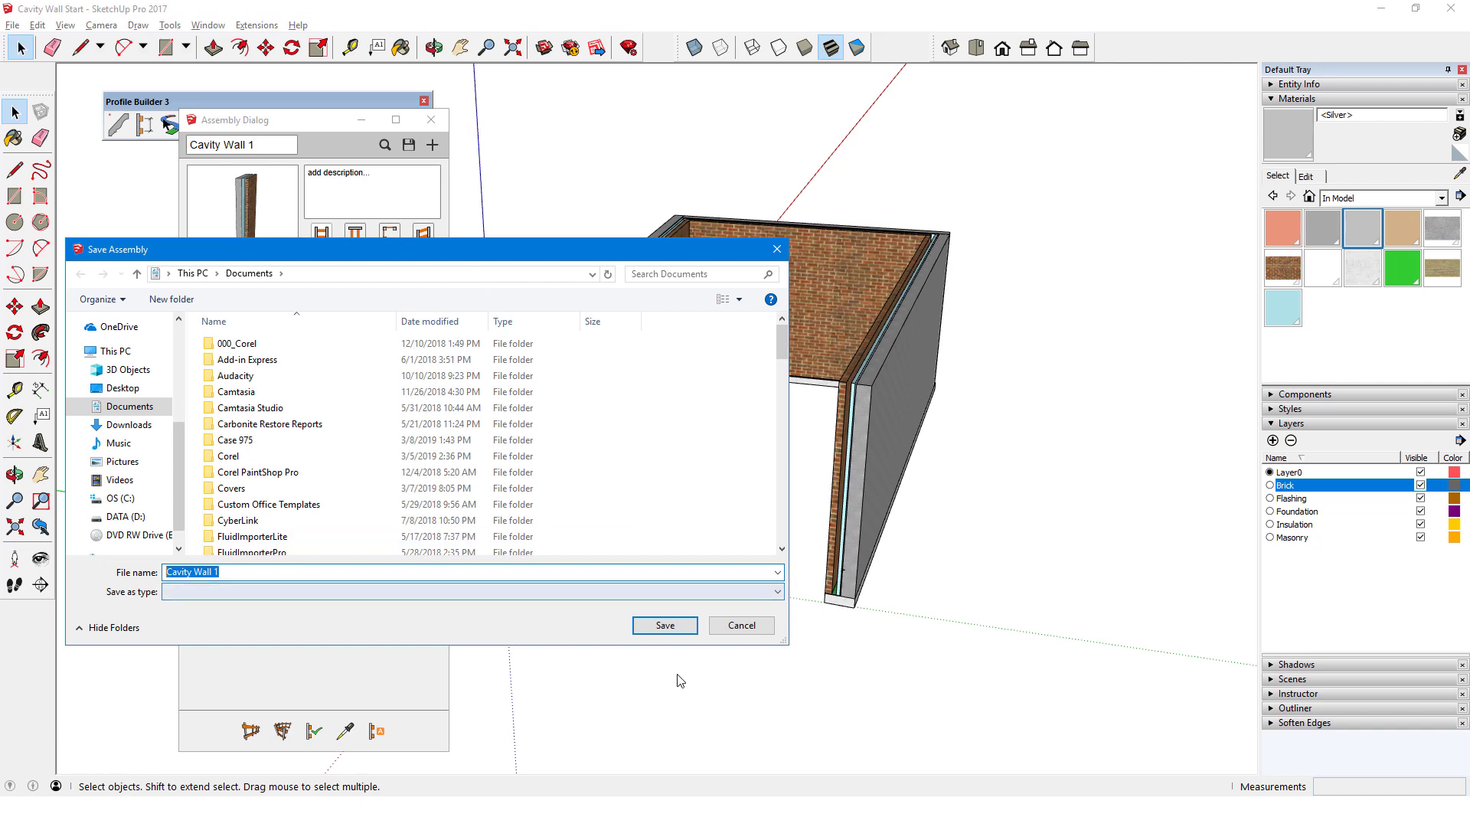
left_click(671, 625)
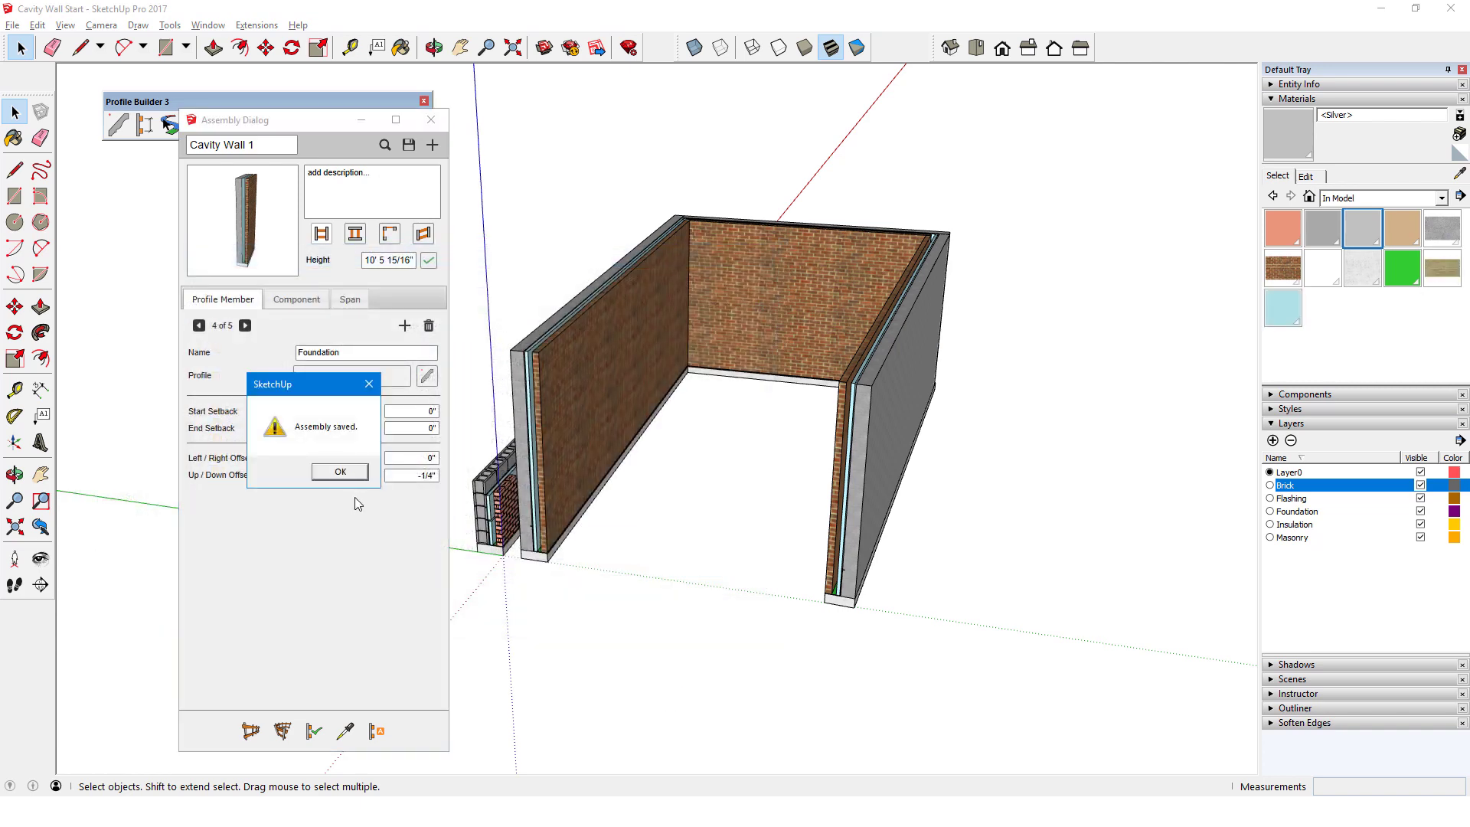
left_click(340, 472)
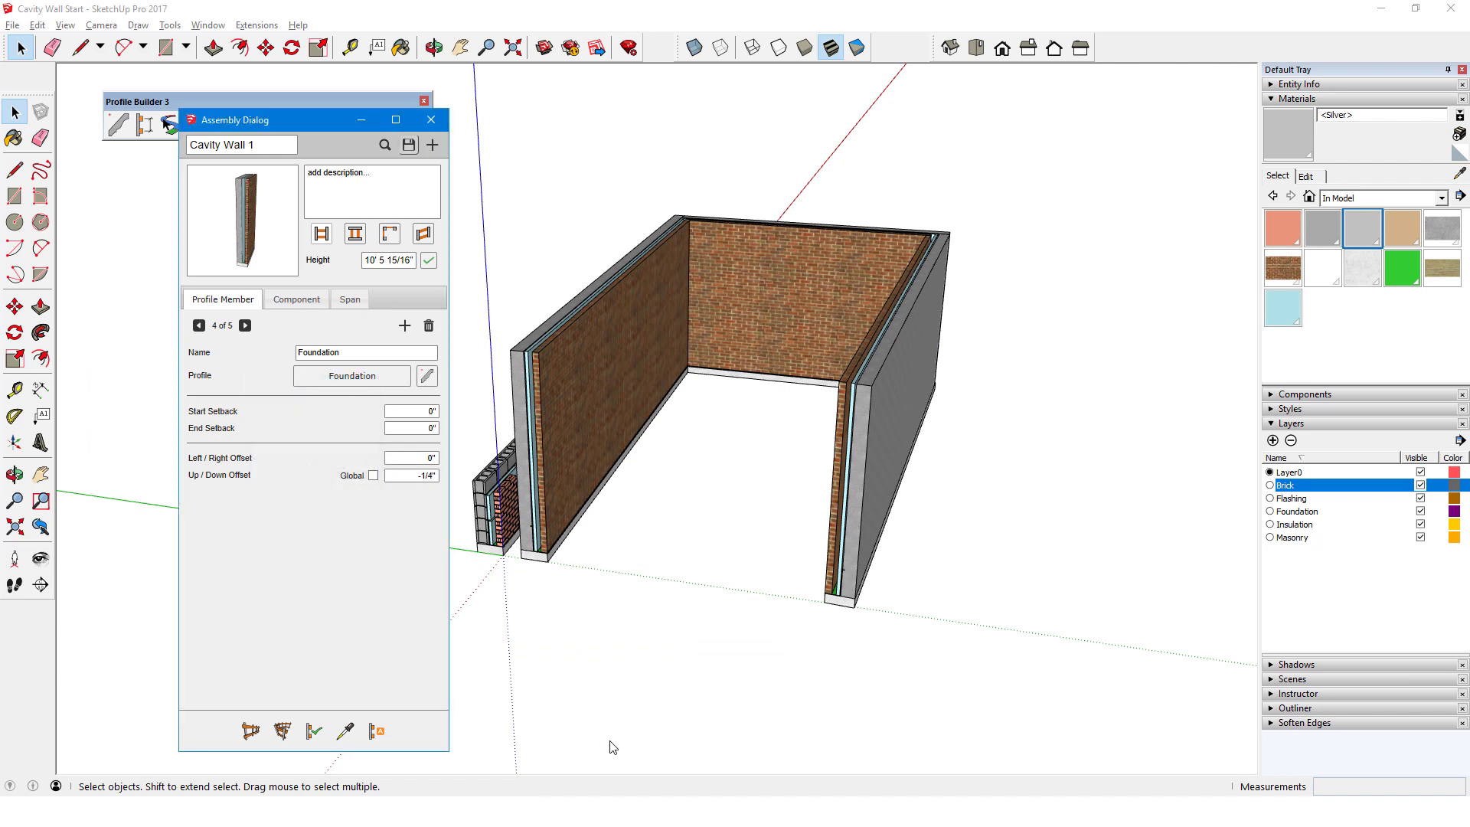